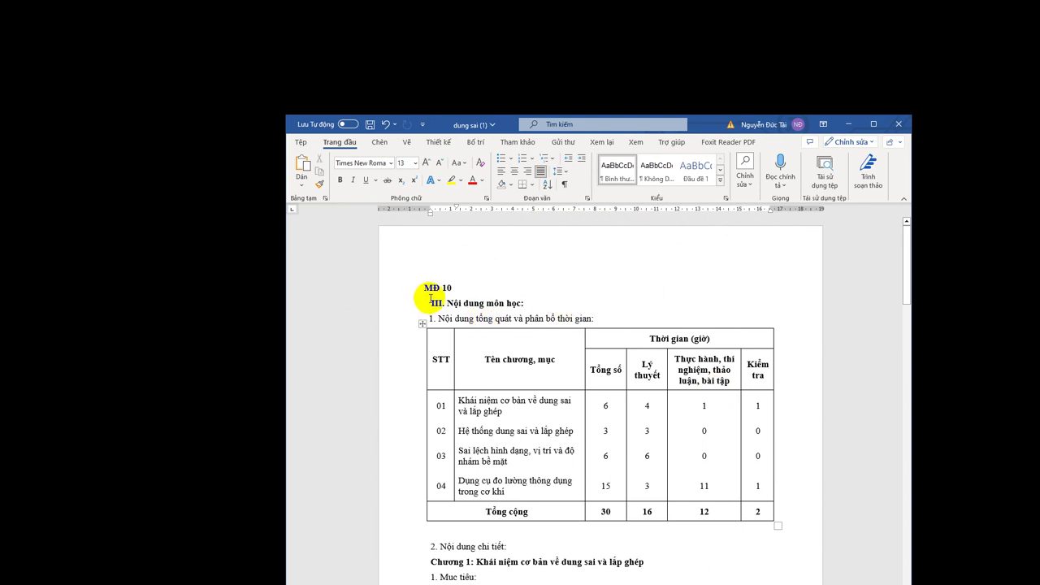
Switch to Chrome, close the old Drive tab, and in a new tab change to the teacher's own school Google account.
left_click(712, 127)
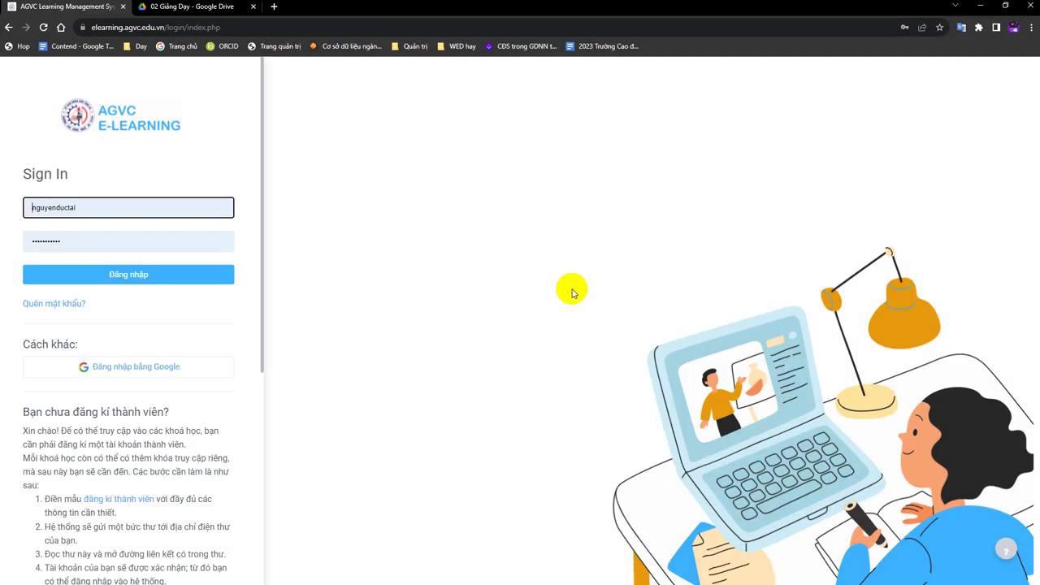
left_click(253, 6)
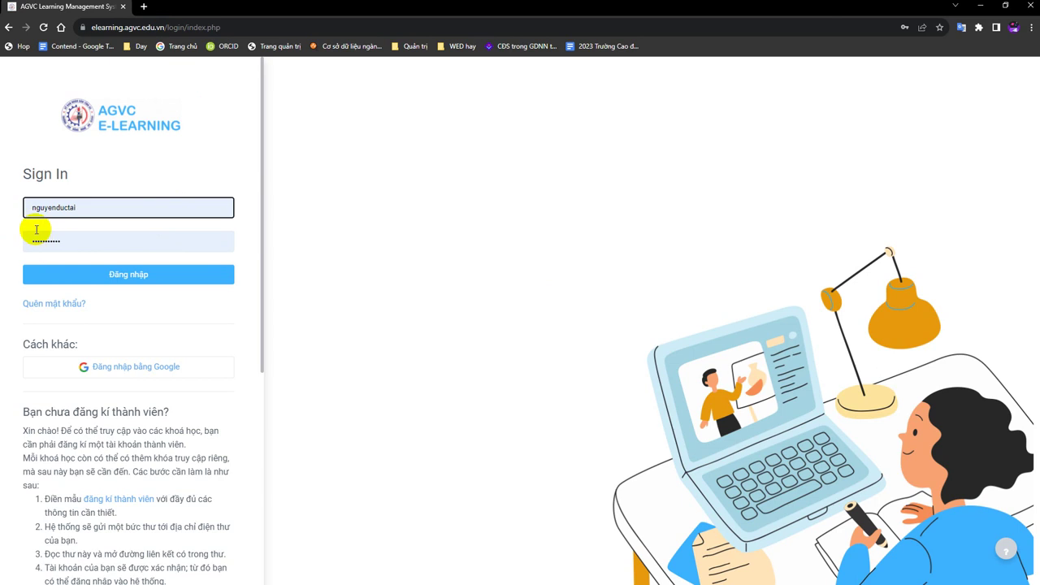
left_click(144, 8)
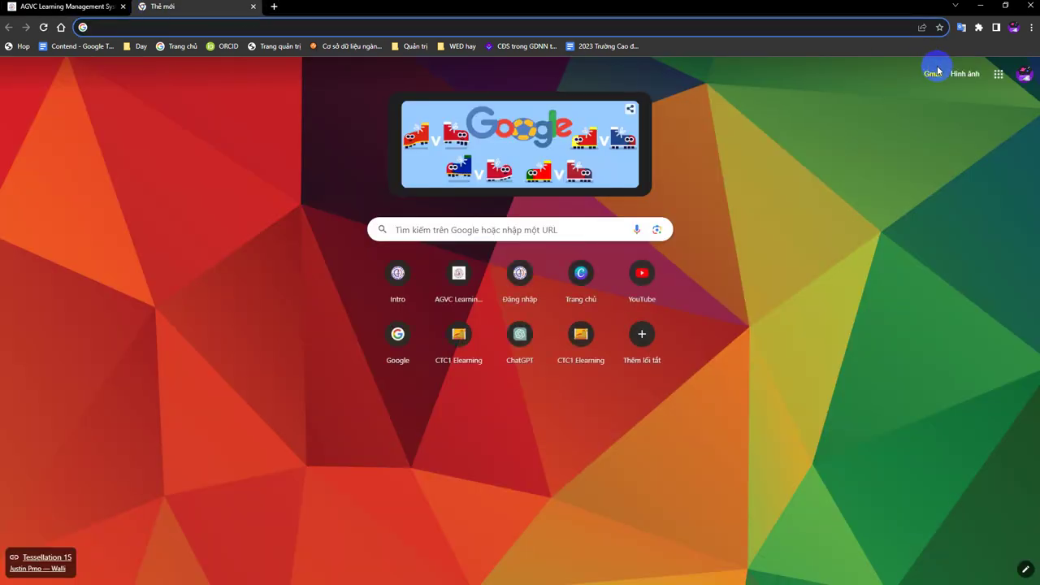
left_click(1021, 78)
left_click(940, 309)
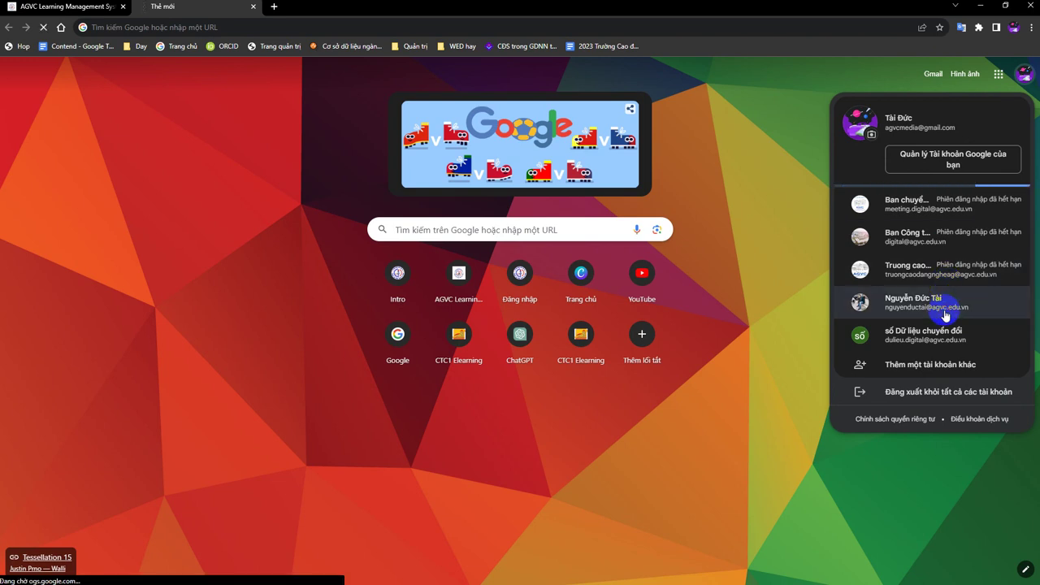
Open Google Drive for this account and go into the folder "02 Giảng Dạy".
left_click(999, 73)
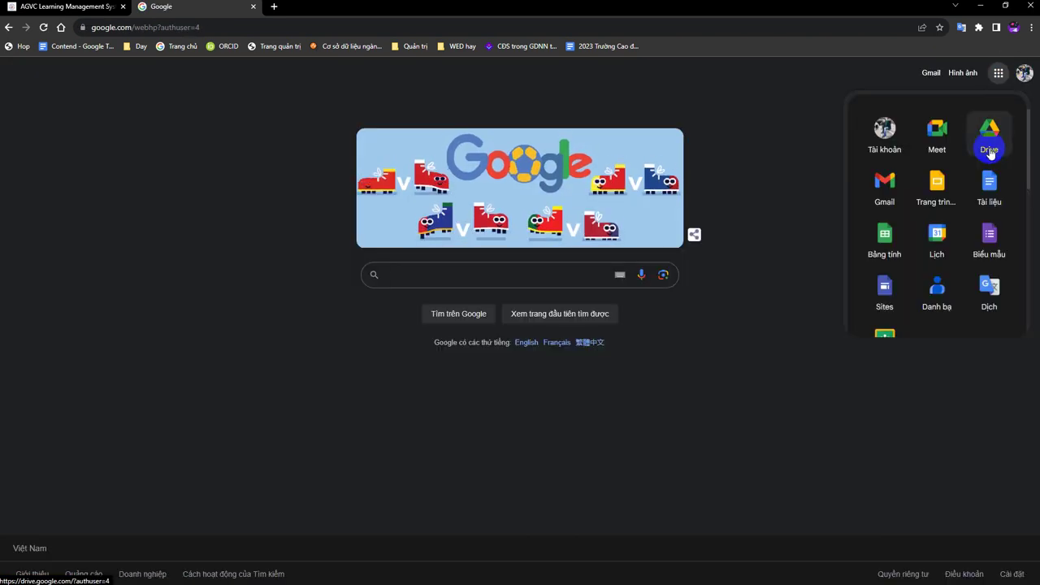
left_click(989, 149)
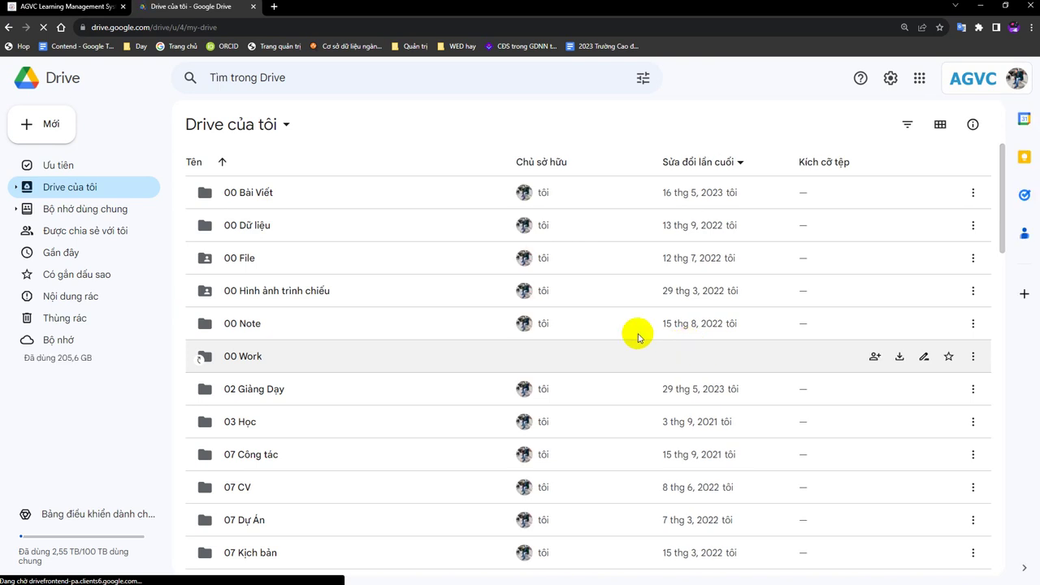
scroll(250, 411, "down", 2)
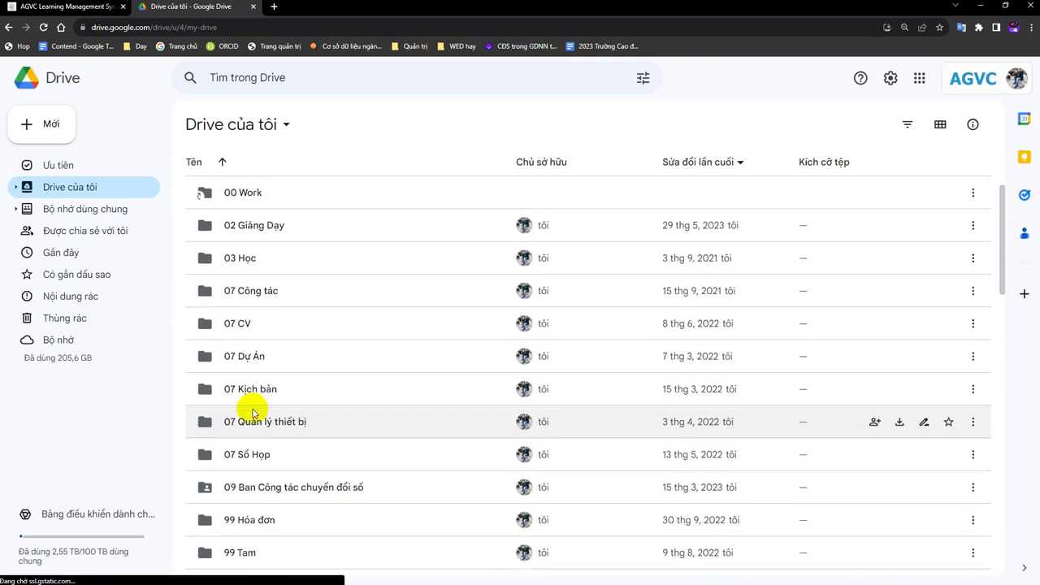
scroll(252, 413, "down", 3)
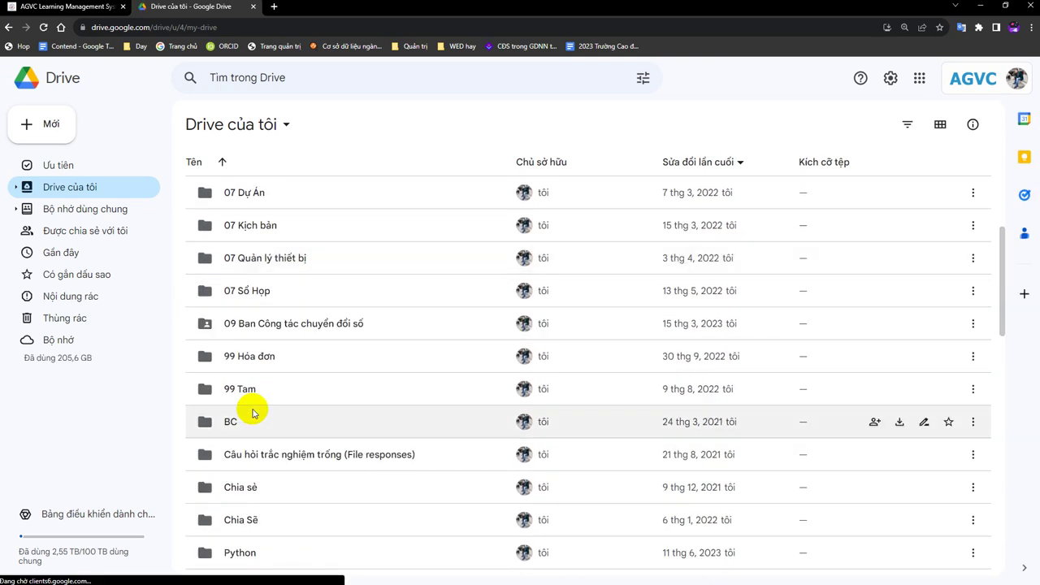
scroll(248, 407, "up", 5)
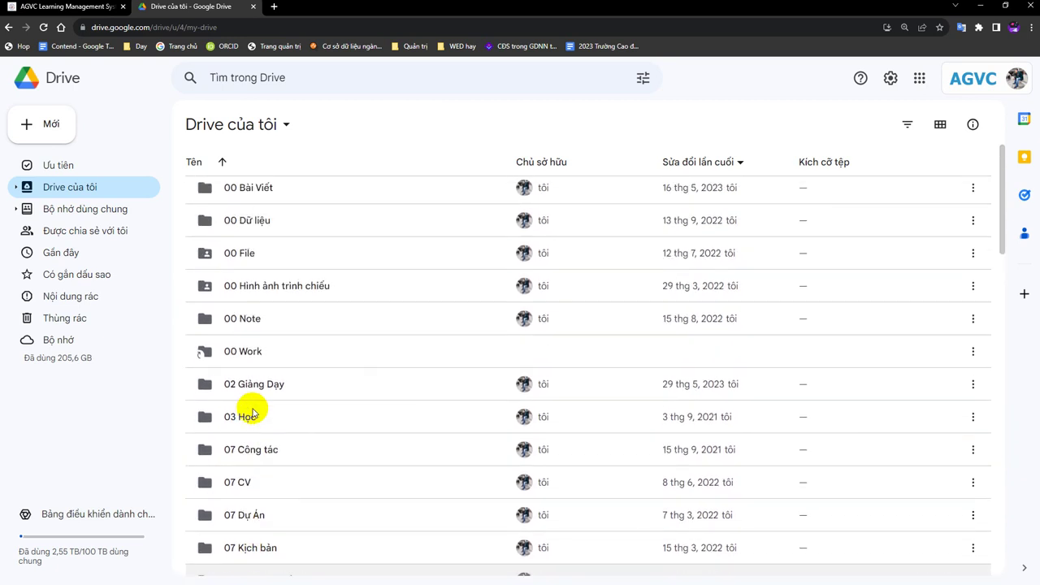
double_click(313, 389)
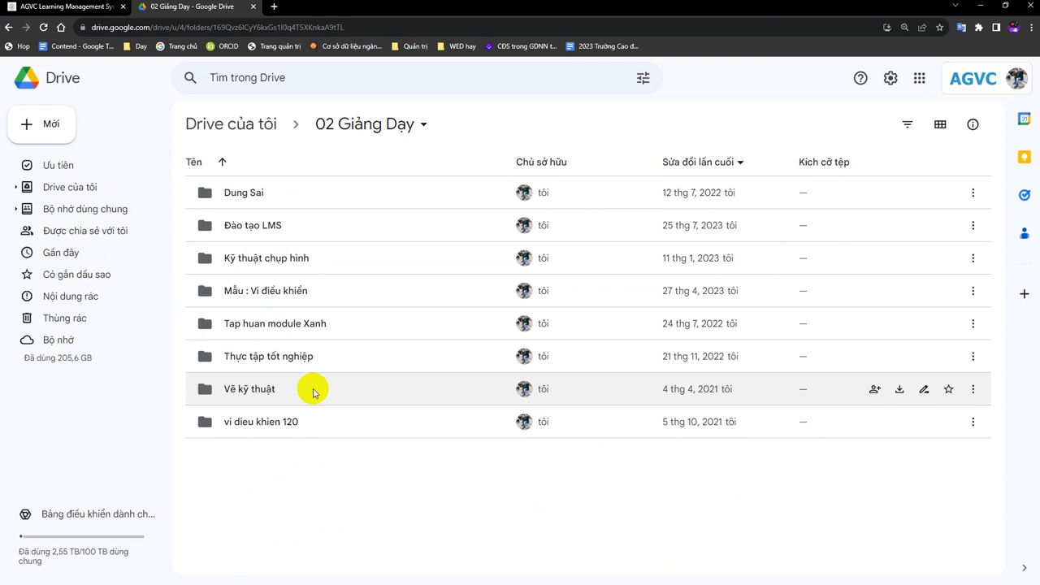
Create a new folder named "2019 Dung Sai" inside "02 Giảng Dạy".
right_click(298, 505)
left_click(233, 492)
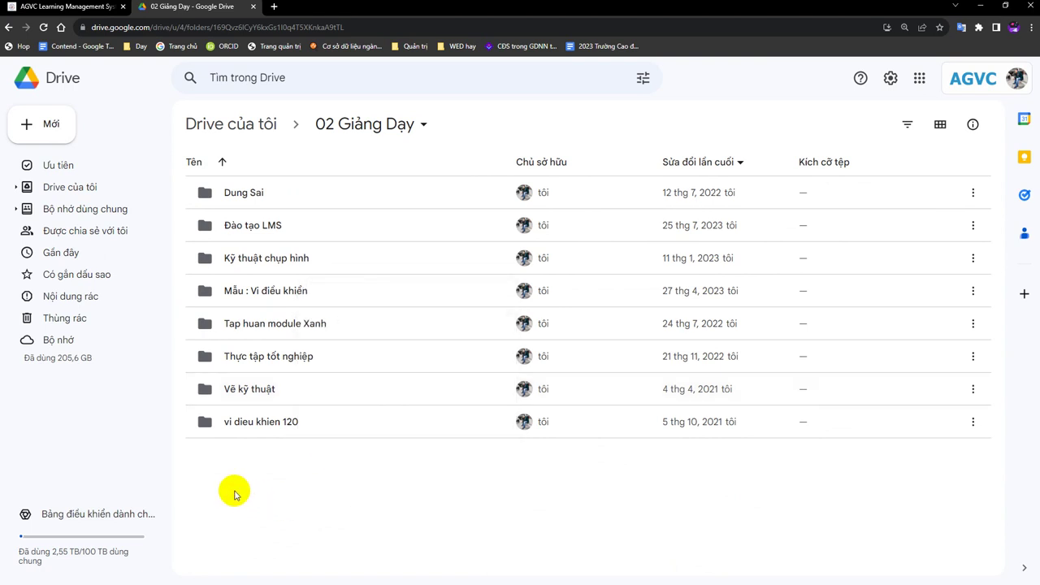
right_click(235, 495)
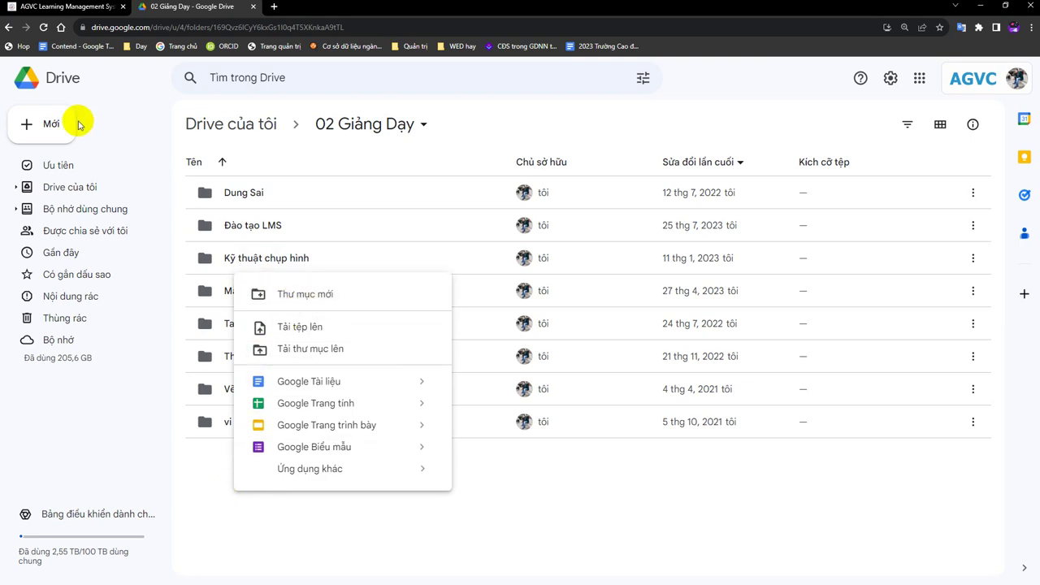
left_click(103, 116)
left_click(48, 134)
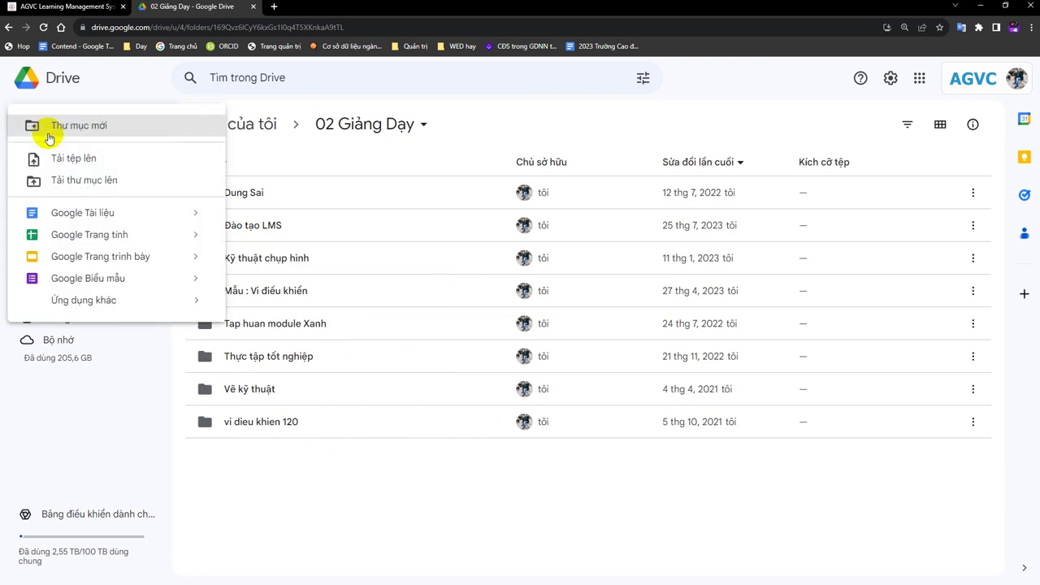
left_click(61, 134)
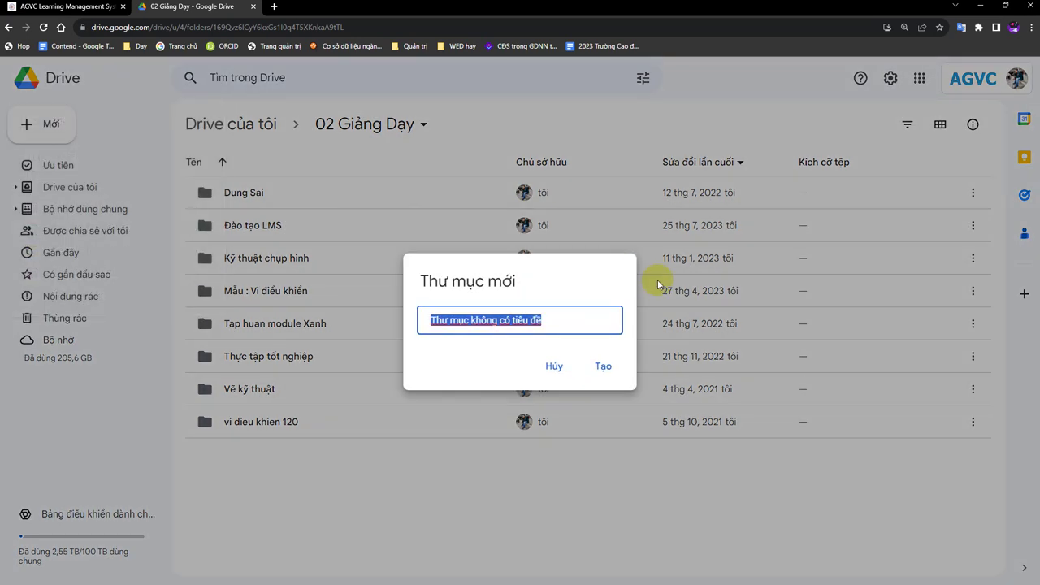
type("2019 Dung Sai")
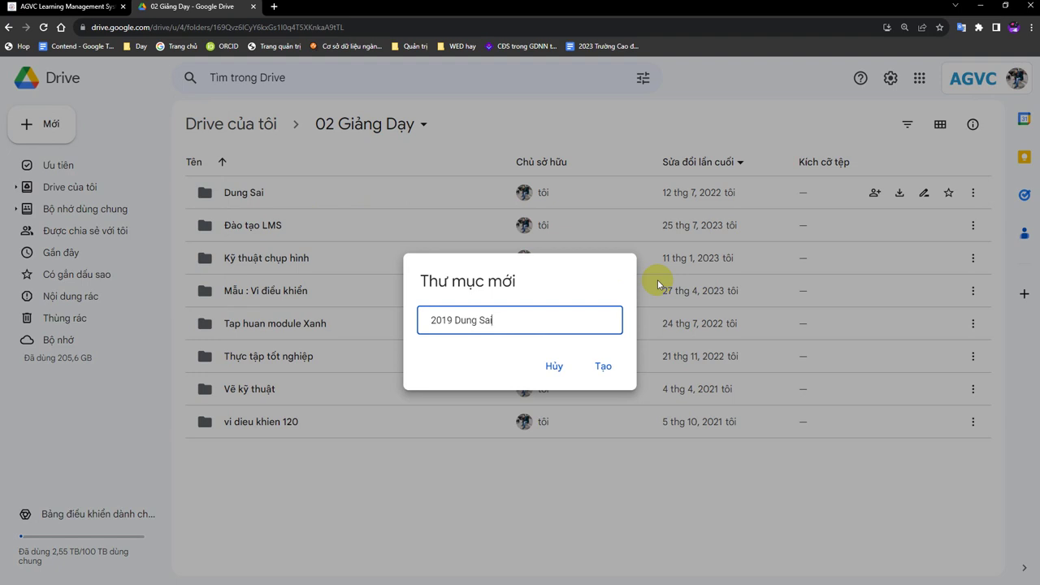
left_click(604, 372)
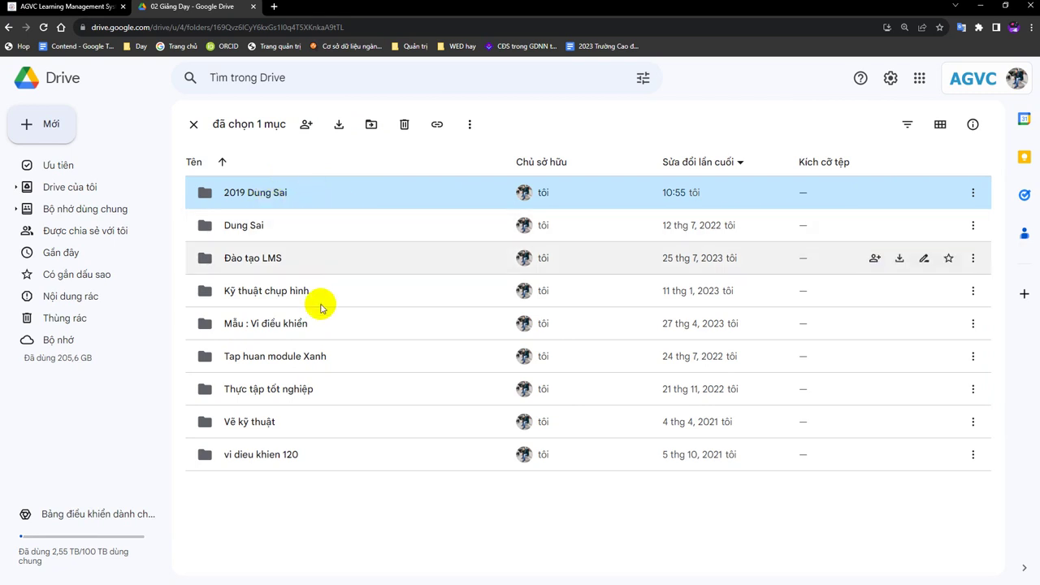
Go into the "2019 Dung Sai" folder and start a file upload.
double_click(278, 199)
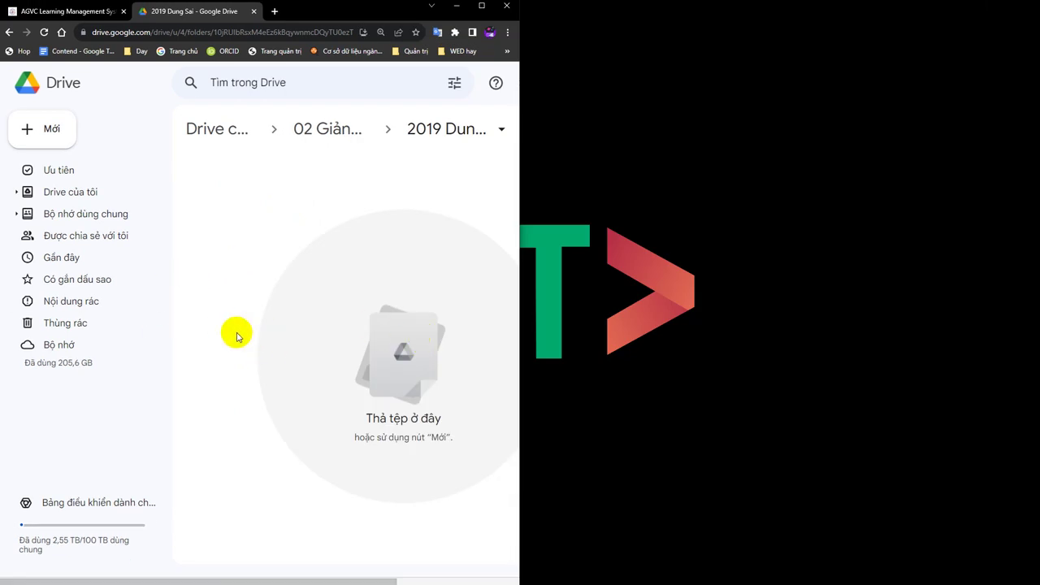
right_click(308, 271)
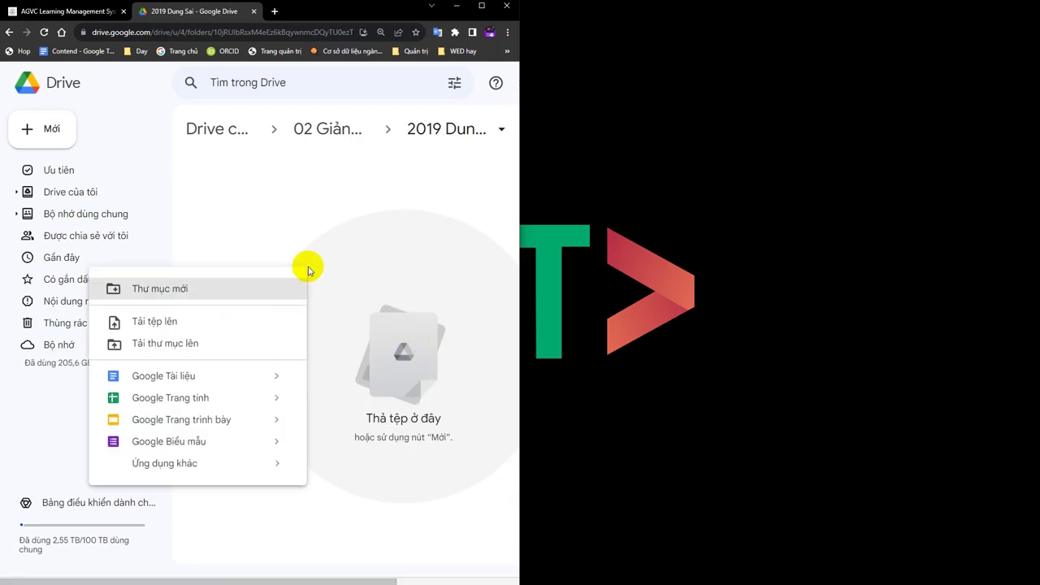
right_click(291, 212)
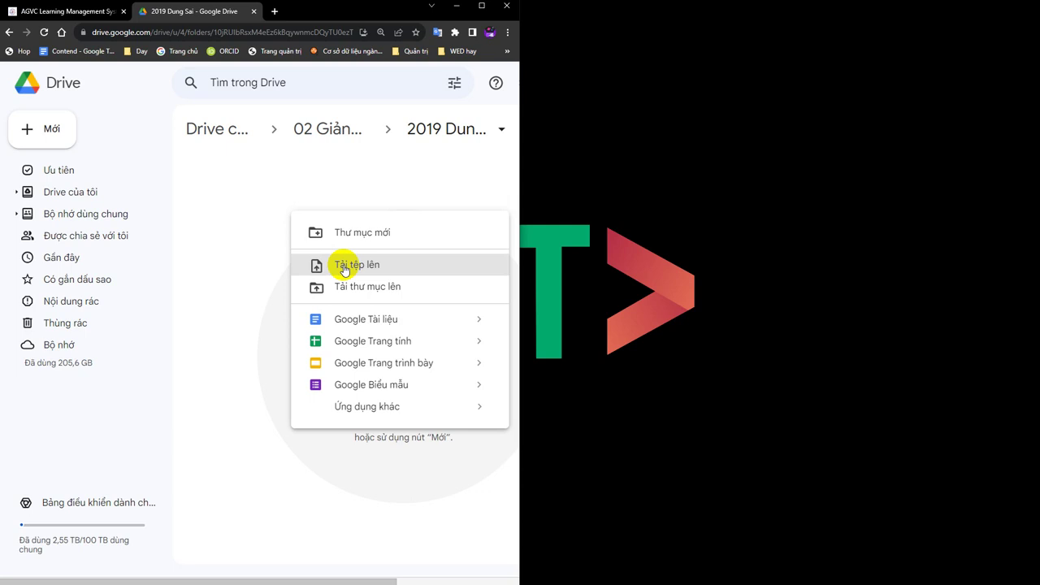
left_click(345, 266)
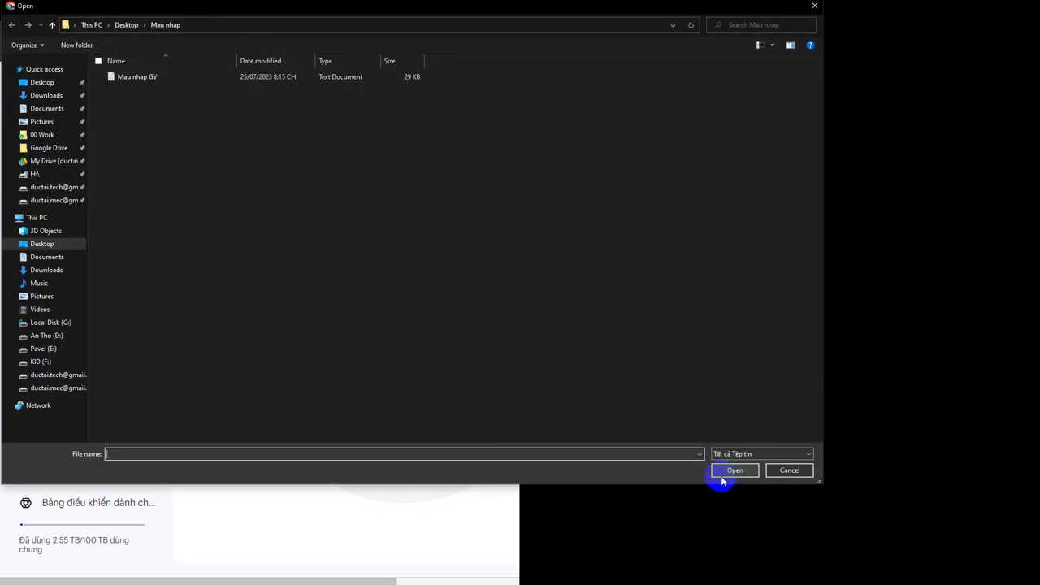
Look through the local drives Pavel (E:) and An Tho (D:) for the document to upload.
left_click(45, 348)
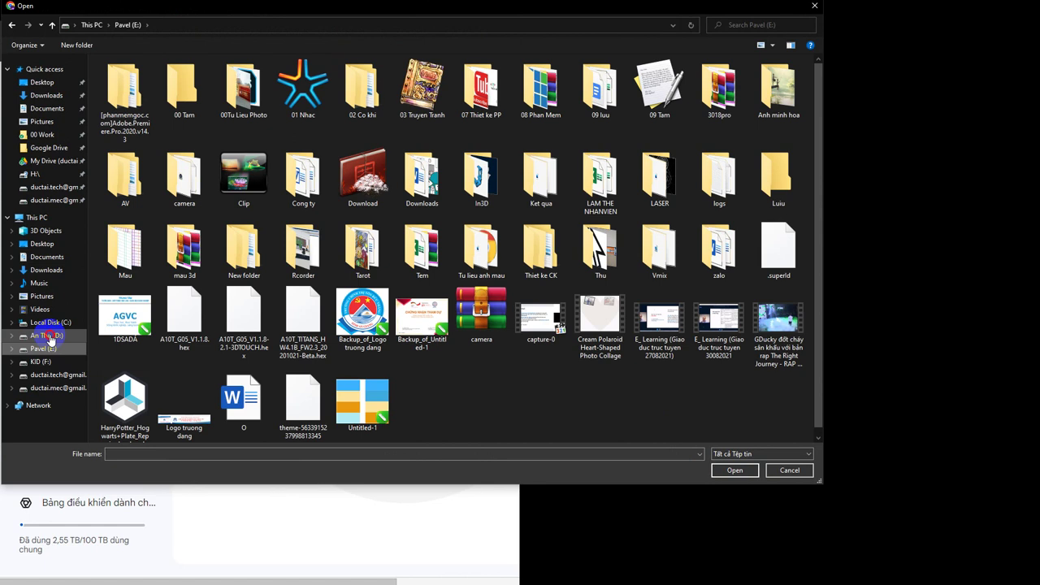
left_click(47, 336)
left_click(45, 348)
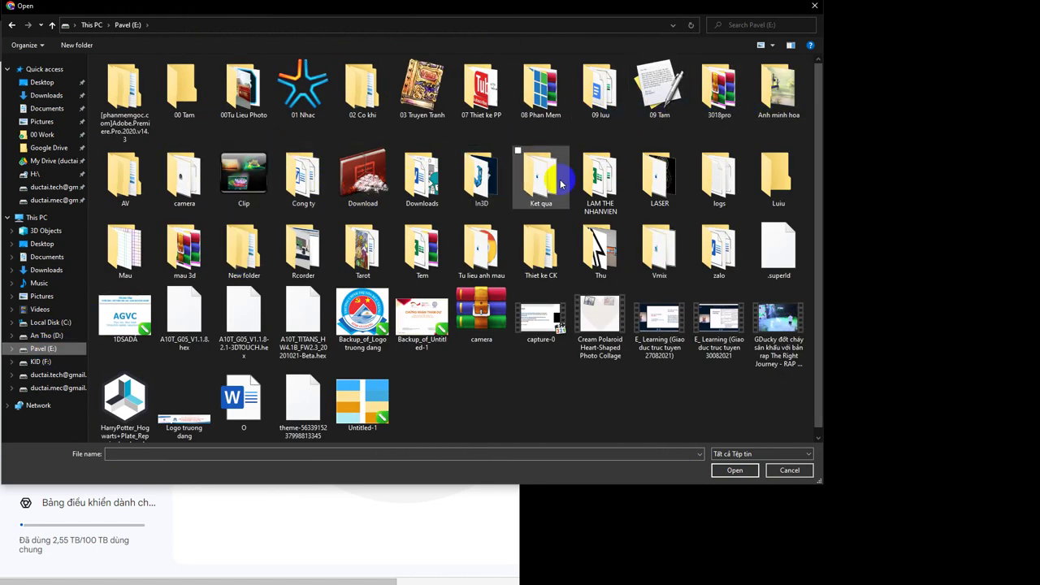
left_click(370, 110)
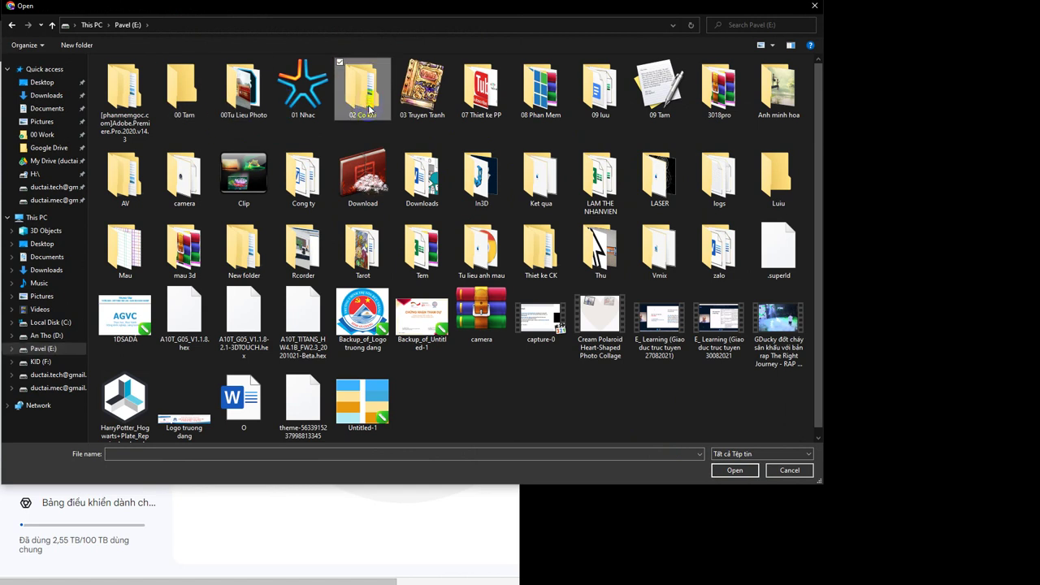
left_click(735, 195)
left_click(184, 406)
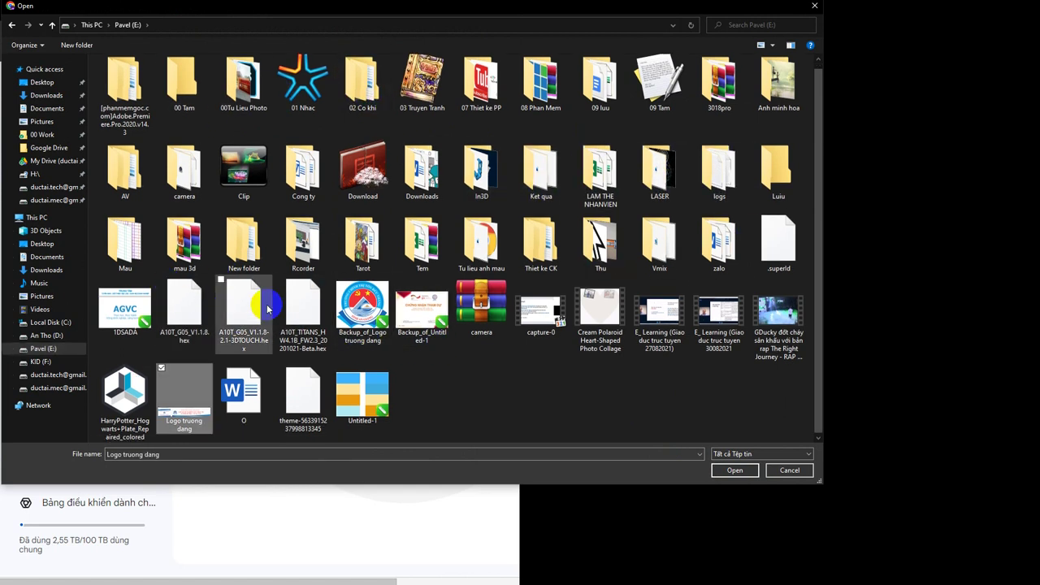
key("l")
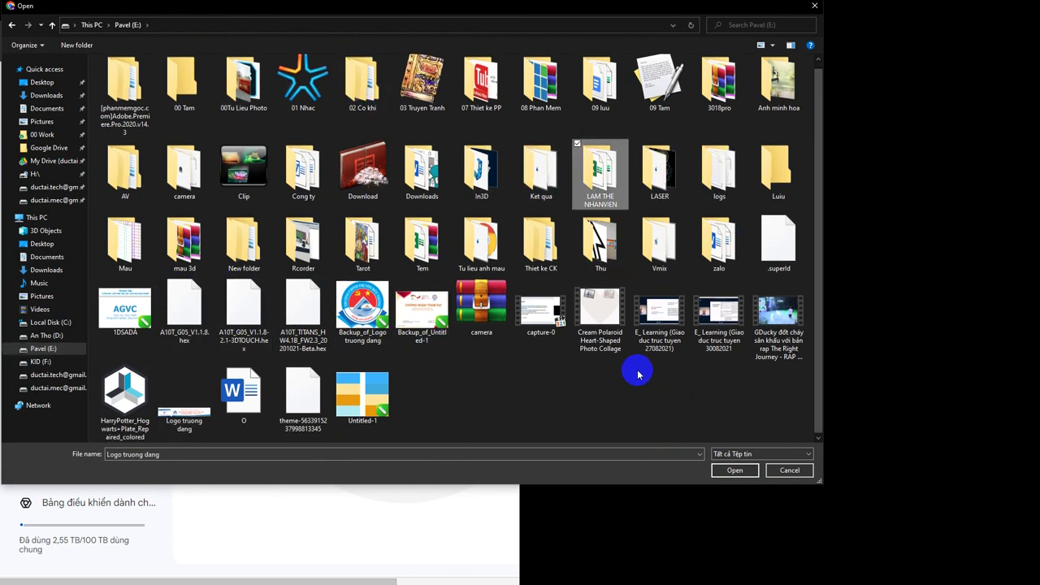
left_click(45, 335)
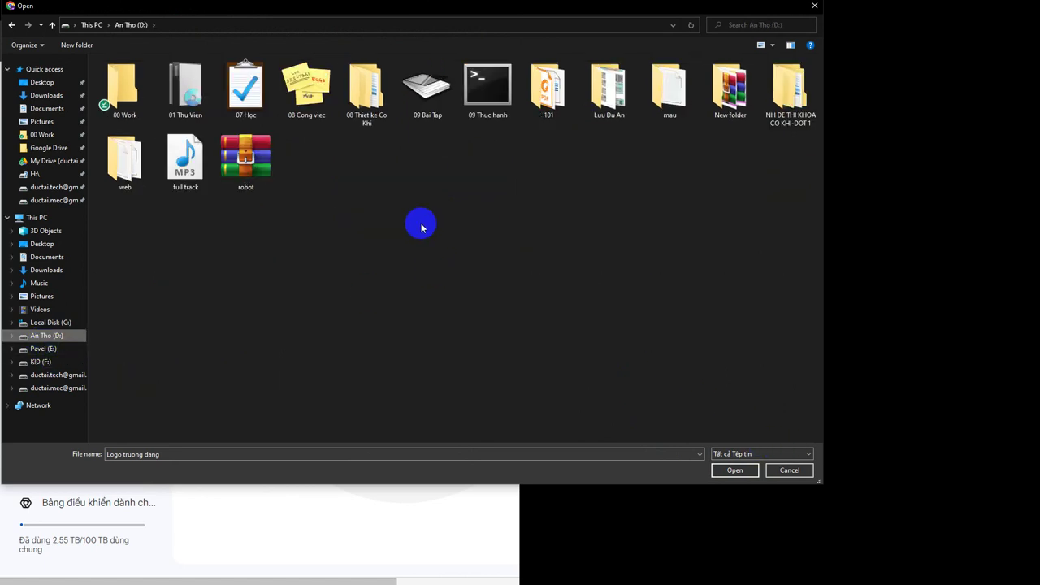
Upload the Word document "Dung sai và lắp ghép trong cơ khí chế tạo" from the LMS folder on KID (F:).
left_click(39, 362)
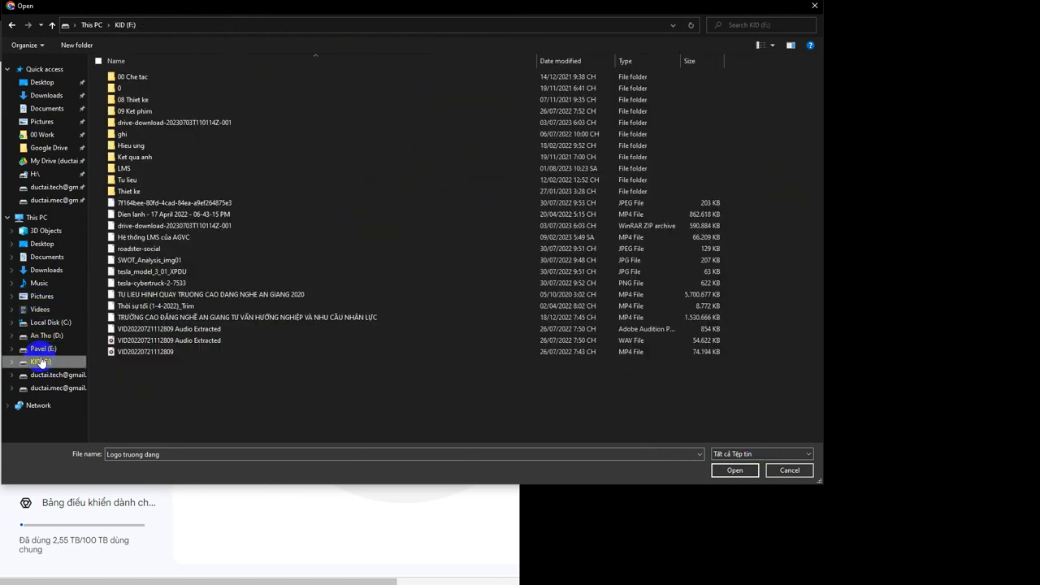
double_click(252, 171)
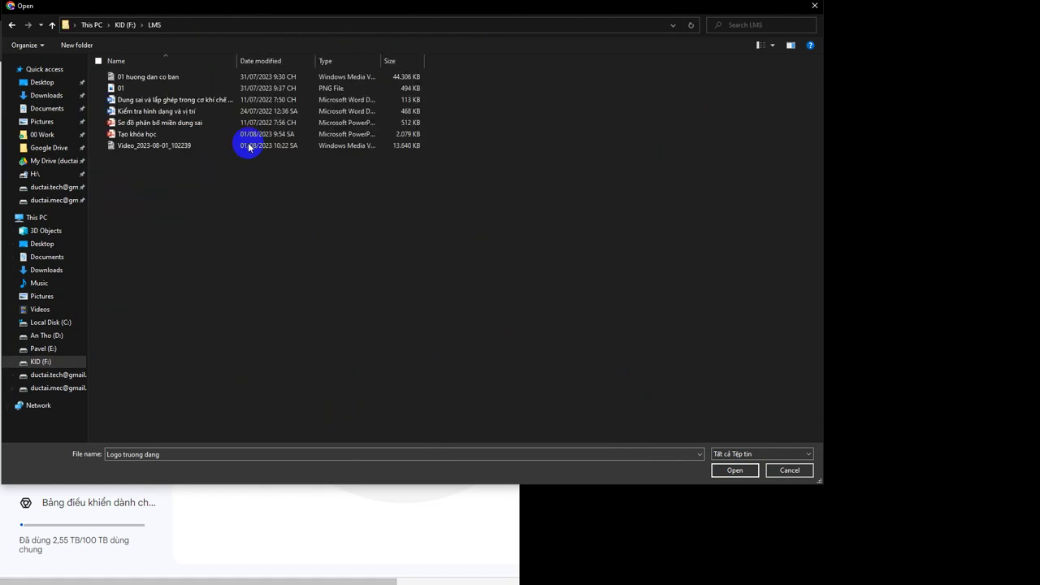
left_click_drag(236, 61, 434, 74)
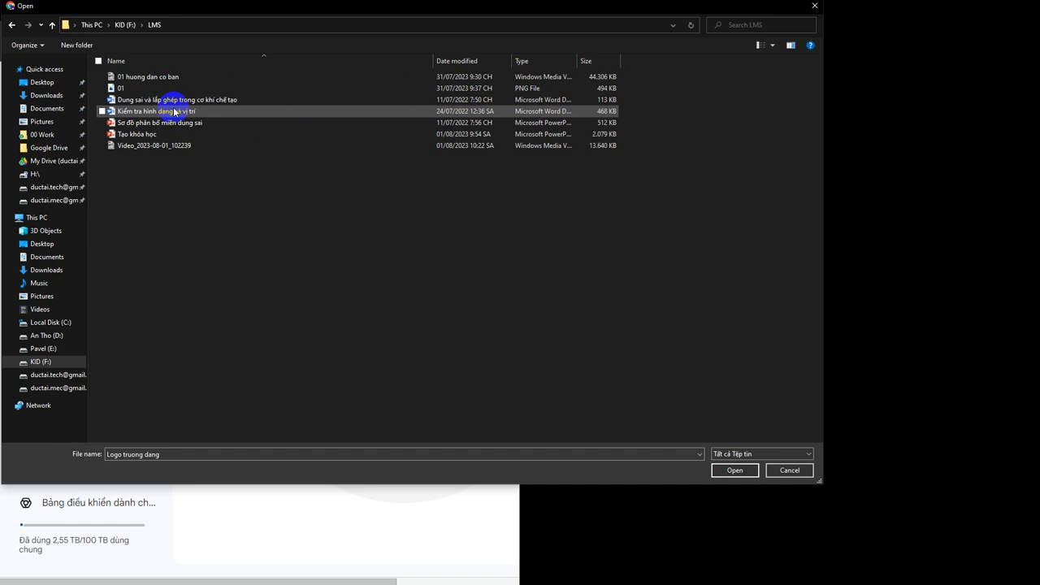
left_click(178, 100)
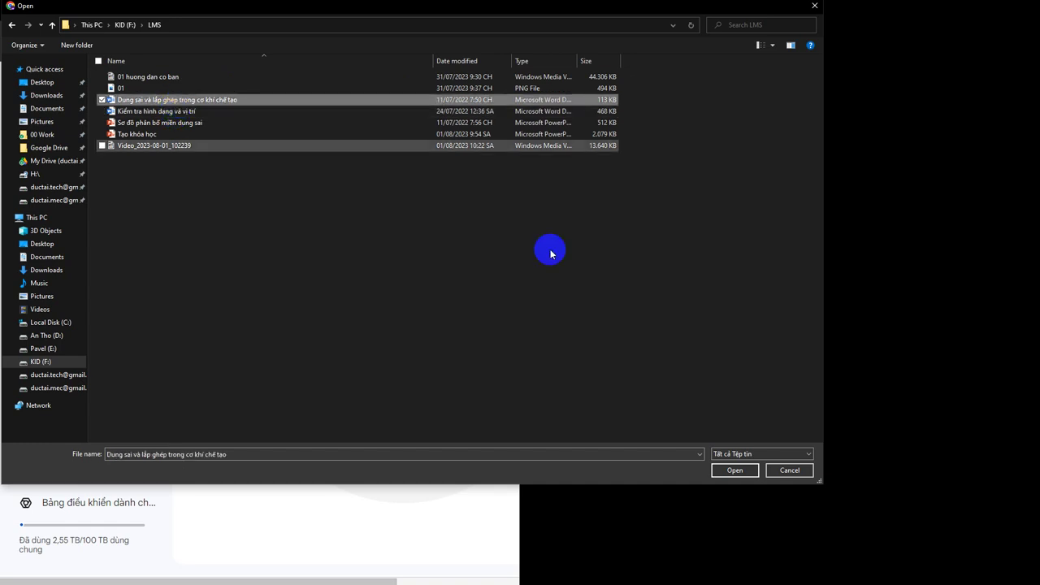
left_click(735, 470)
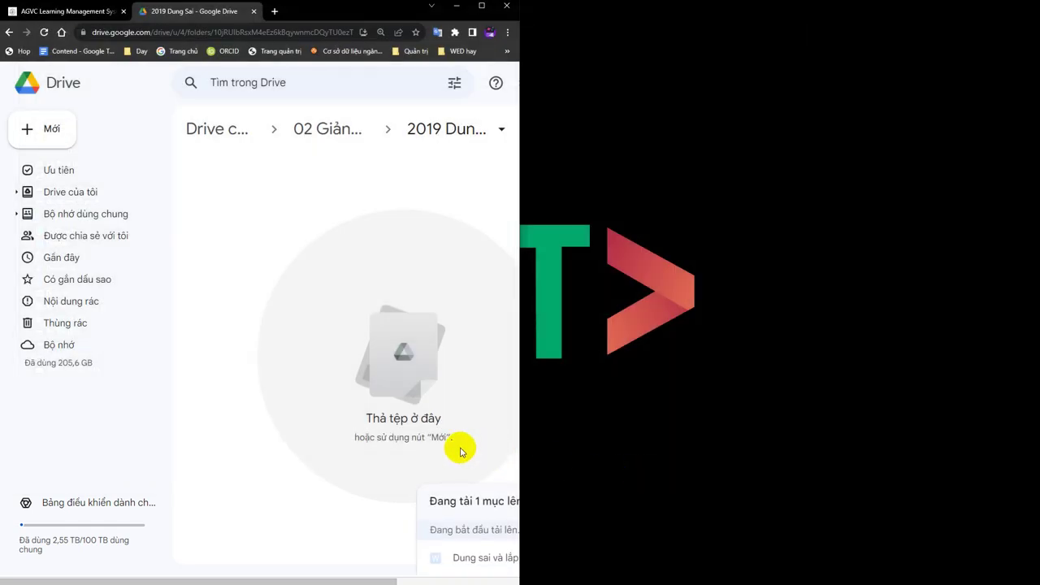
Widen the browser window, then switch to File Explorer and open the LMS folder on KID (F:).
left_click_drag(521, 226, 713, 226)
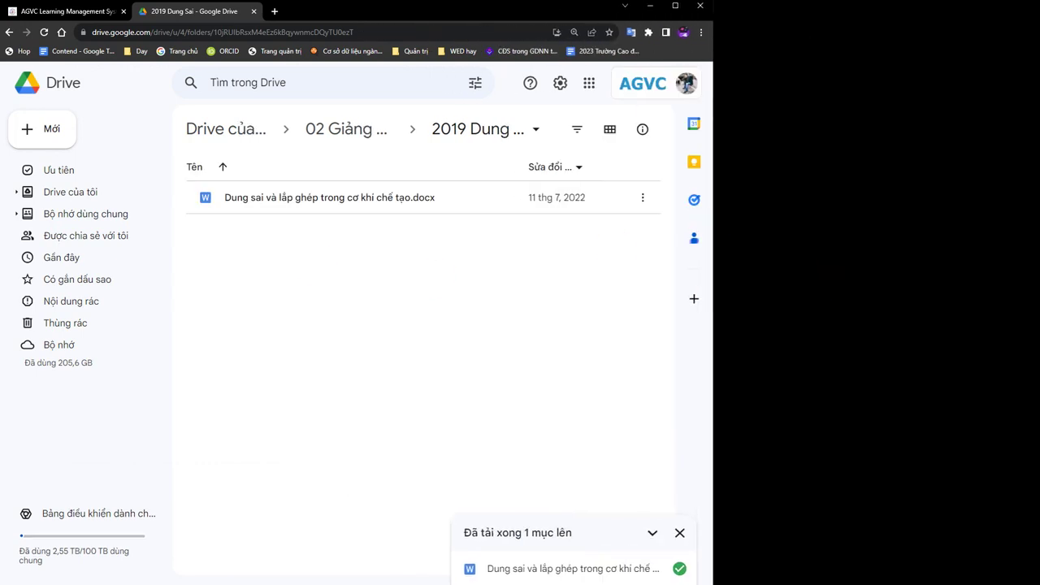
key("alt+Tab")
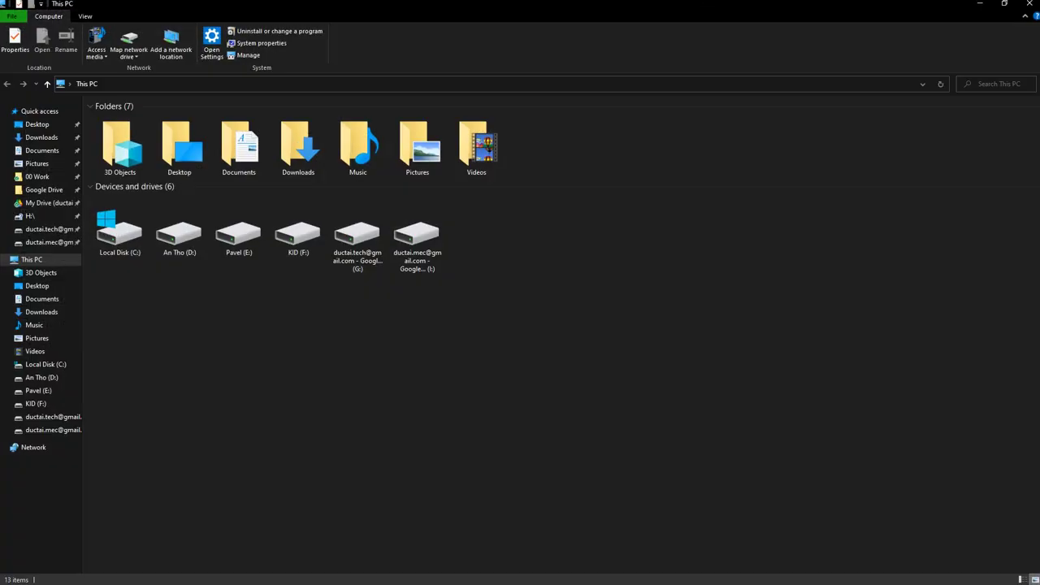
double_click(286, 235)
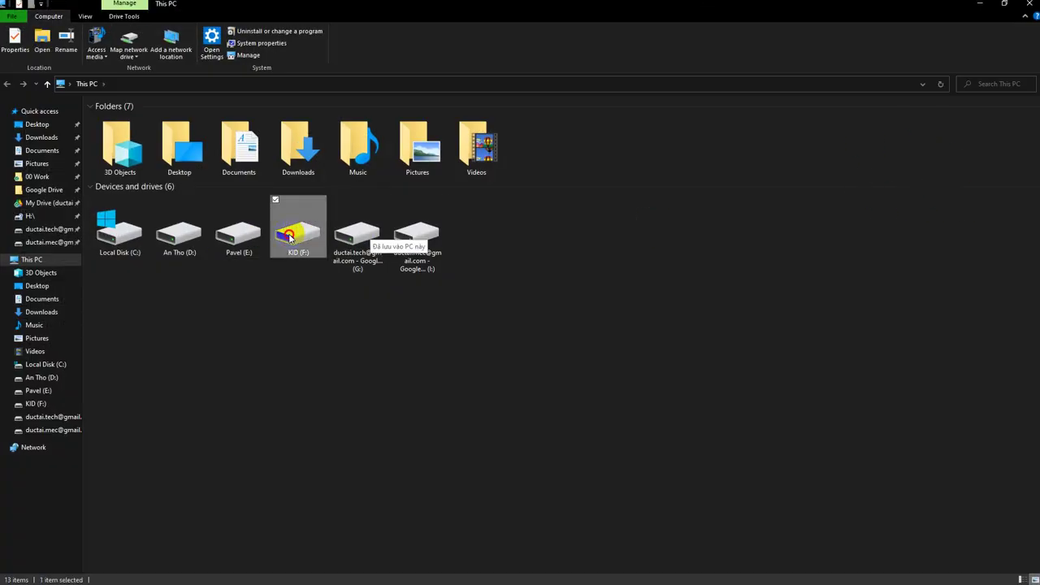
double_click(605, 137)
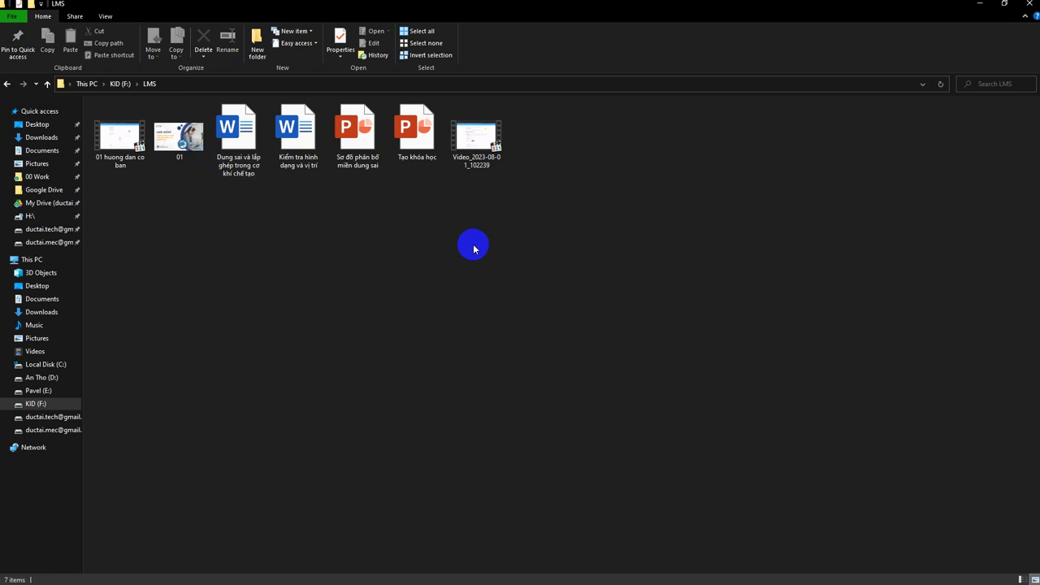
Place File Explorer beside the browser and upload "Kiểm tra hình dạng và vị trí" and "Sơ đồ phân bố miền dung sai" into the Drive folder.
key("super+Right")
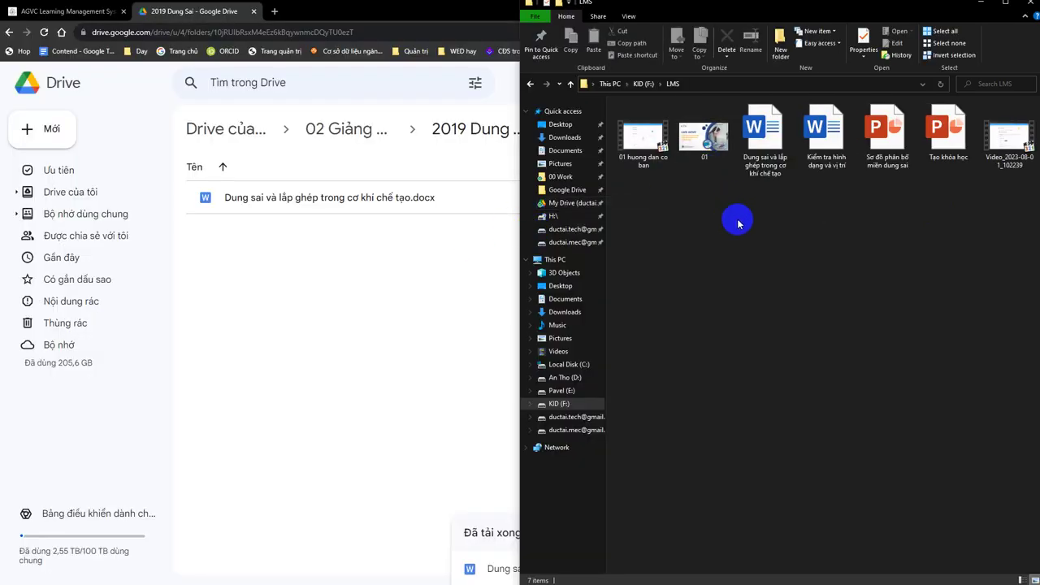
left_click(819, 136)
left_click(893, 165, "ctrl")
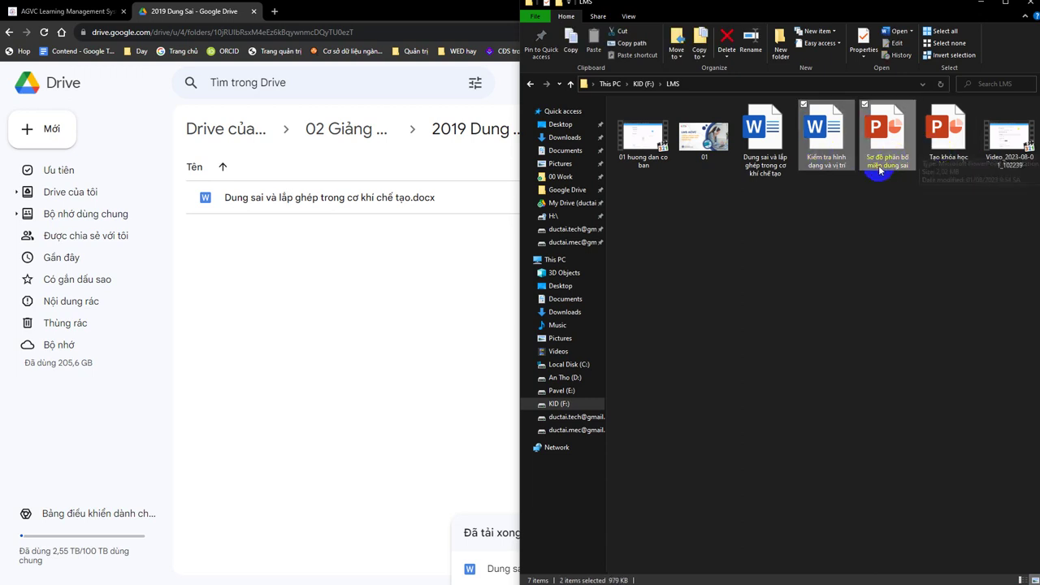
left_click_drag(886, 163, 348, 325)
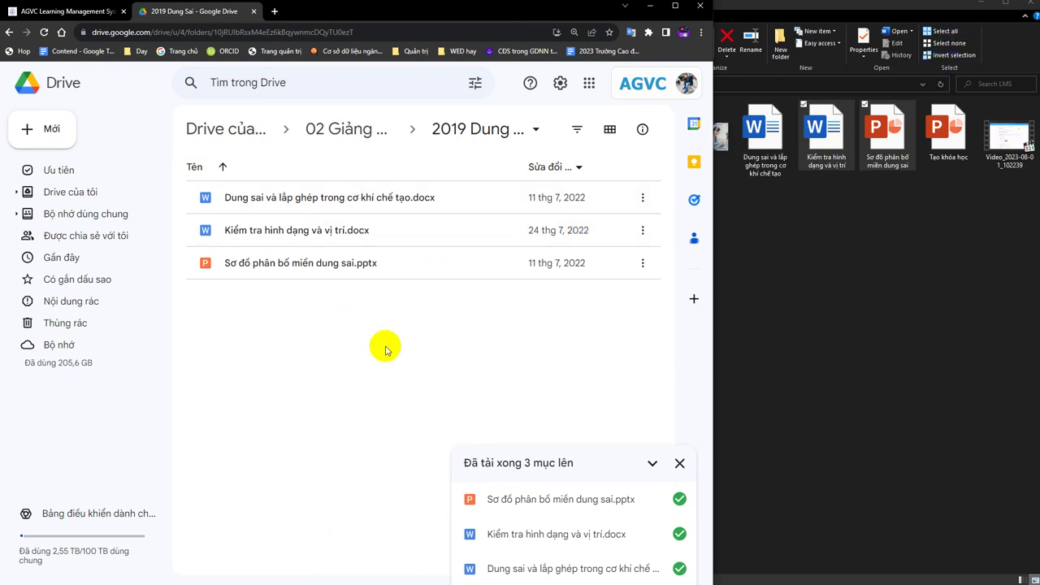
Minimize File Explorer, maximize the browser window, and dismiss the Drive upload summary.
left_click(883, 12)
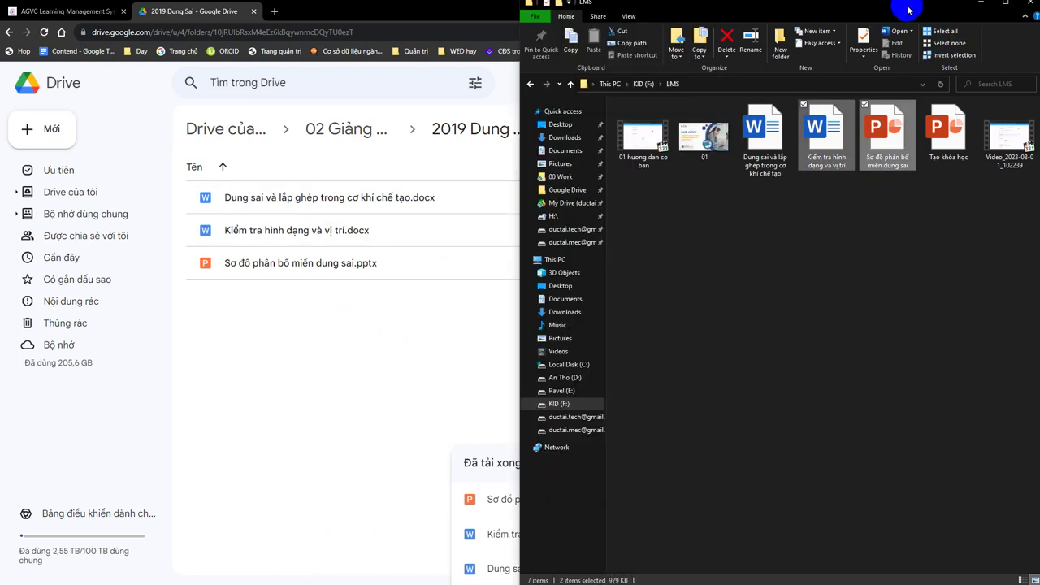
left_click(981, 4)
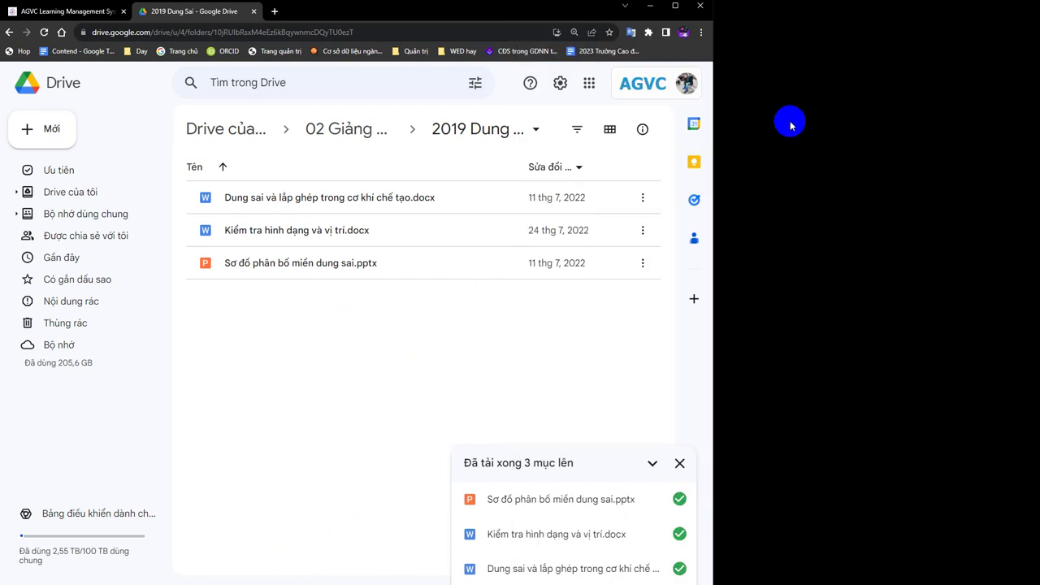
left_click(686, 213)
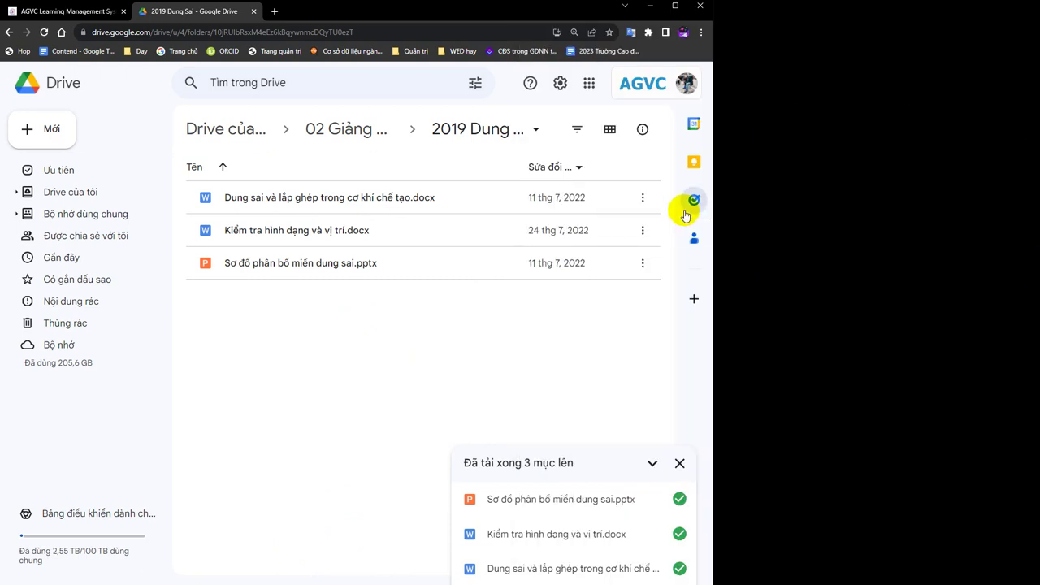
left_click(674, 5)
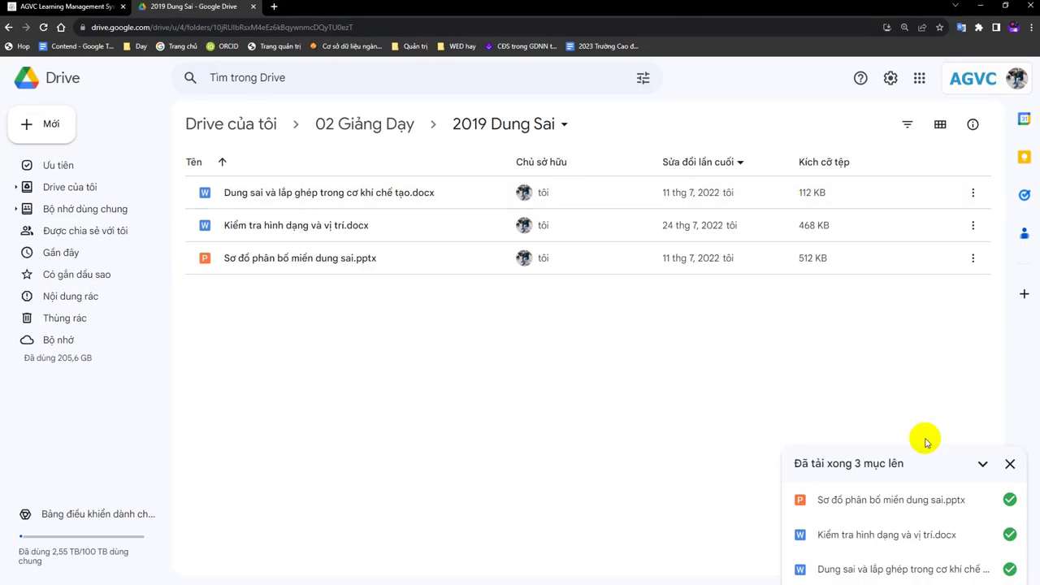
left_click(1011, 463)
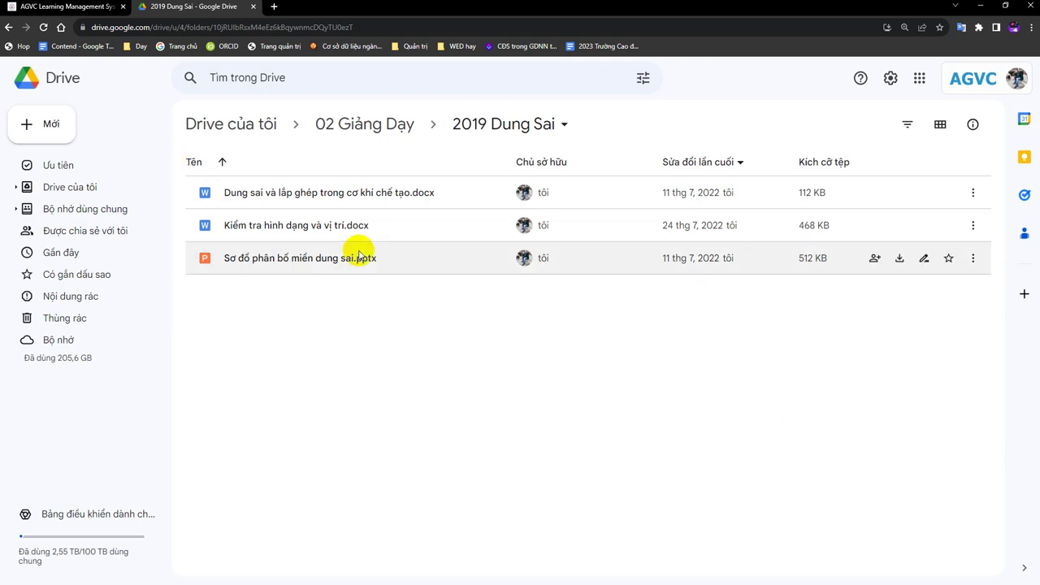
Switch to the AGVC E-Learning site and sign in with the prefilled account credentials.
left_click(85, 13)
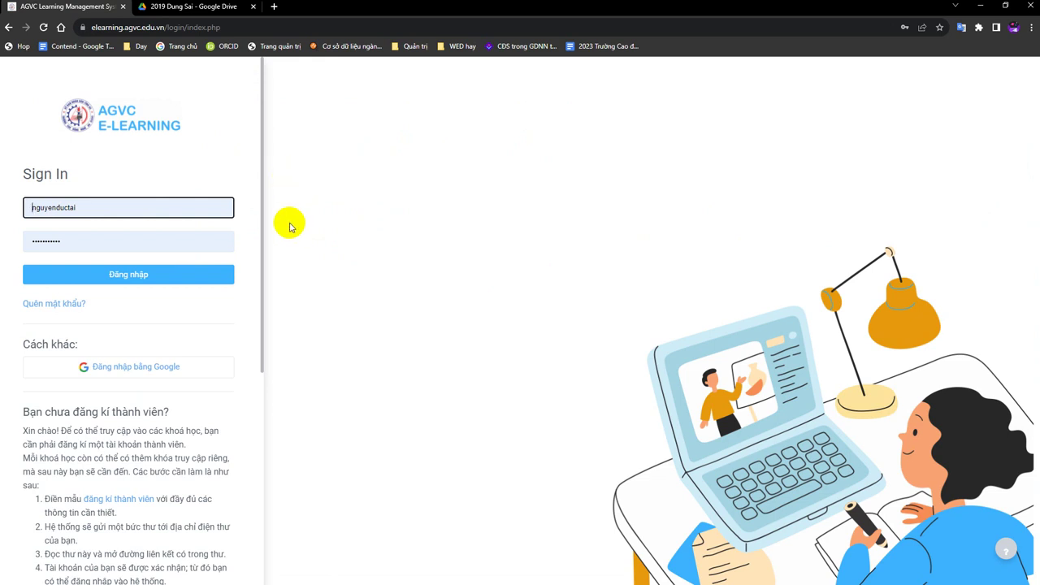
left_click(94, 276)
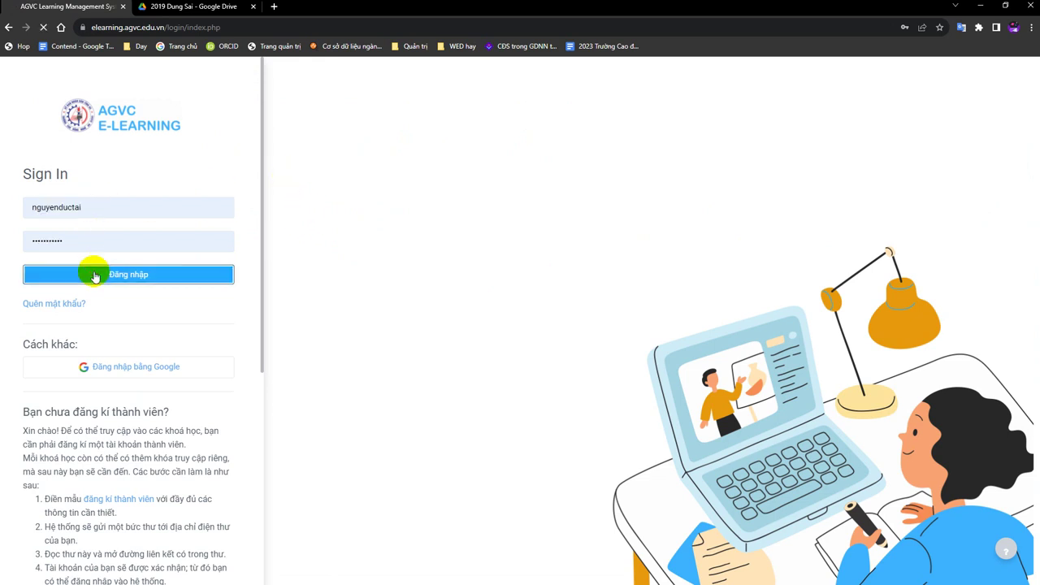
left_click(107, 301)
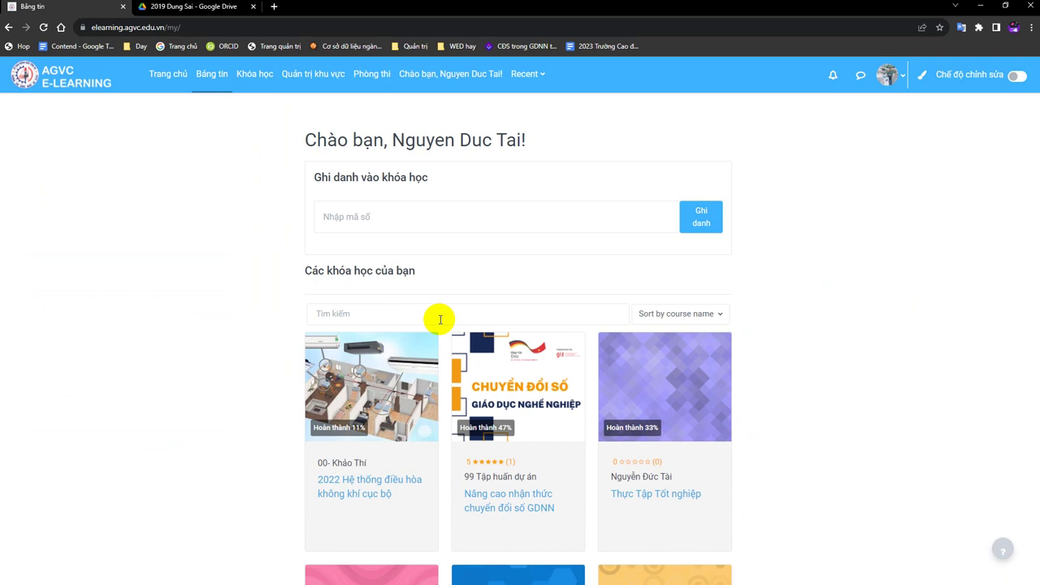
Go to the "Khóa học" page and start creating a new course.
left_click(255, 80)
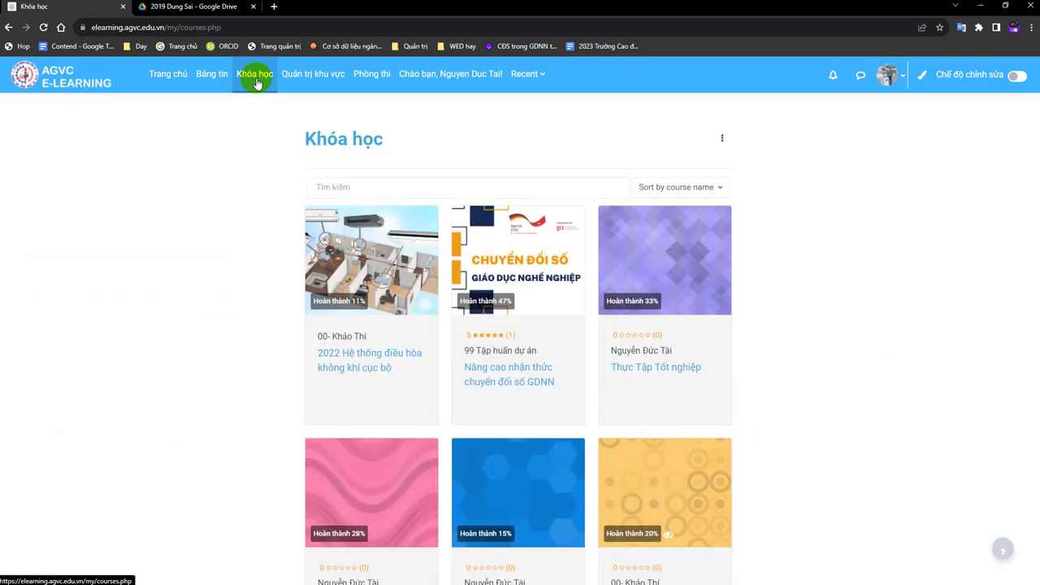
left_click(722, 139)
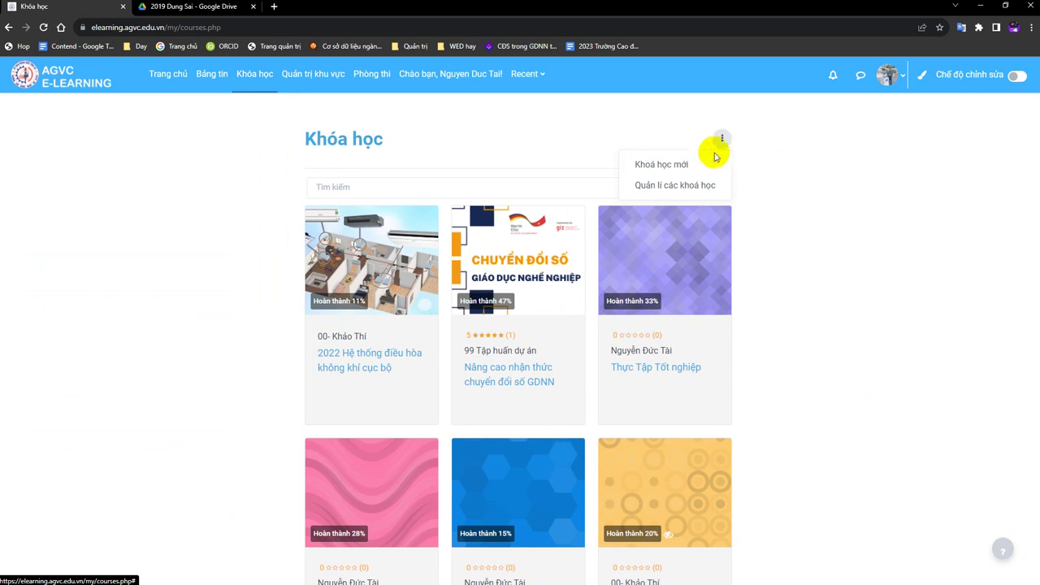
left_click(703, 163)
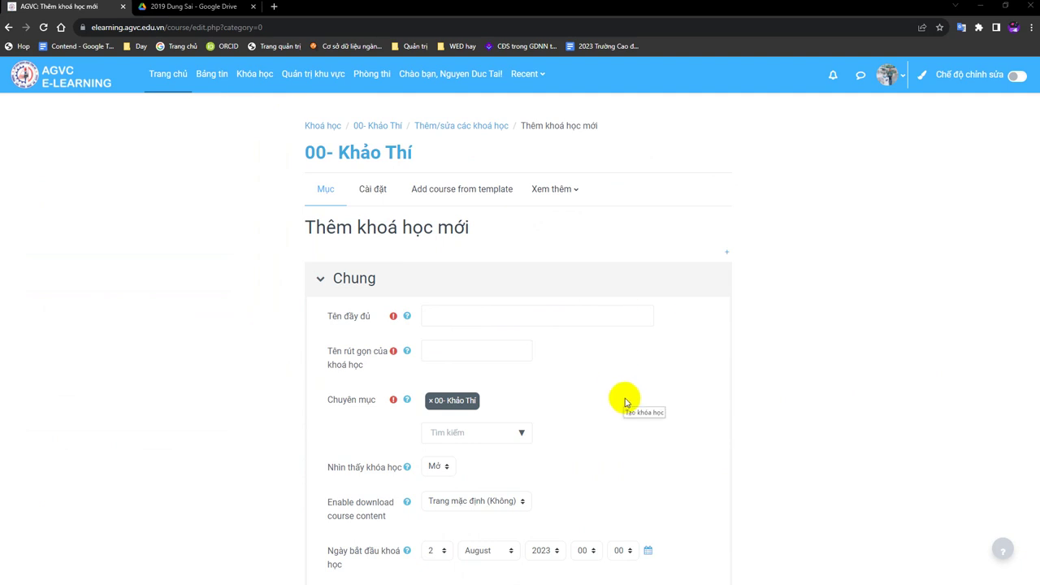
scroll(627, 404, "down", 1)
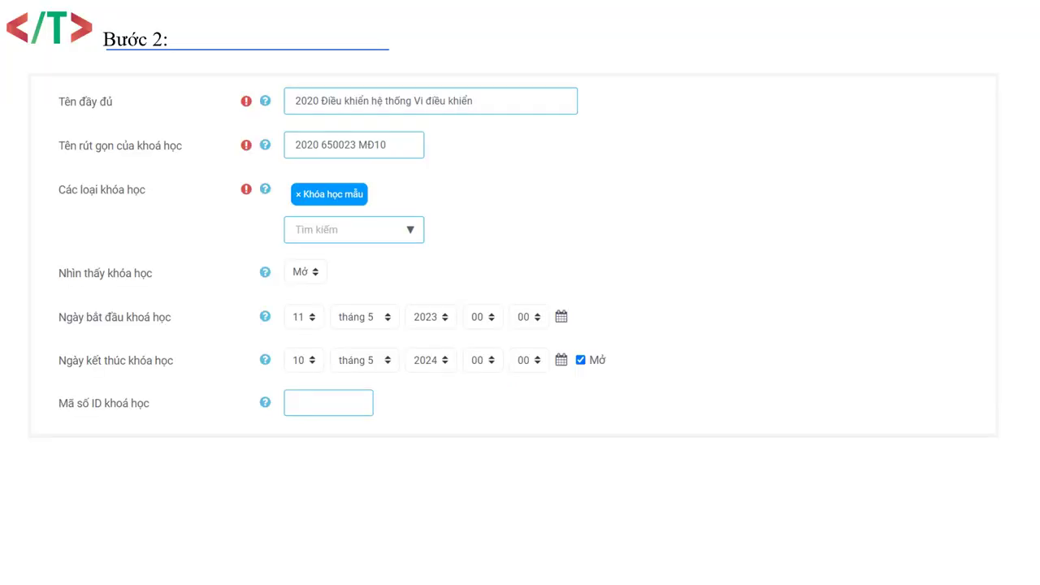
left_click(841, 257)
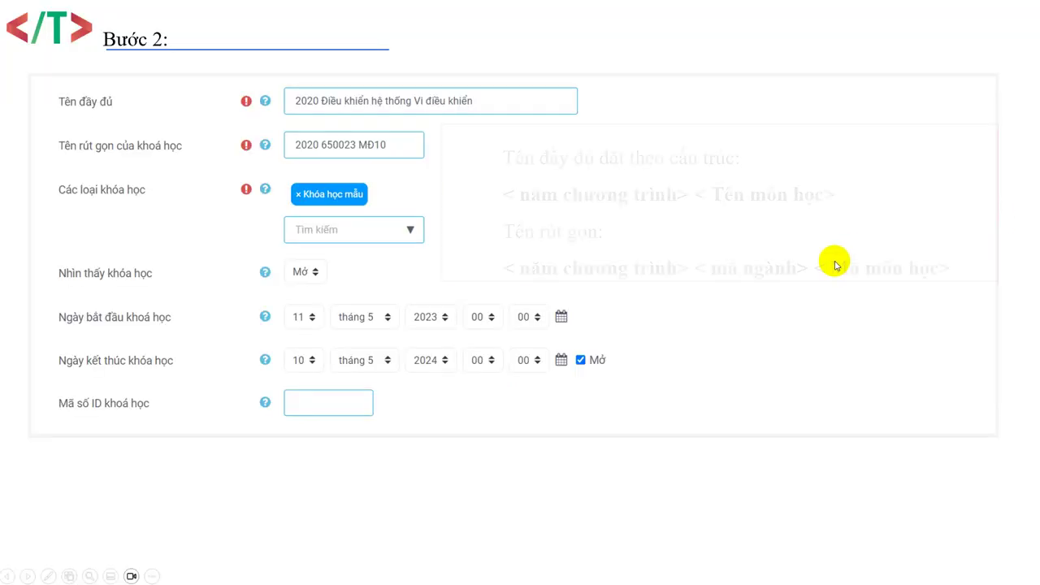
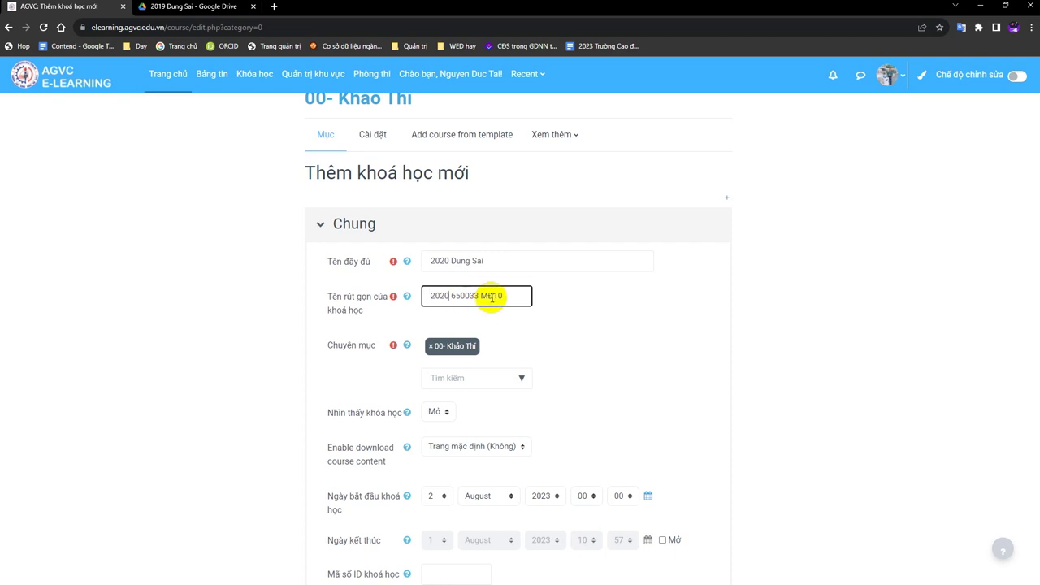
left_click_drag(482, 296, 653, 290)
left_click(687, 318)
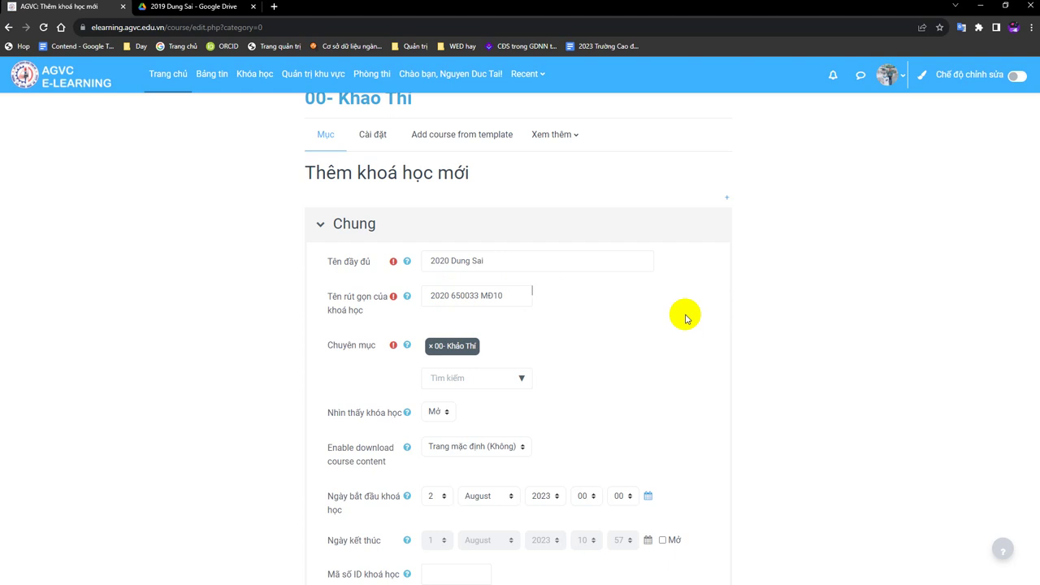
Set the new course's category to the teacher's own subcategory under "75 - Khoa Cơ khí".
scroll(477, 344, "down", 2)
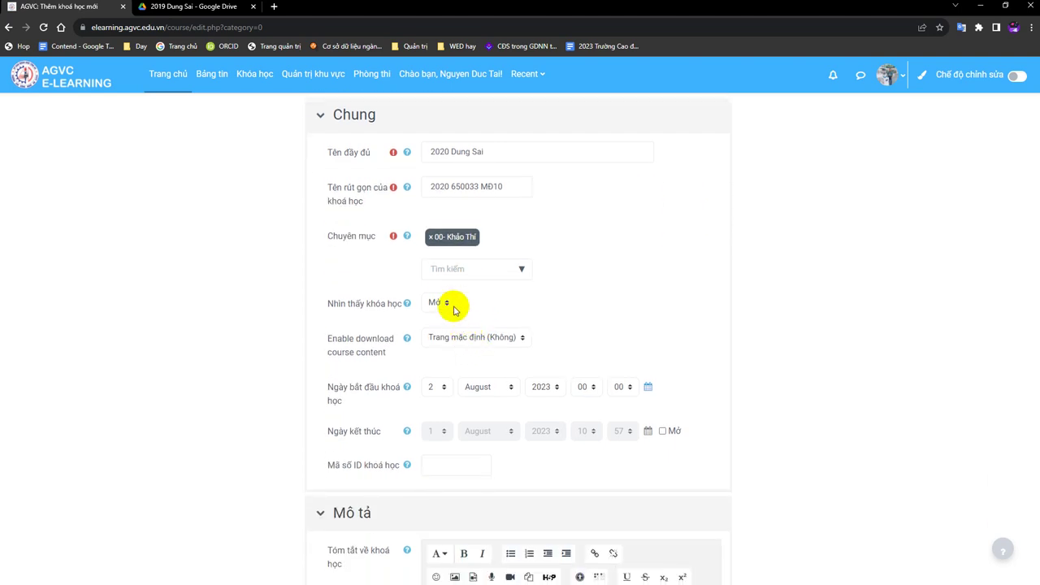
left_click(430, 237)
left_click(446, 282)
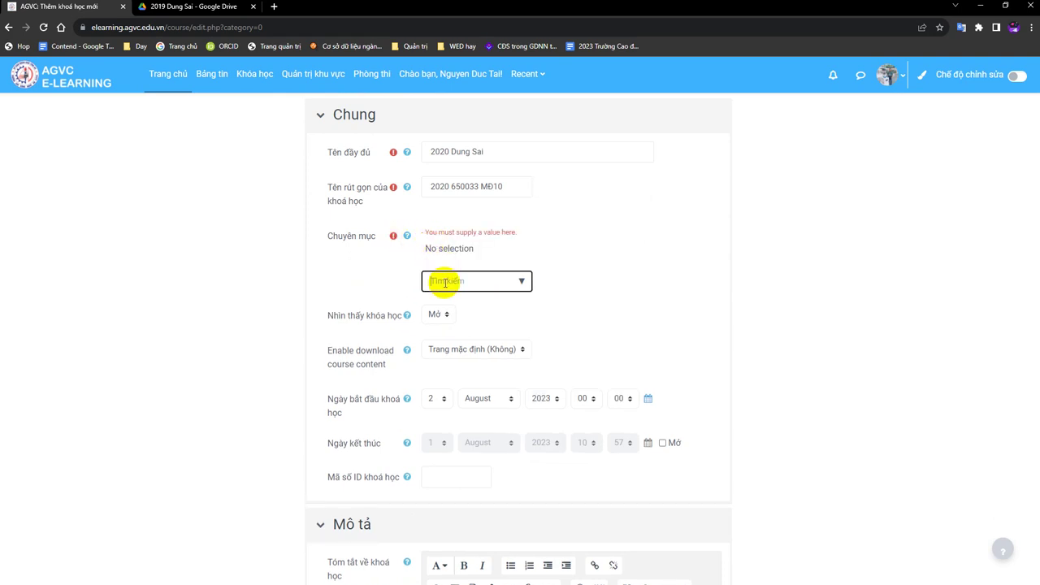
type("nguyễn Đu")
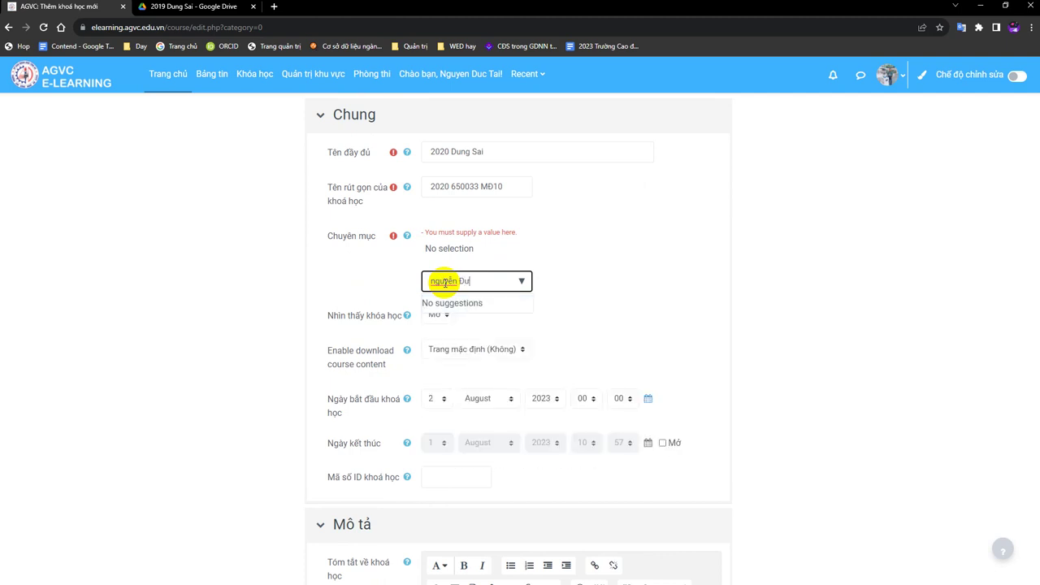
type("cs")
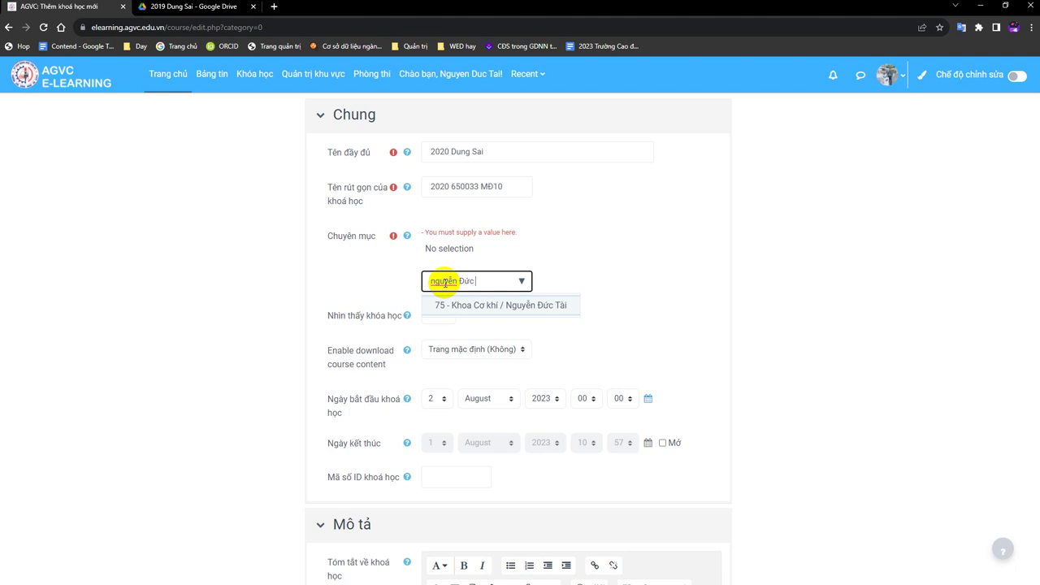
left_click(455, 307)
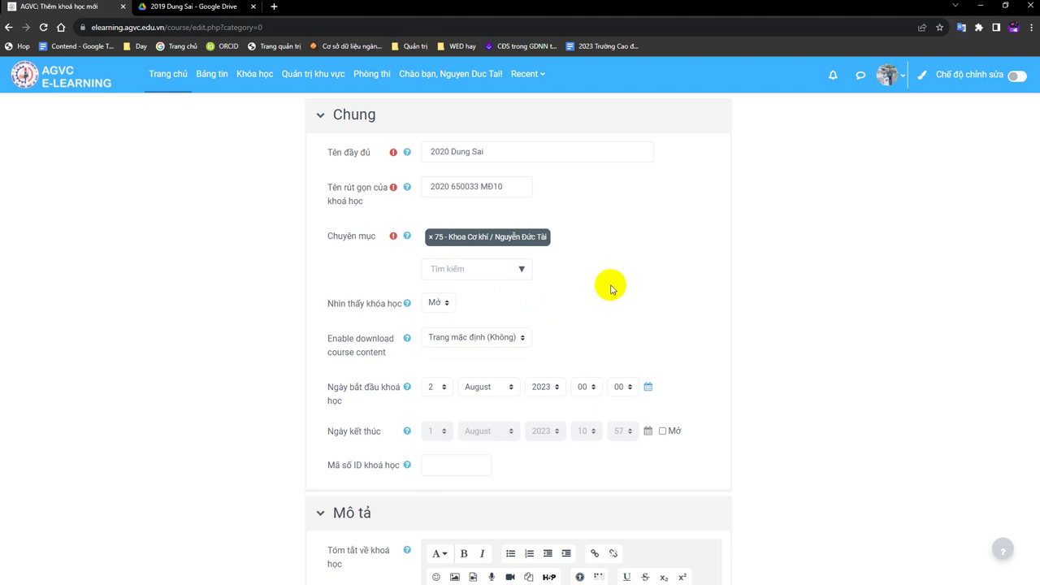
Check the remaining sections of the new course form, and save the course and display it.
scroll(609, 288, "down", 4)
left_click(546, 349)
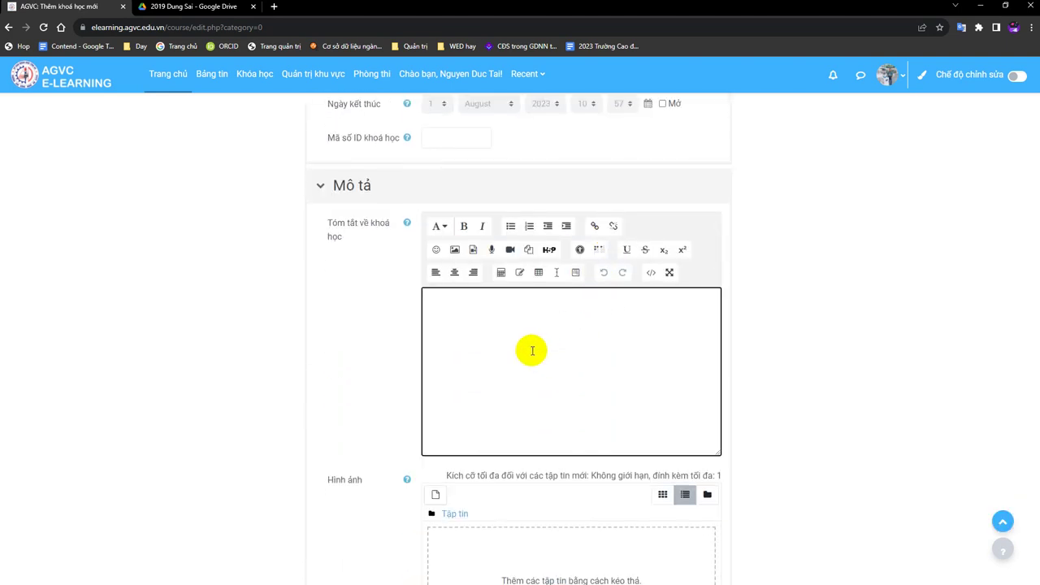
scroll(531, 352, "down", 3)
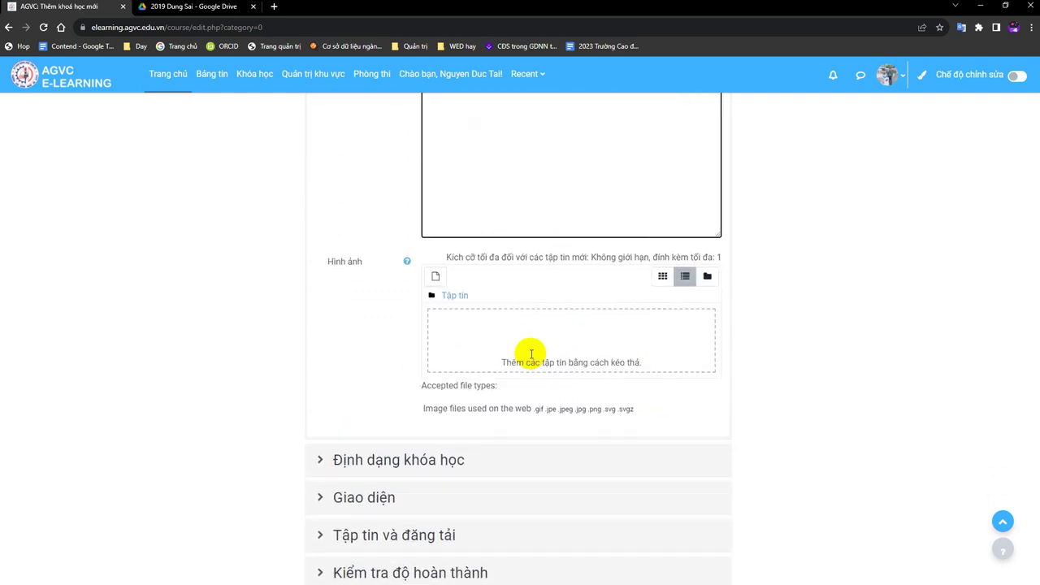
scroll(531, 353, "up", 4)
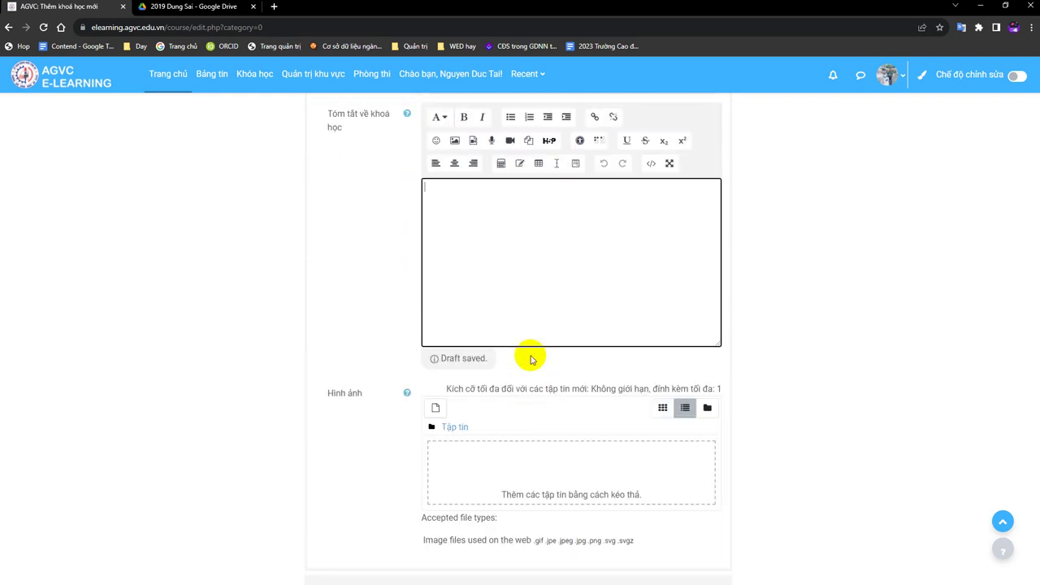
scroll(530, 353, "up", 7)
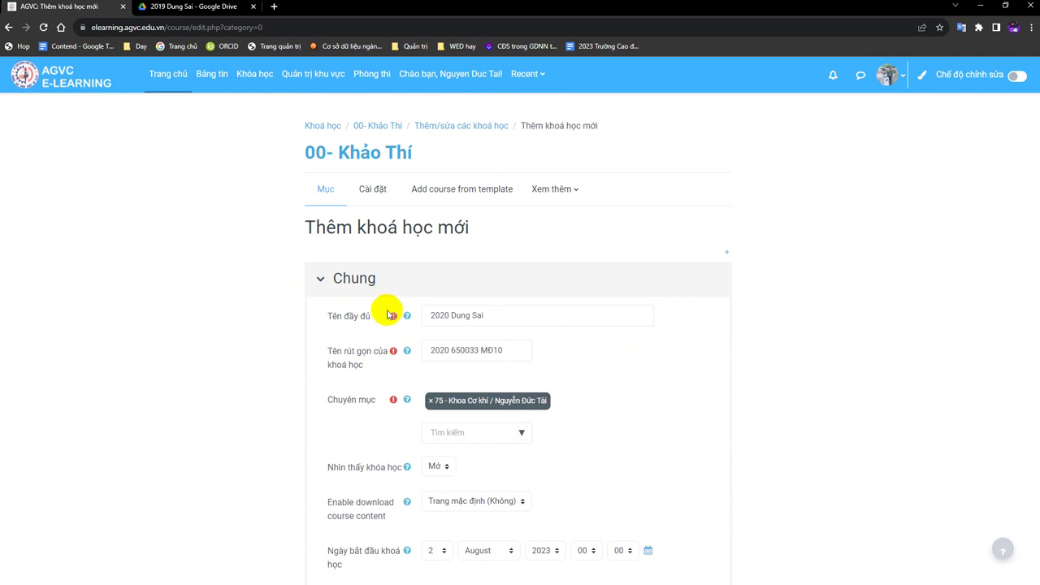
scroll(406, 401, "down", 3)
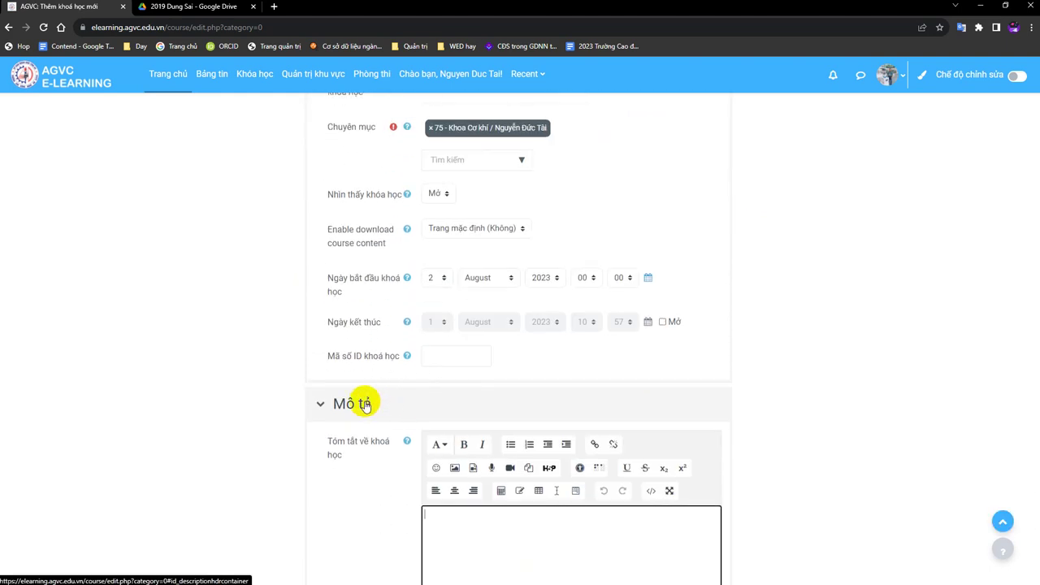
scroll(363, 404, "down", 7)
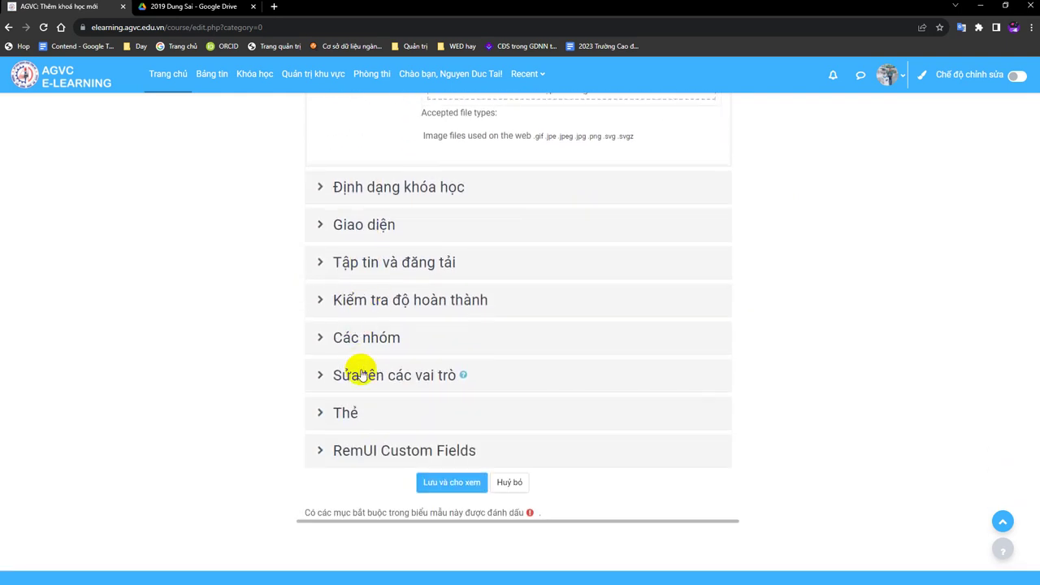
left_click(453, 483)
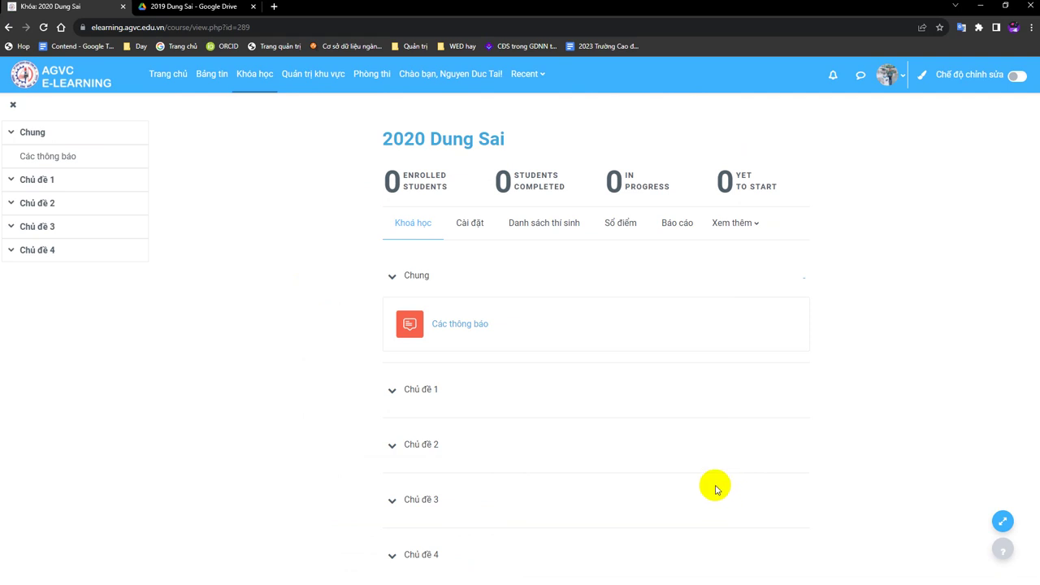
Examine the new course's topic sections and the chapter outline in the Word document "dung sai (1)".
scroll(714, 489, "down", 2)
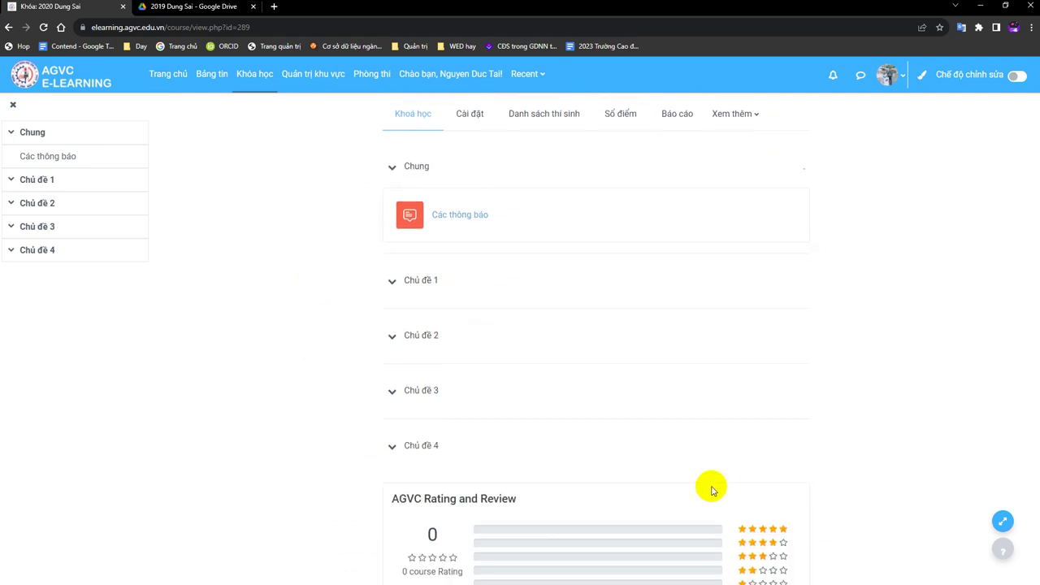
scroll(284, 349, "up", 1)
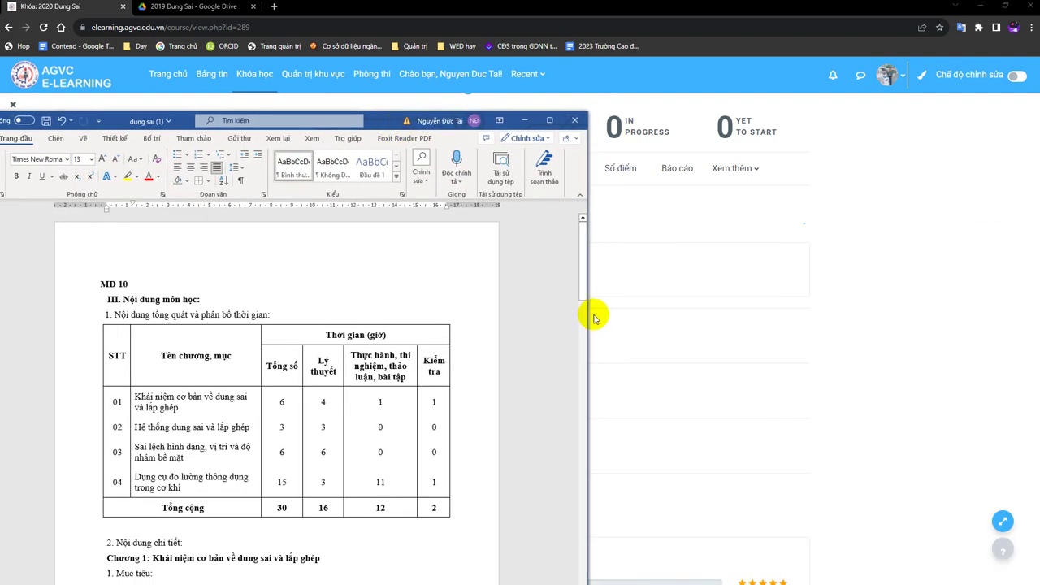
scroll(292, 402, "down", 5)
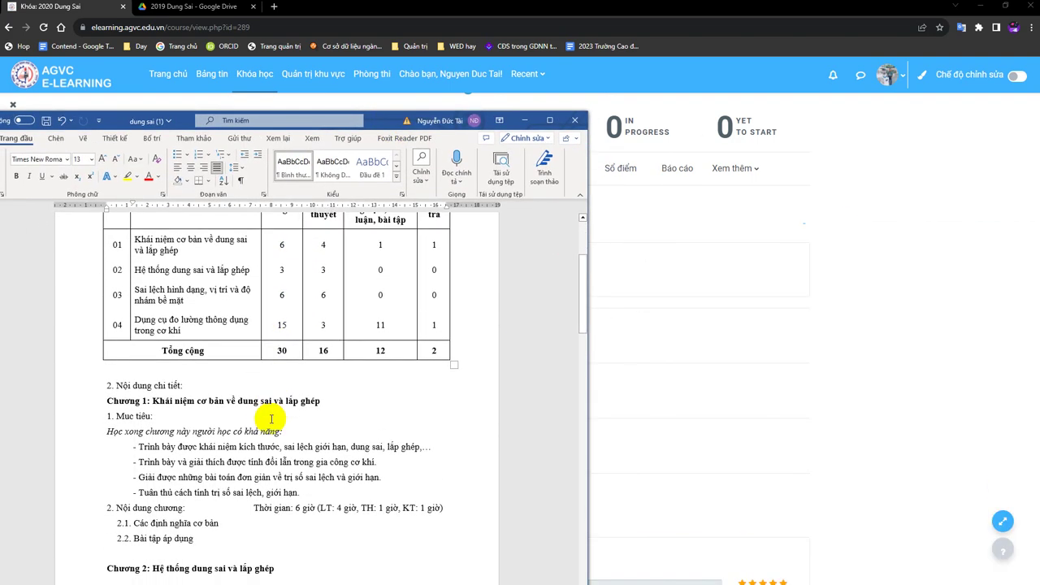
scroll(268, 423, "down", 15)
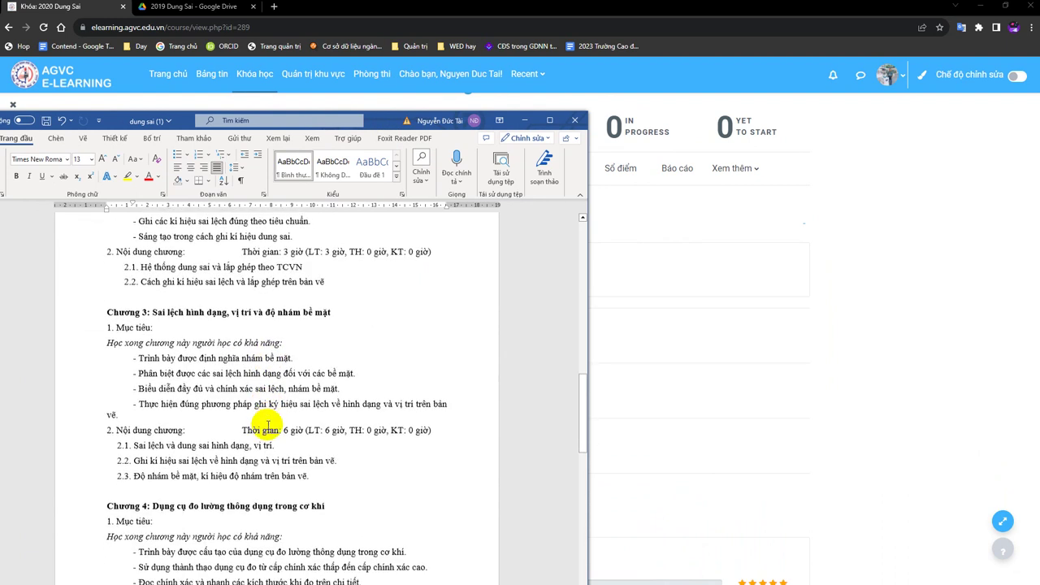
scroll(267, 425, "down", 2)
scroll(268, 427, "up", 8)
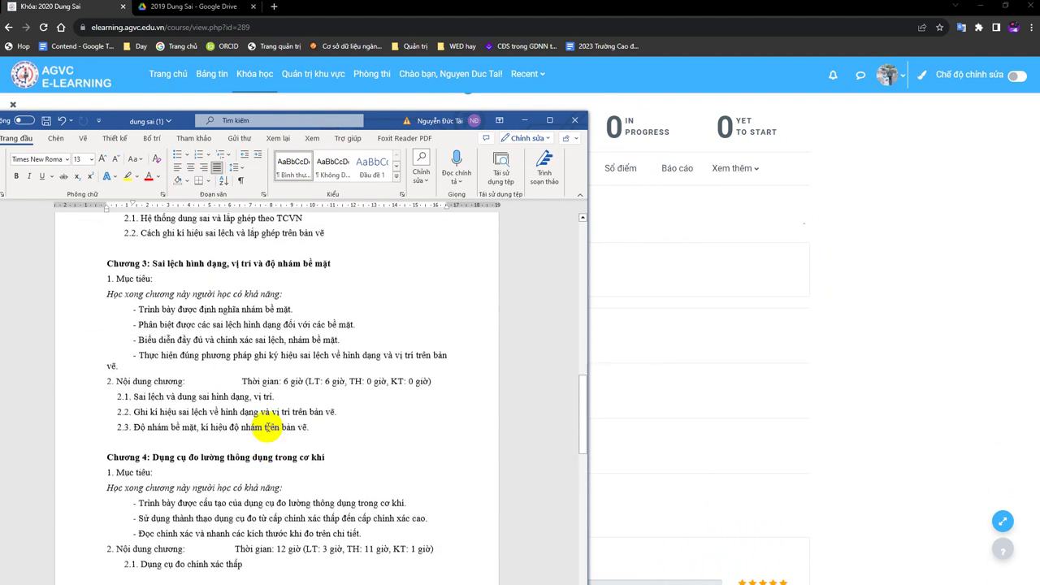
Copy the heading "Chương 1: Khái niệm cơ bản về dung sai và lắp ghép" from the Word document.
scroll(268, 427, "up", 10)
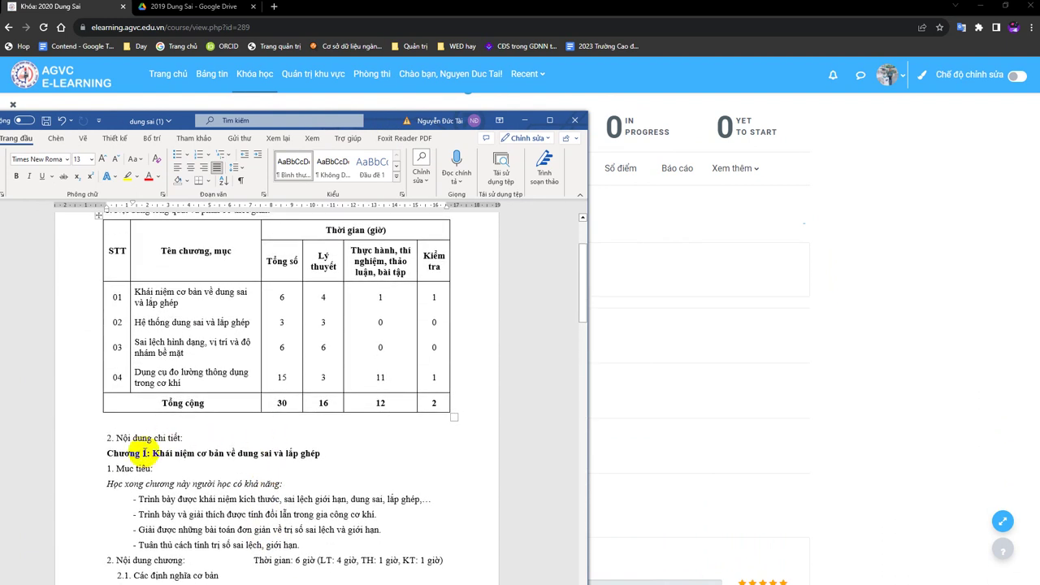
left_click_drag(104, 454, 313, 455)
key("ctrl+c")
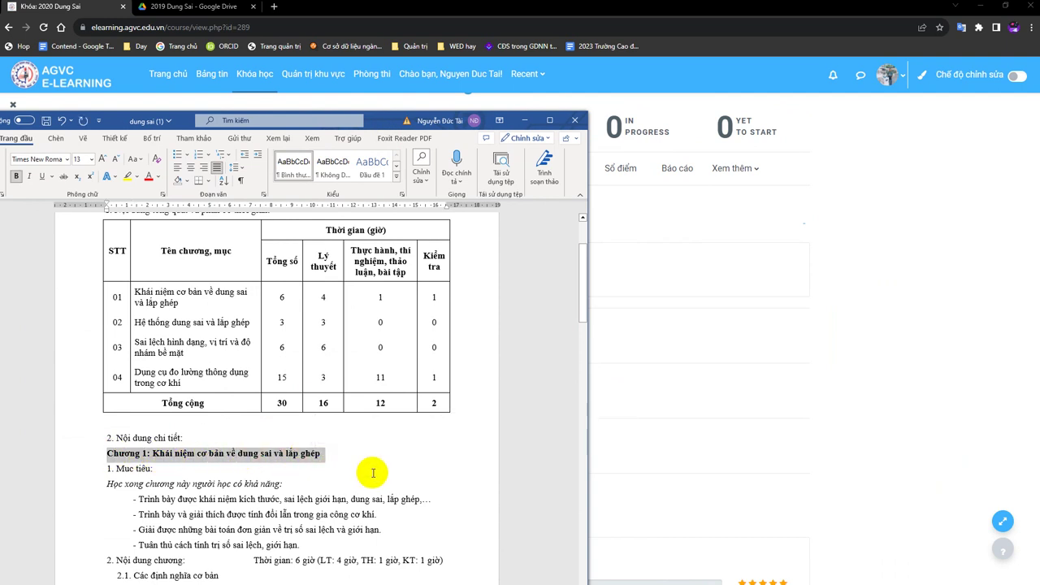
Return to the course page, turn on editing mode and rename "Chủ đề 1" with the copied Chương 1 heading.
left_click(554, 13)
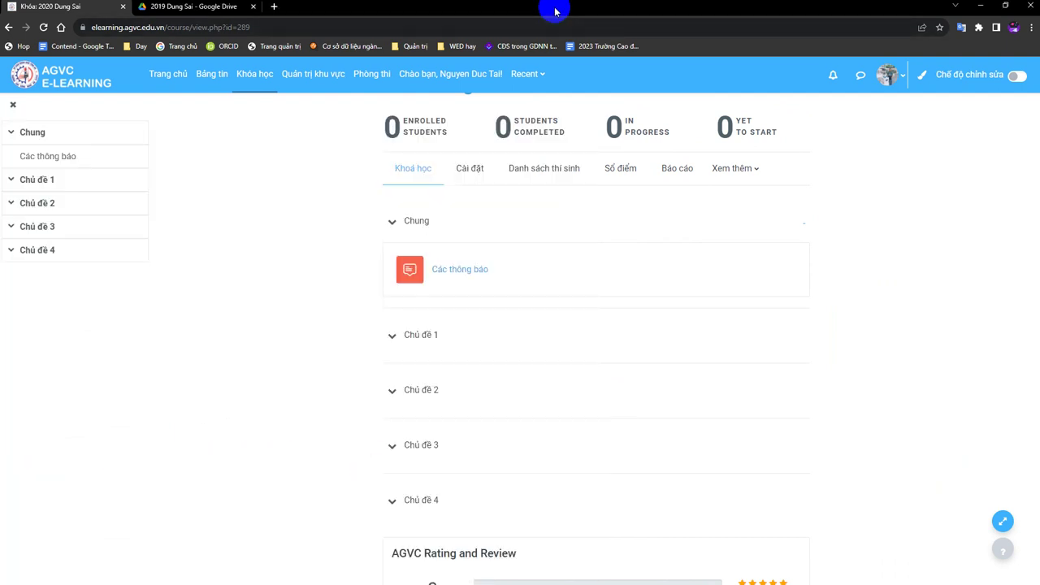
left_click(1014, 75)
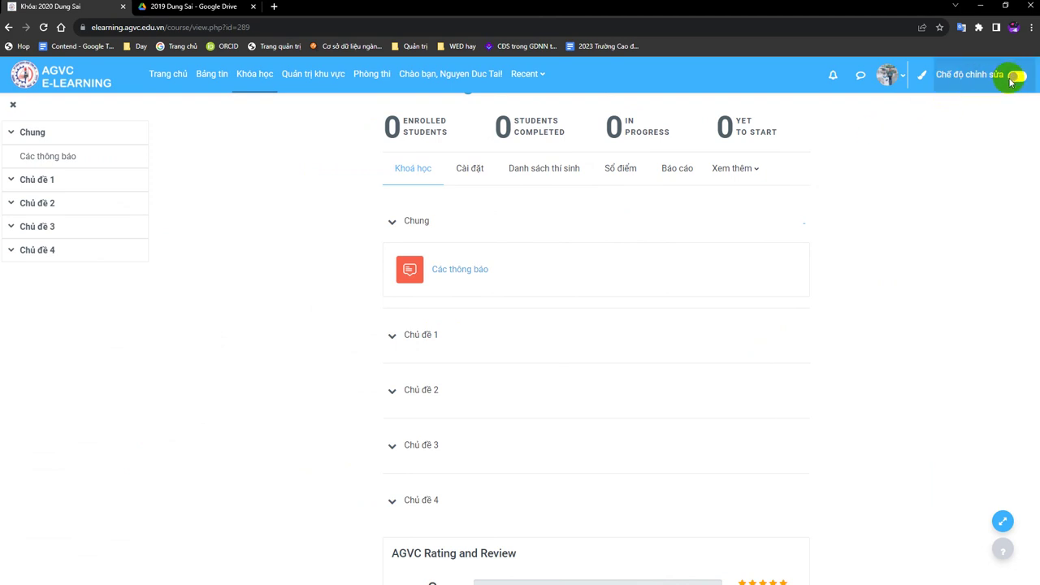
left_click(1013, 77)
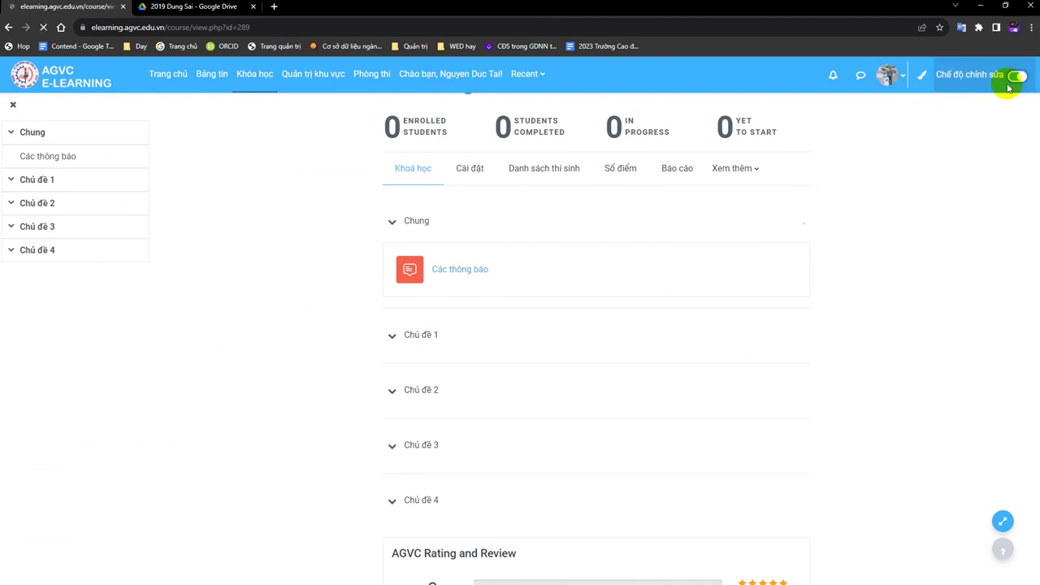
scroll(492, 390, "down", 3)
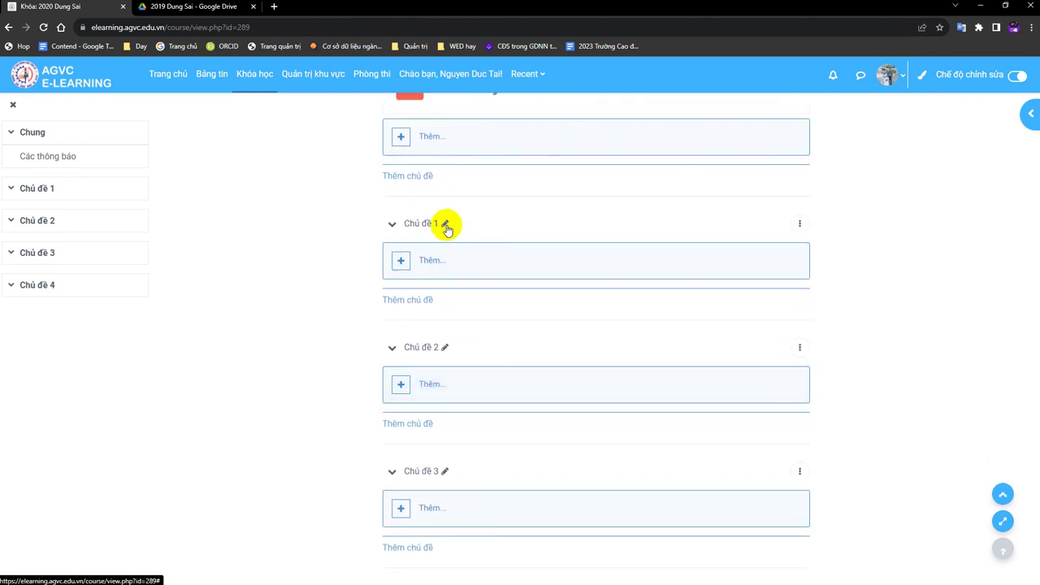
left_click(445, 225)
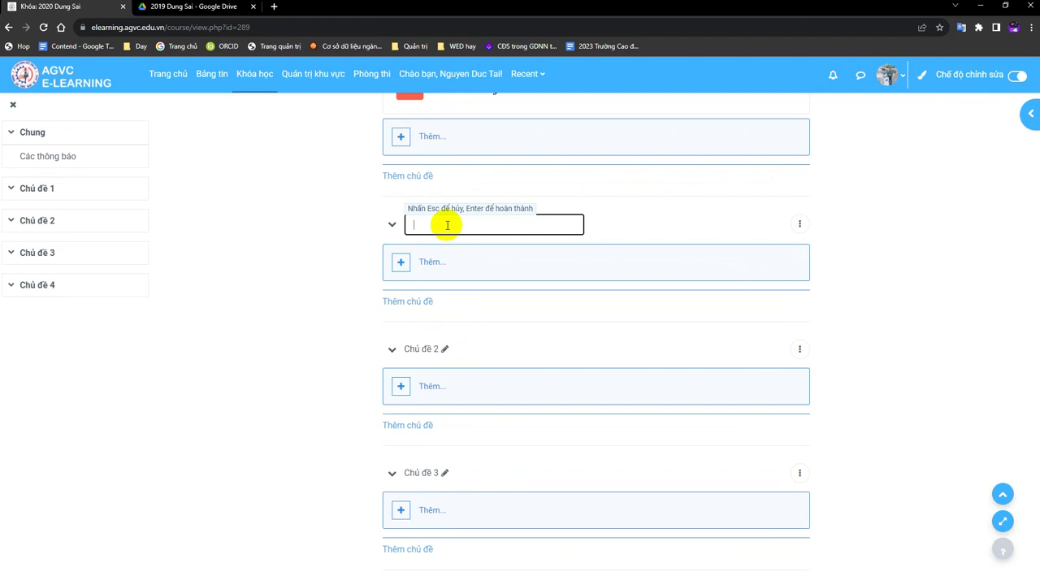
key("ctrl+v")
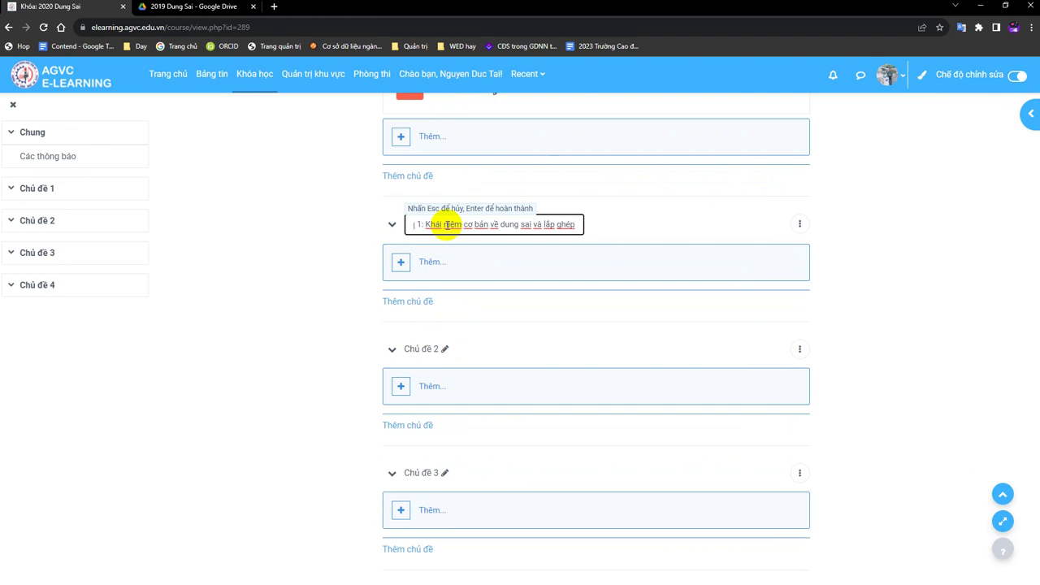
key("Return")
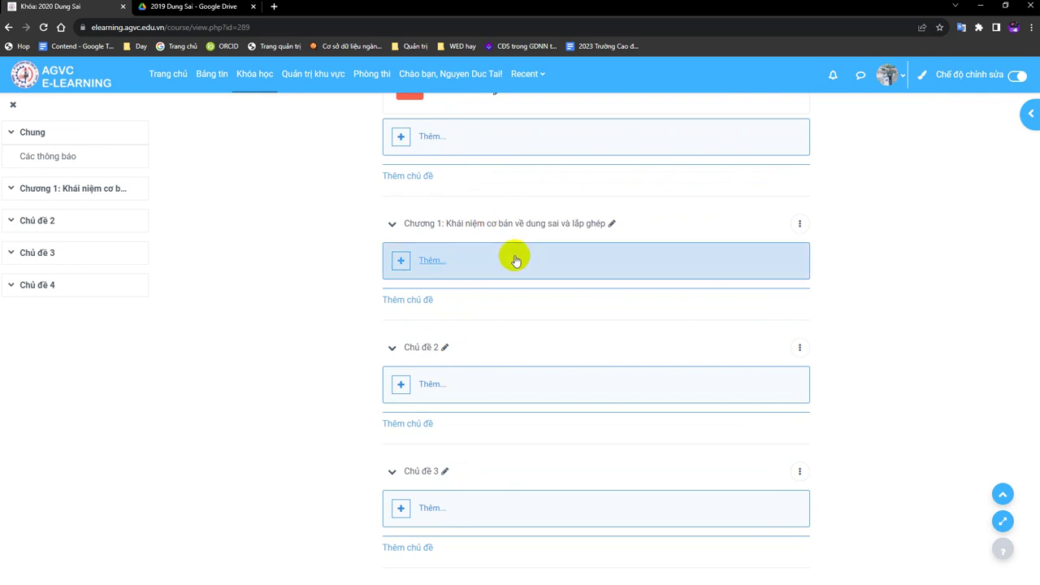
Rename "Chủ đề 2" as "Chương 2: Hệ thống dung sai và lắp ghép", copying the heading from the Word document.
scroll(460, 343, "down", 1)
key("alt+Tab")
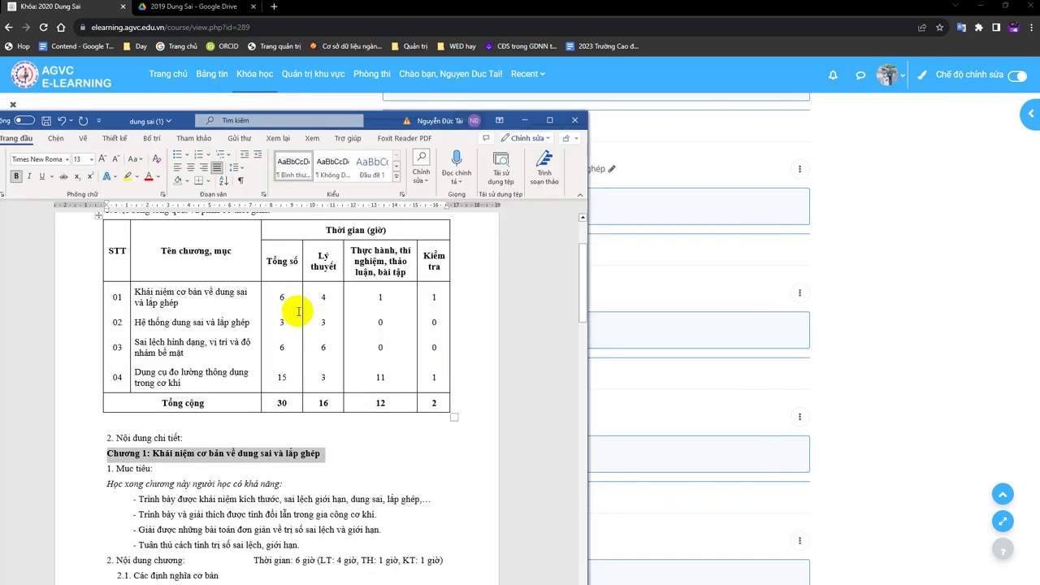
scroll(202, 462, "down", 5)
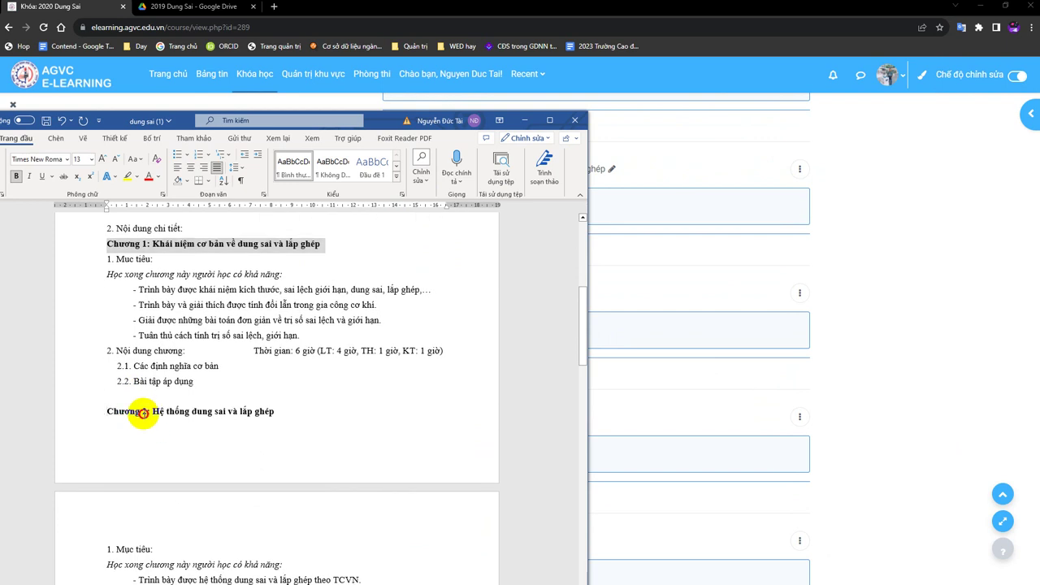
left_click_drag(142, 413, 100, 414)
left_click(275, 413)
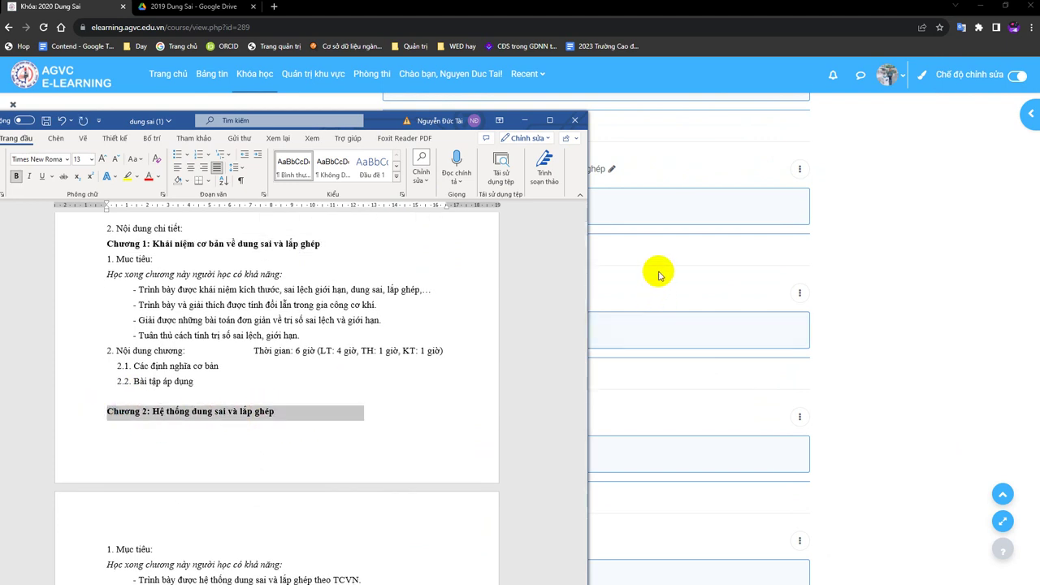
key("ctrl+c")
left_click(855, 253)
left_click(443, 294)
key("ctrl+v")
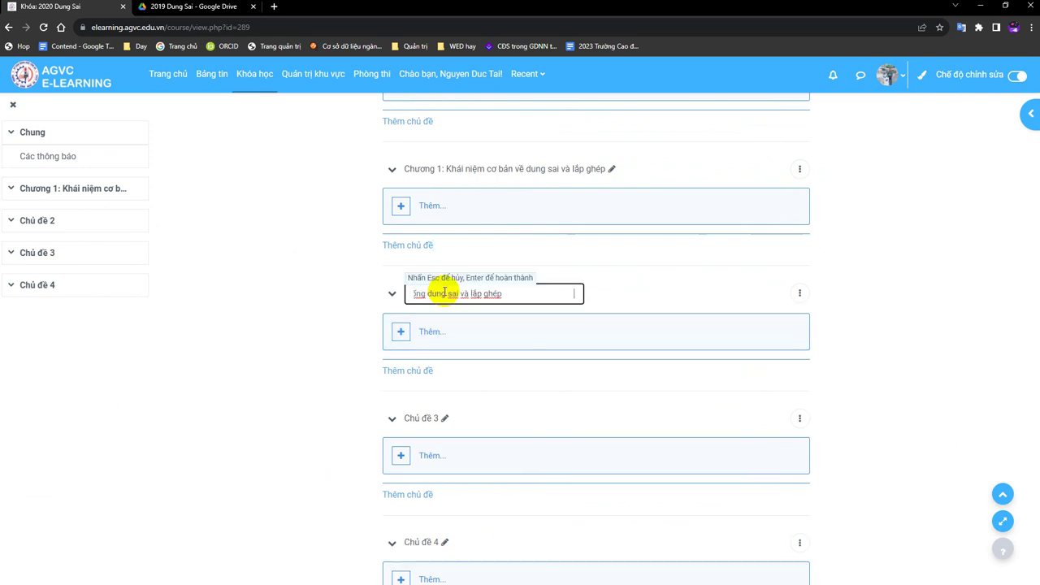
key("Return")
Rename "Chủ đề 3" as "Chương 3: Sai lệch hình dạng, vị trí và độ nhám bề mặt", copying the heading from Word.
scroll(453, 457, "down", 2)
key("alt+Tab")
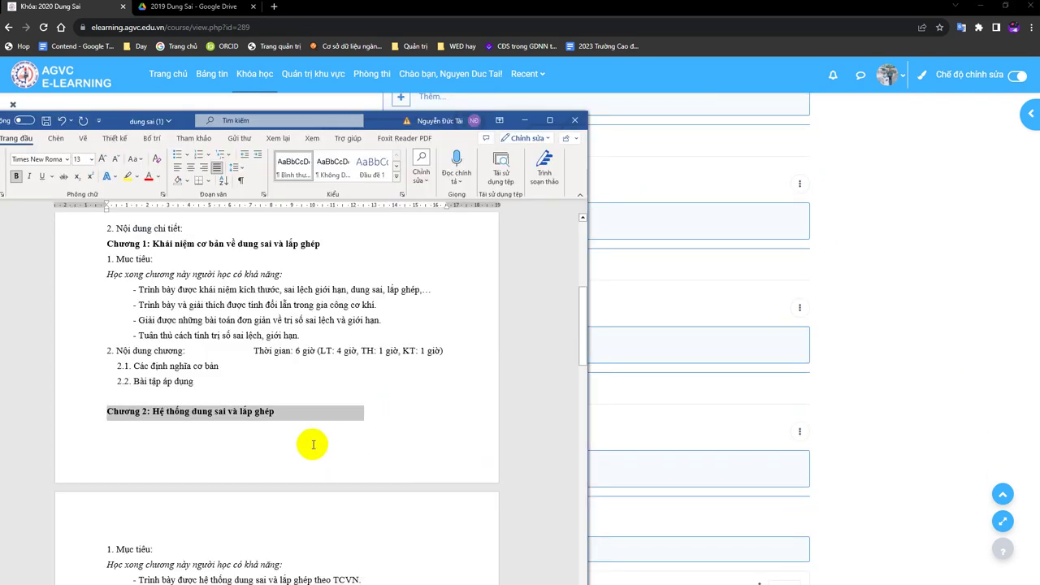
scroll(313, 445, "down", 10)
left_click(116, 310)
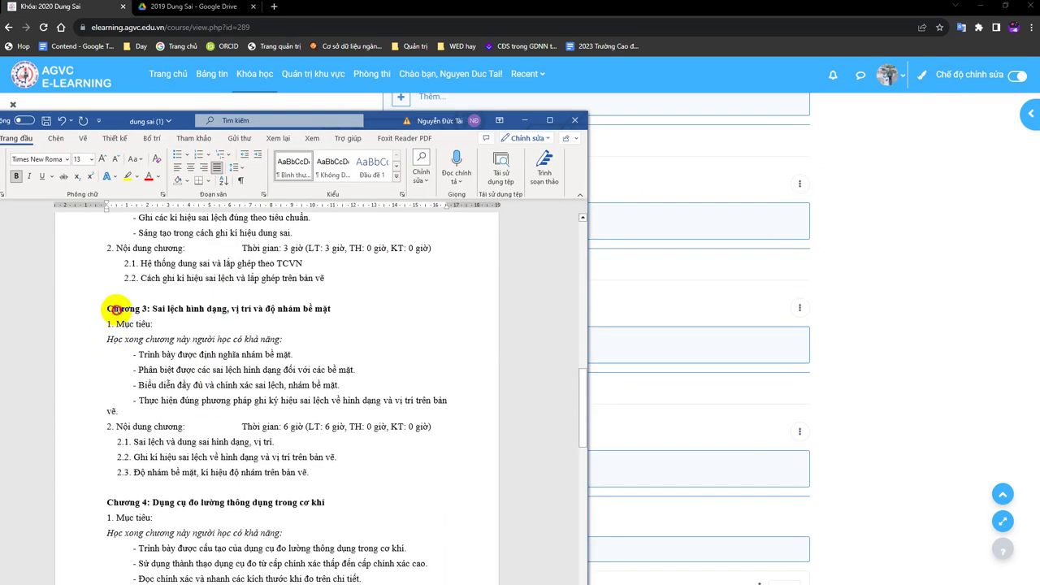
left_click_drag(117, 310, 339, 309)
key("ctrl+c")
left_click(504, 8)
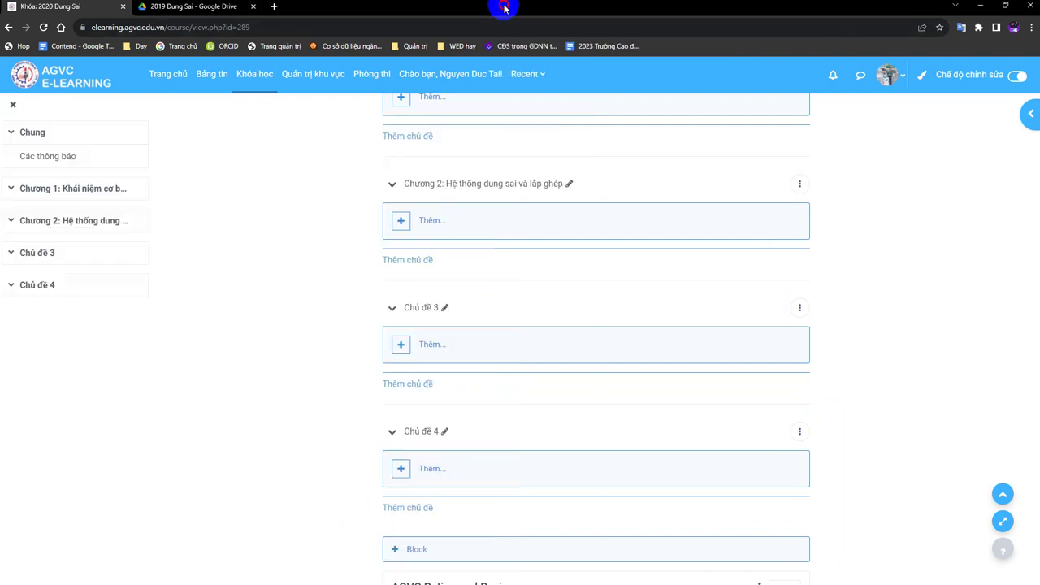
left_click(437, 307)
key("ctrl+v")
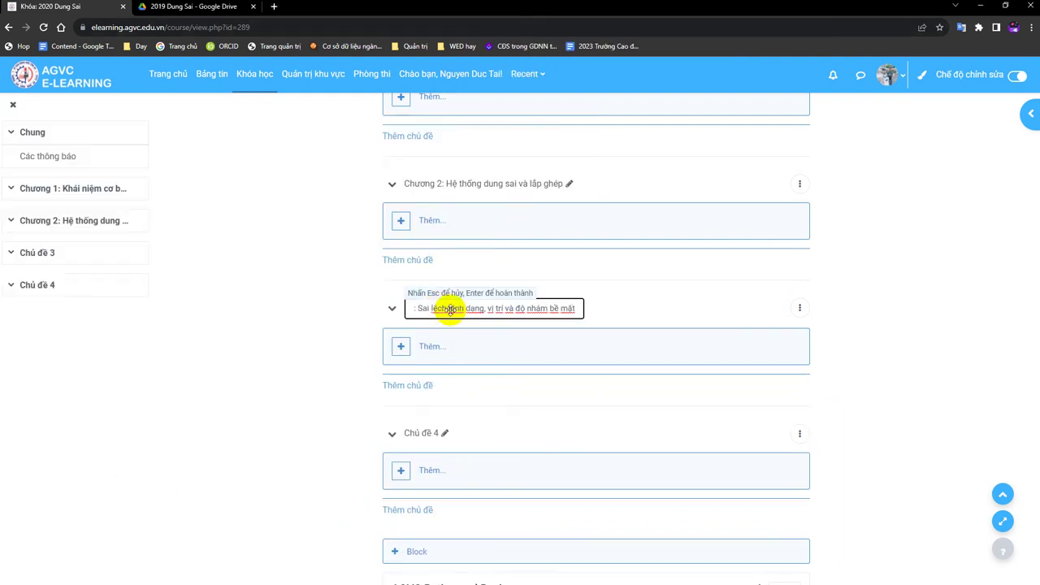
key("Return")
Rename "Chủ đề 4" as "Chương 4: Dụng cụ đo lường thông dụng trong cơ khí", copying the heading from Word.
key("alt+Tab")
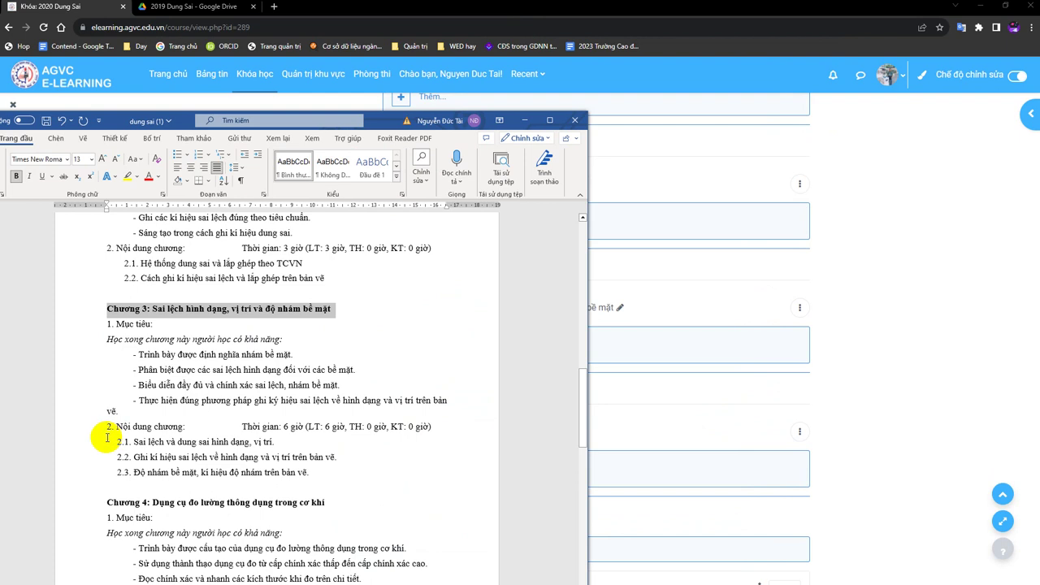
scroll(107, 437, "down", 3)
left_click_drag(106, 397, 367, 398)
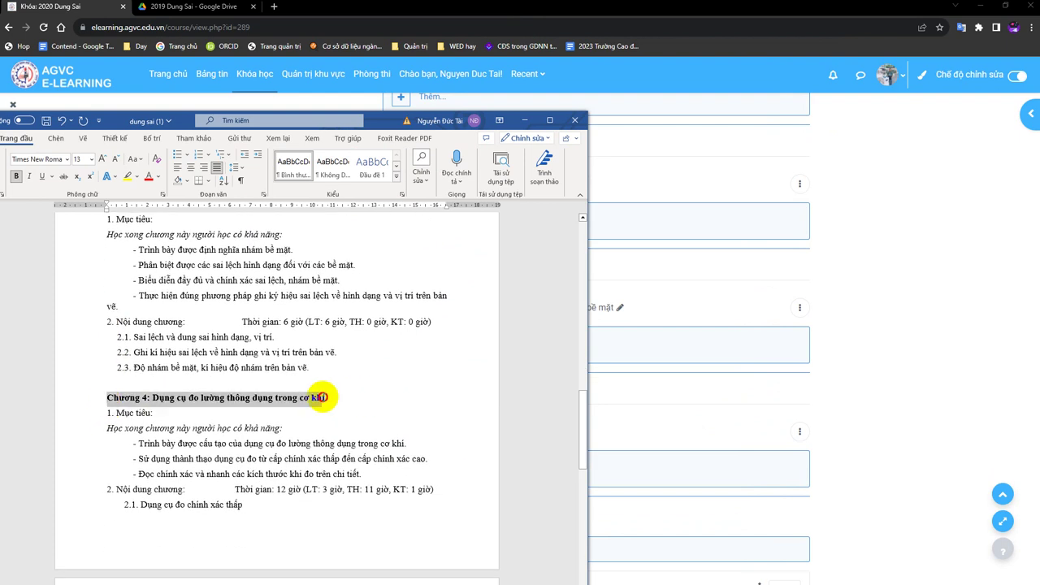
left_click(956, 282)
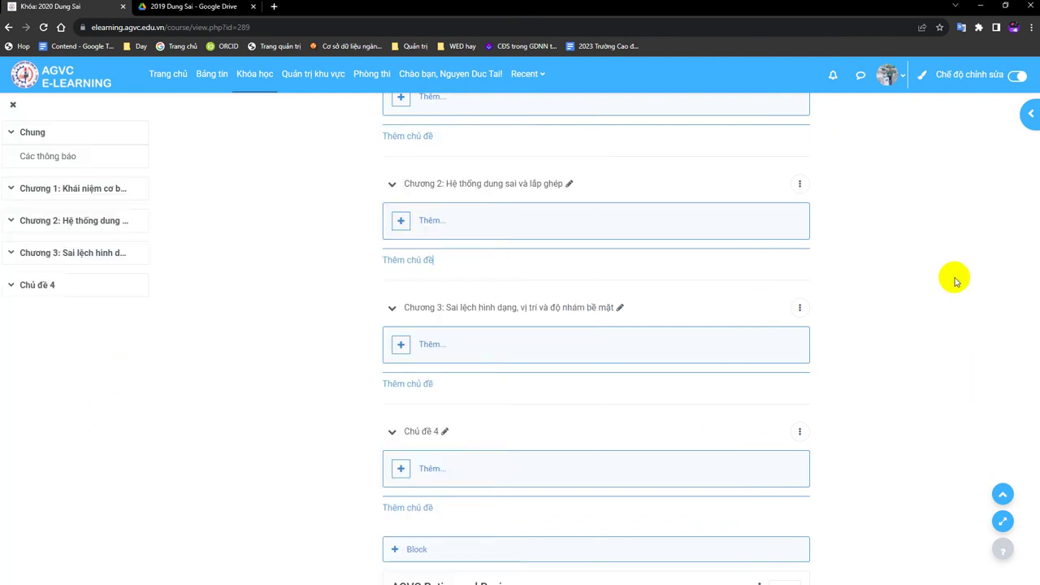
left_click(444, 431)
key("ctrl+v")
key("Return")
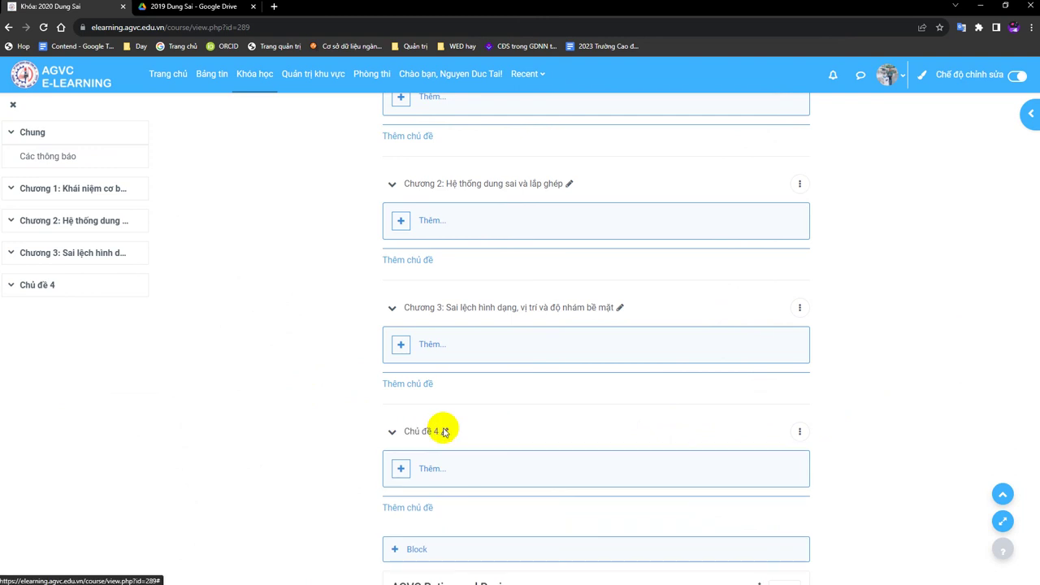
Add a new topic after Chương 4 and name it "Ôn Tập".
scroll(445, 435, "down", 3)
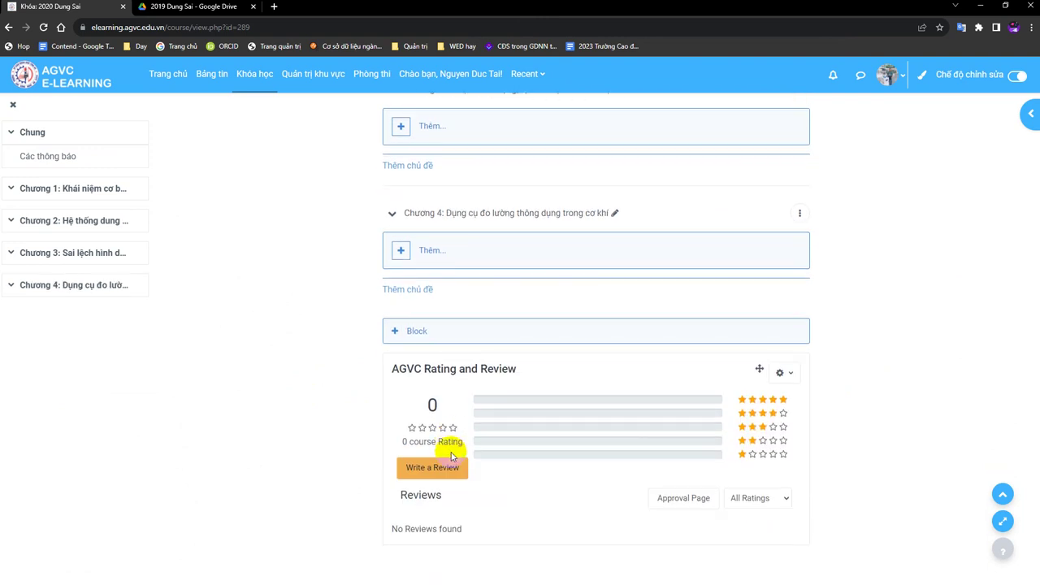
scroll(452, 457, "up", 2)
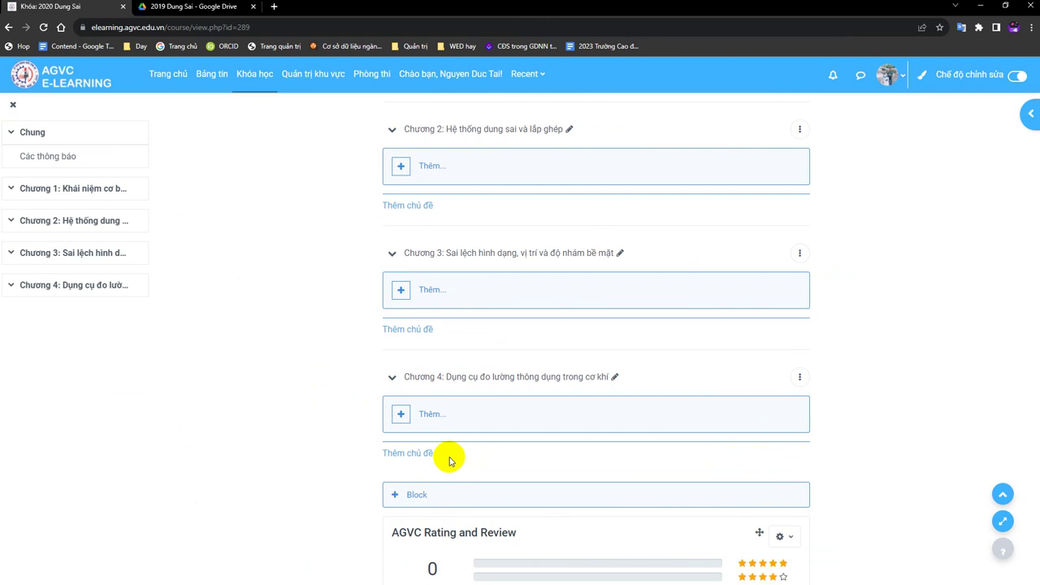
scroll(441, 451, "up", 3)
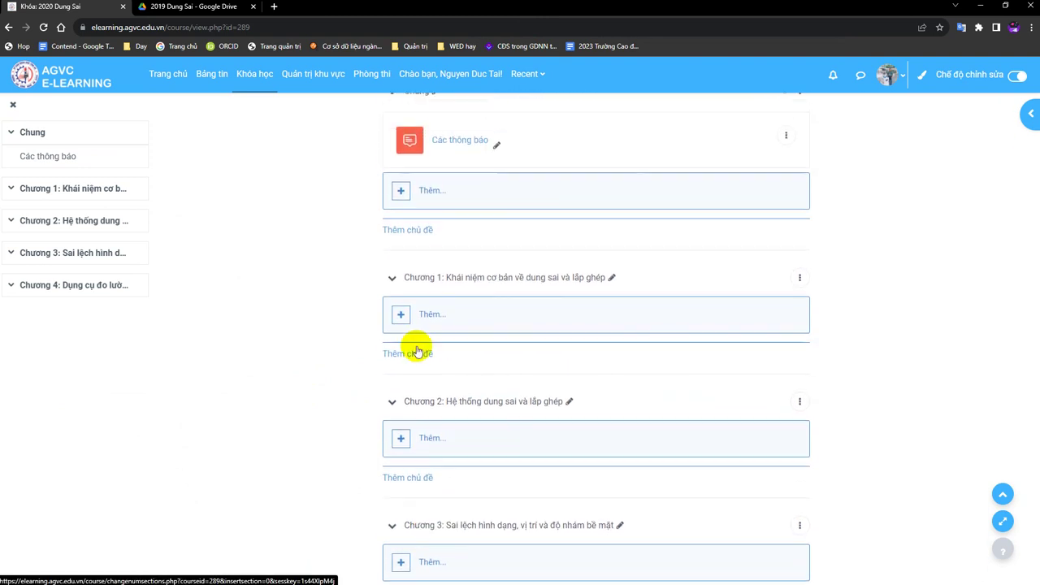
scroll(407, 382, "down", 5)
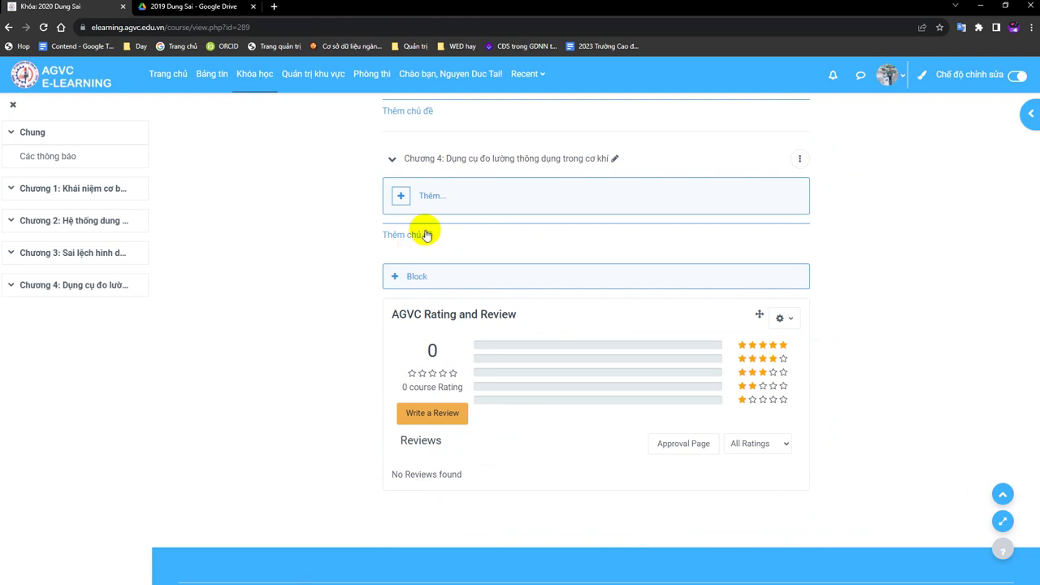
left_click(387, 239)
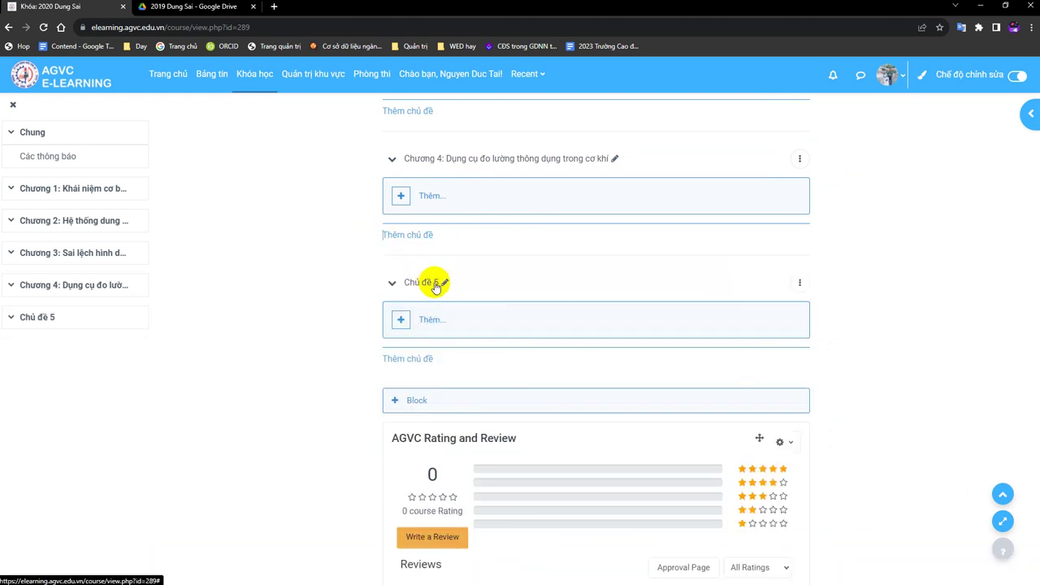
left_click(436, 282)
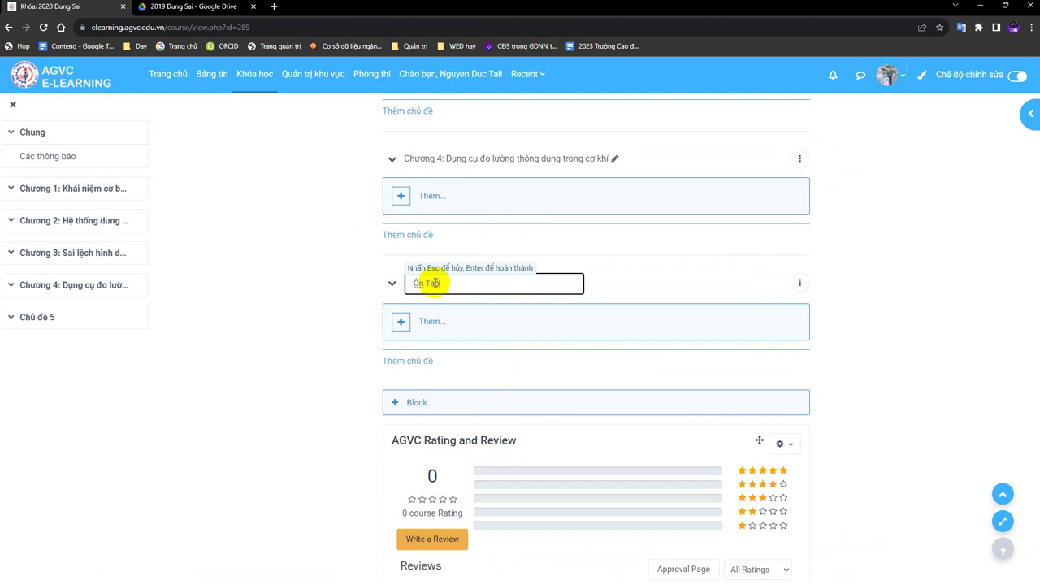
type("Ôn Tập")
key("Return")
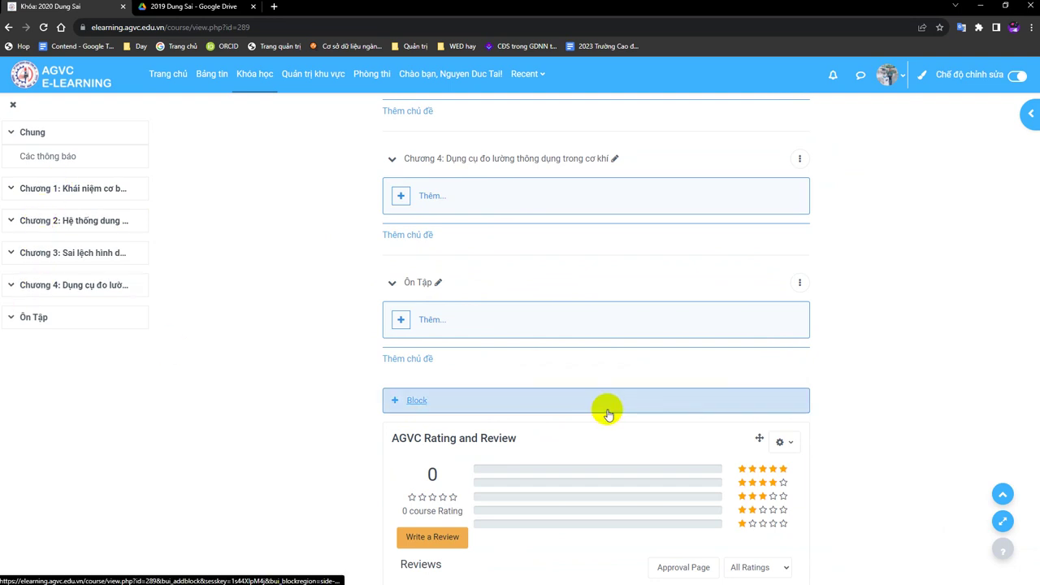
Examine Chương 4 in the Word document, highlighting its text from "1. Mục tiêu" through "2.3. Panme", and return to the course page.
scroll(608, 415, "up", 6)
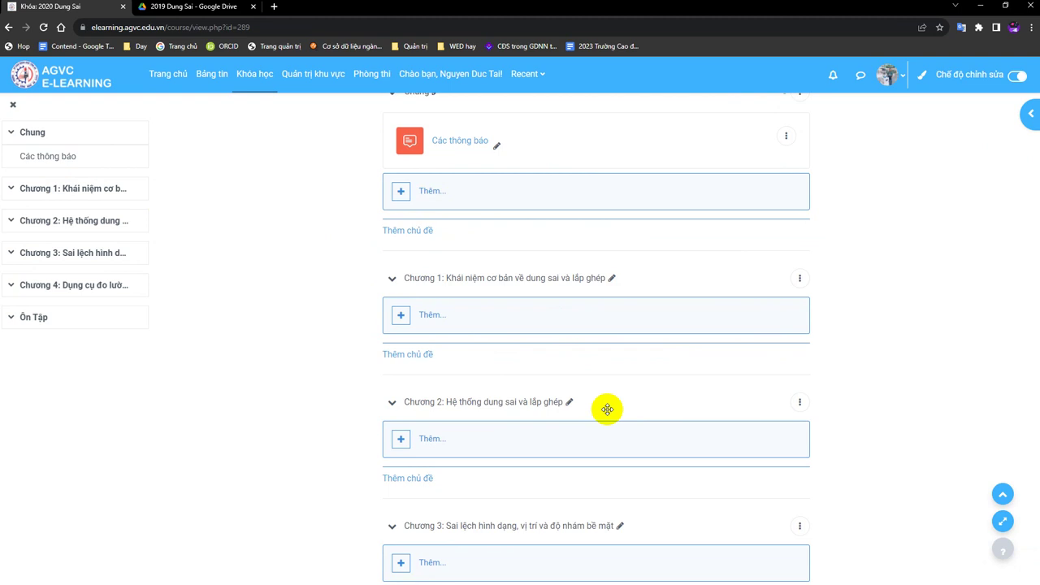
scroll(651, 388, "up", 2)
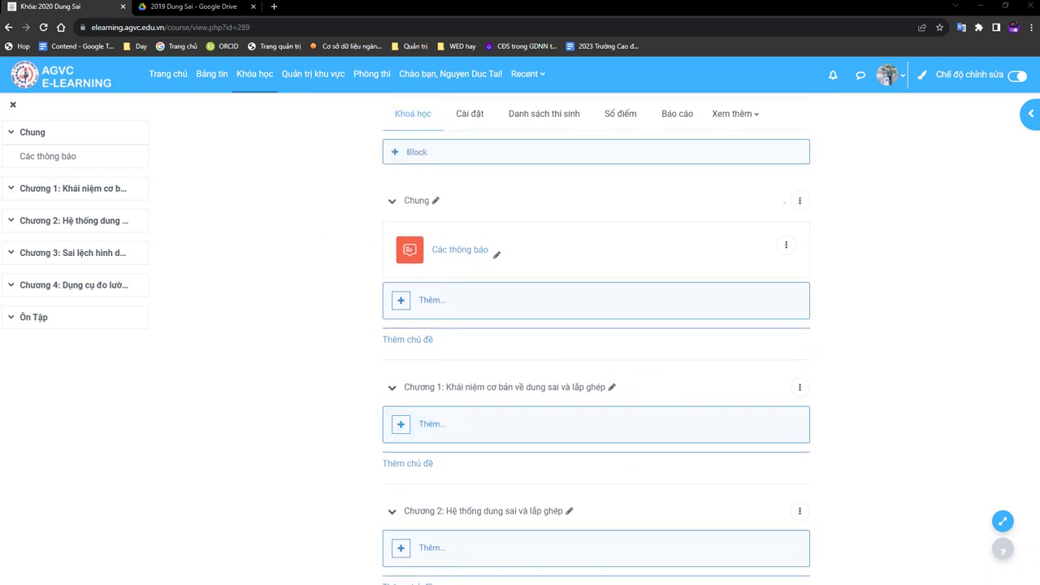
key("alt+Tab")
scroll(276, 480, "down", 1)
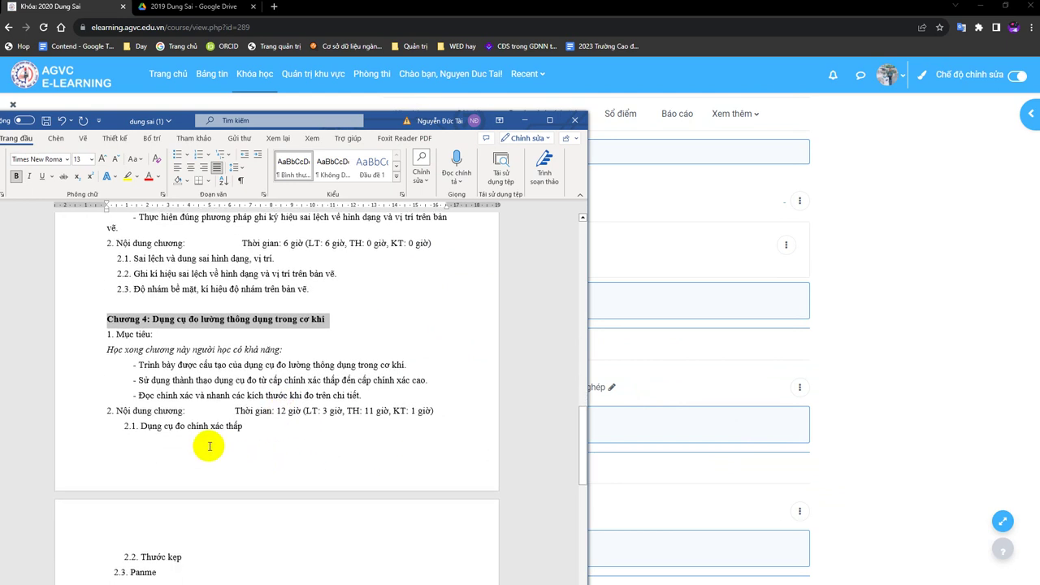
scroll(203, 444, "down", 1)
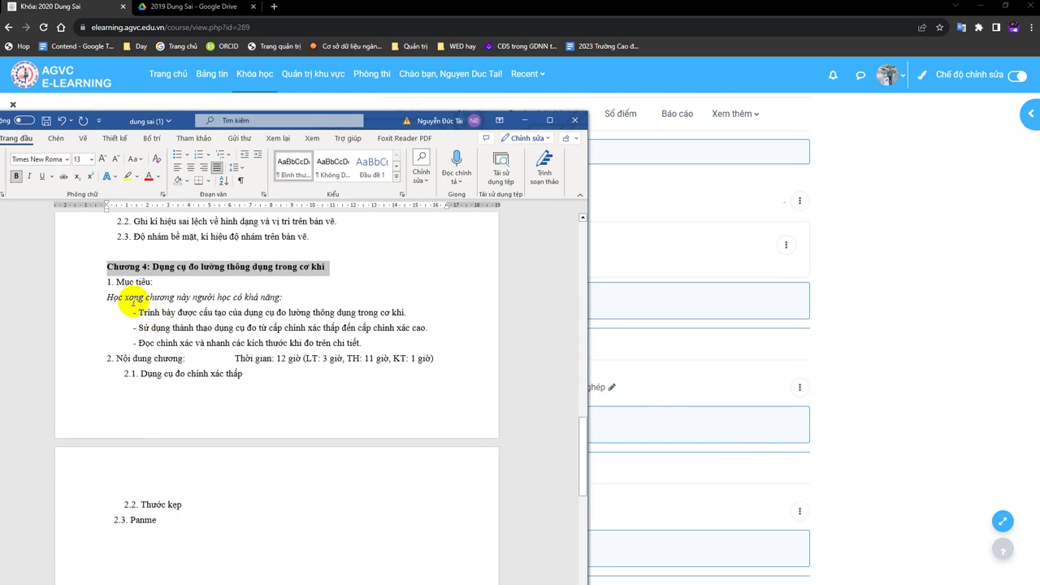
left_click(106, 283)
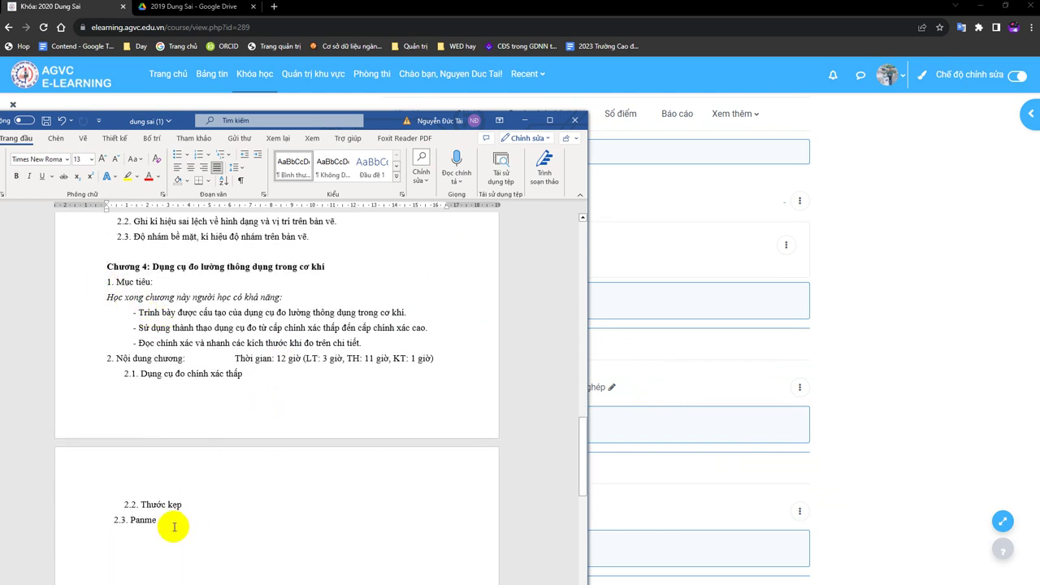
left_click(169, 525, "shift")
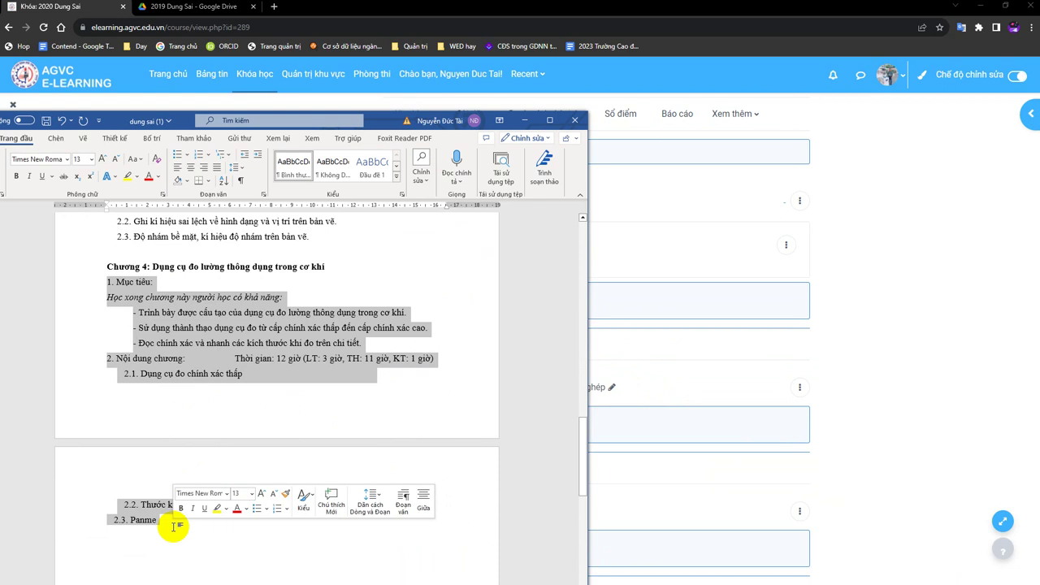
left_click(950, 215)
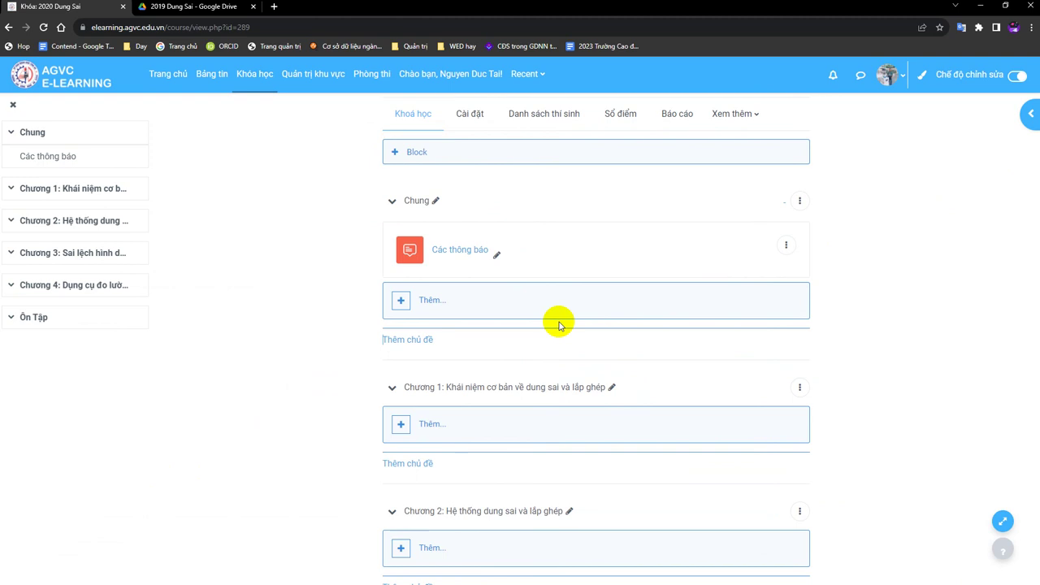
Add a new Page (Trang) to Chương 1 and name it "Nội dung chương 1".
scroll(593, 403, "down", 2)
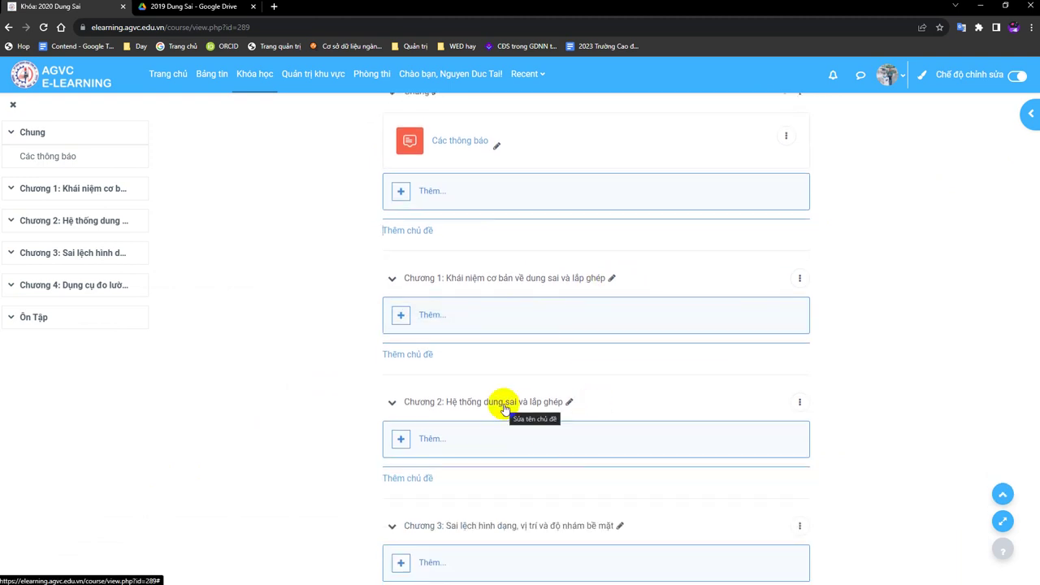
left_click(447, 329)
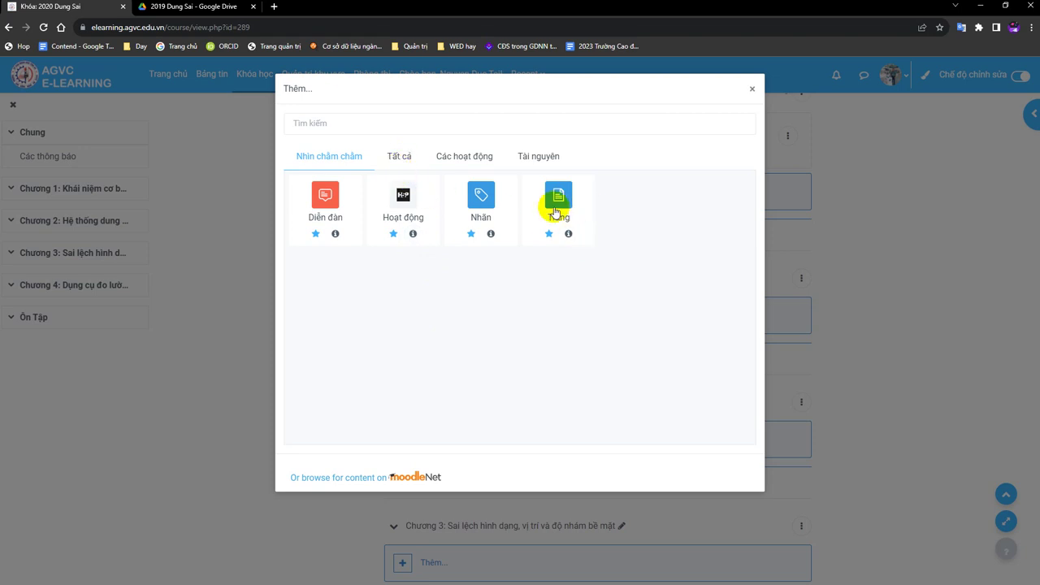
left_click(389, 162)
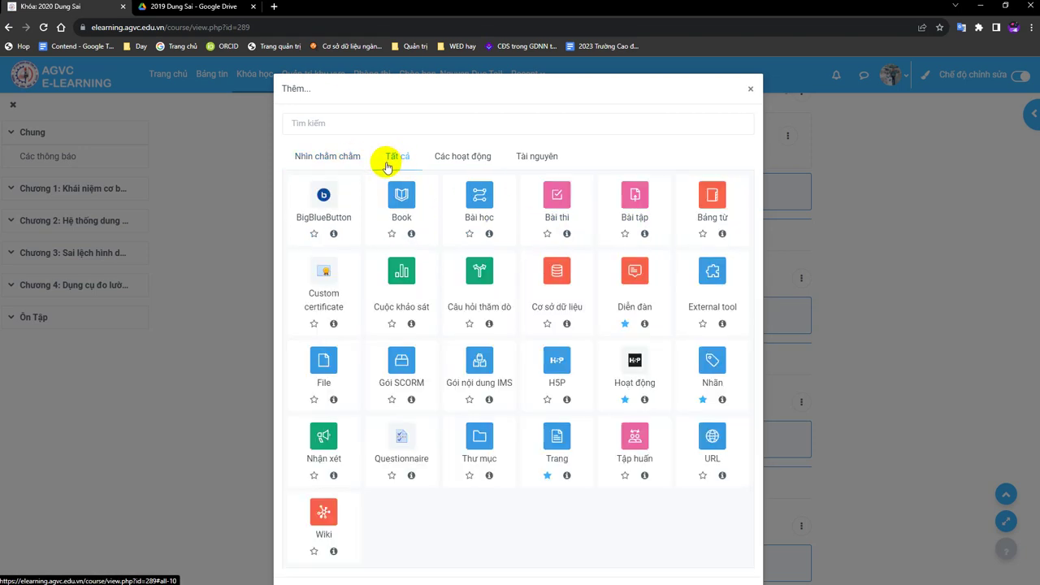
left_click(557, 445)
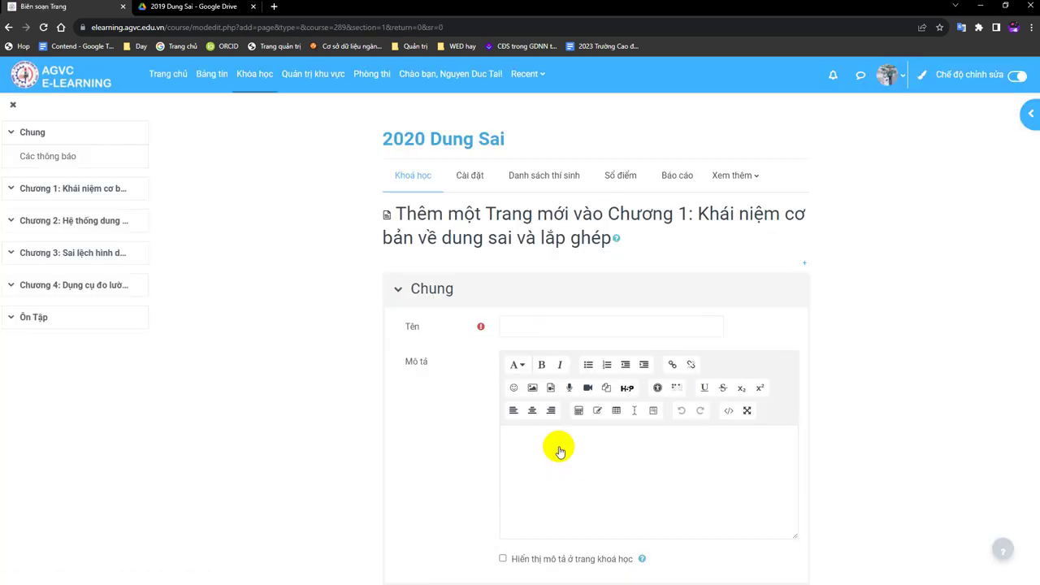
scroll(560, 452, "down", 2)
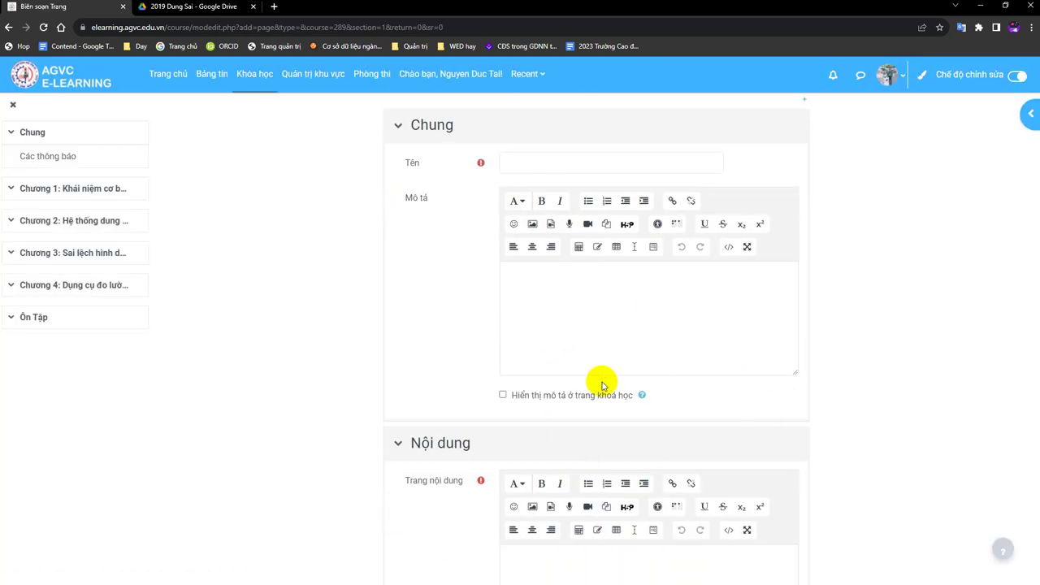
scroll(599, 383, "down", 3)
scroll(602, 384, "up", 4)
left_click(595, 270)
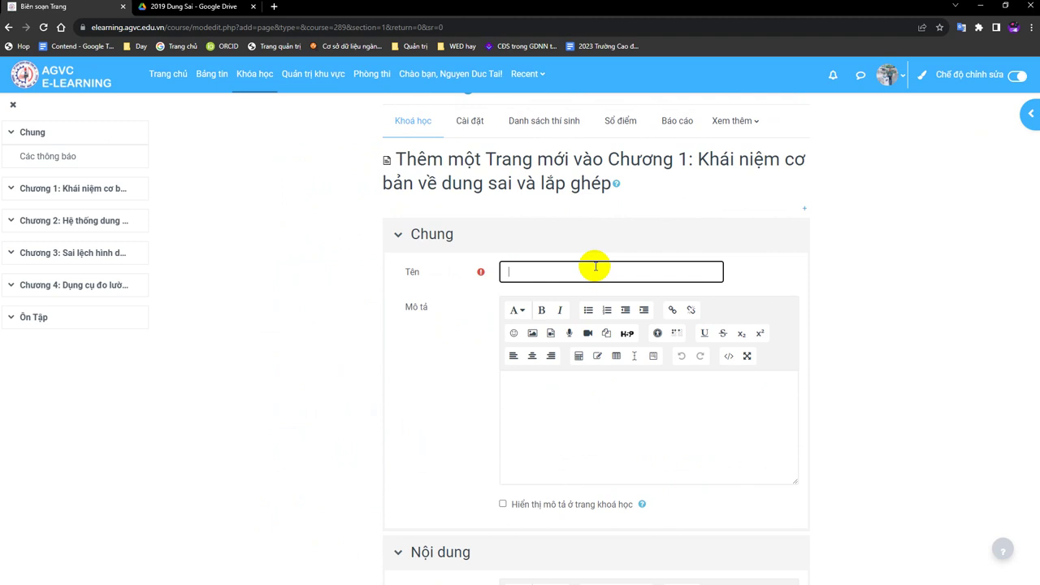
type("Nội dung chương 1")
Copy the highlighted chapter text, "1. Mục tiêu" through "2.3. Panme", from the Word document into the Trang nội dung field.
scroll(626, 408, "down", 5)
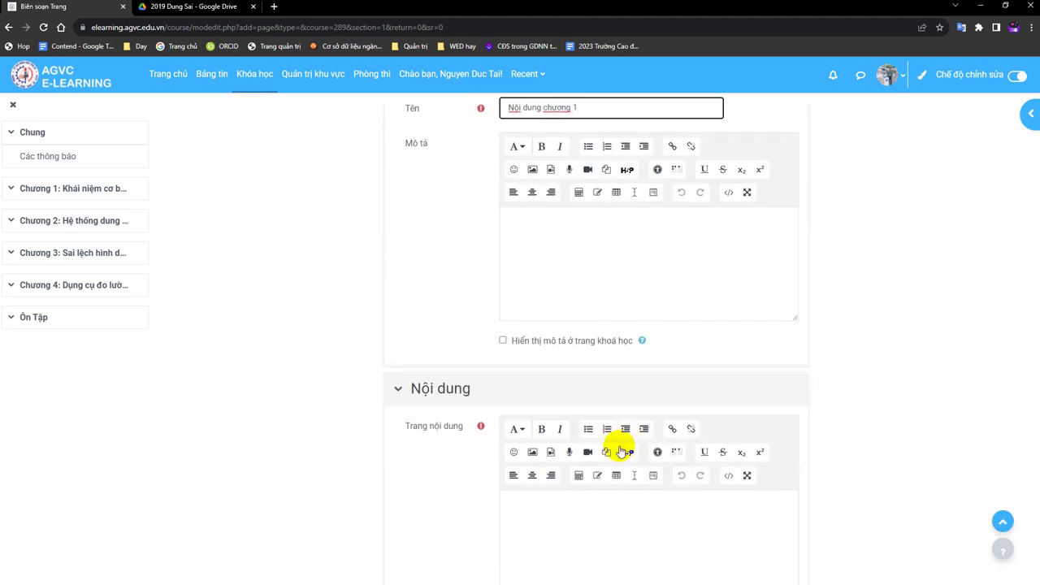
left_click(601, 341)
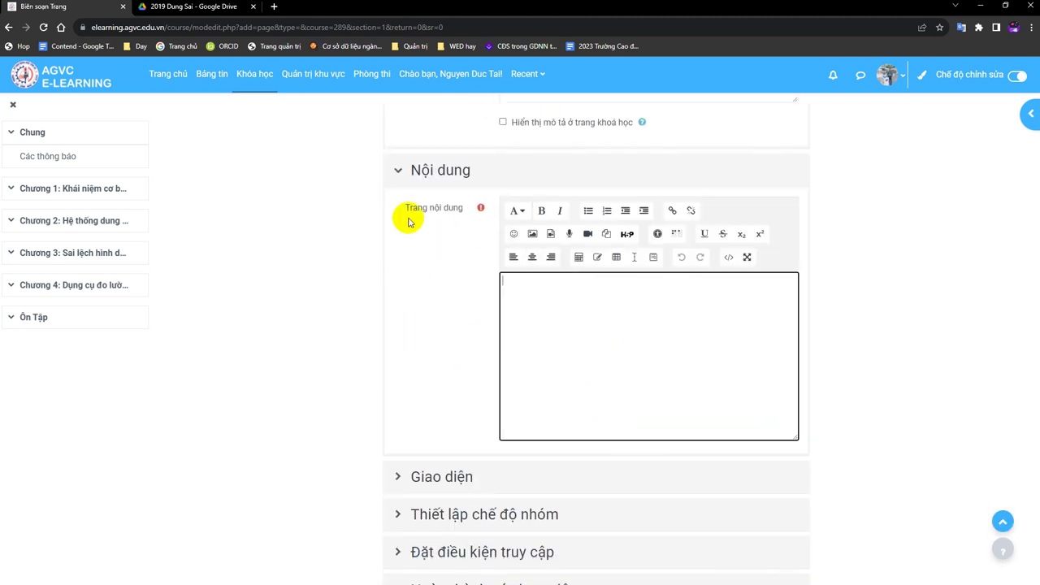
key("alt+Tab")
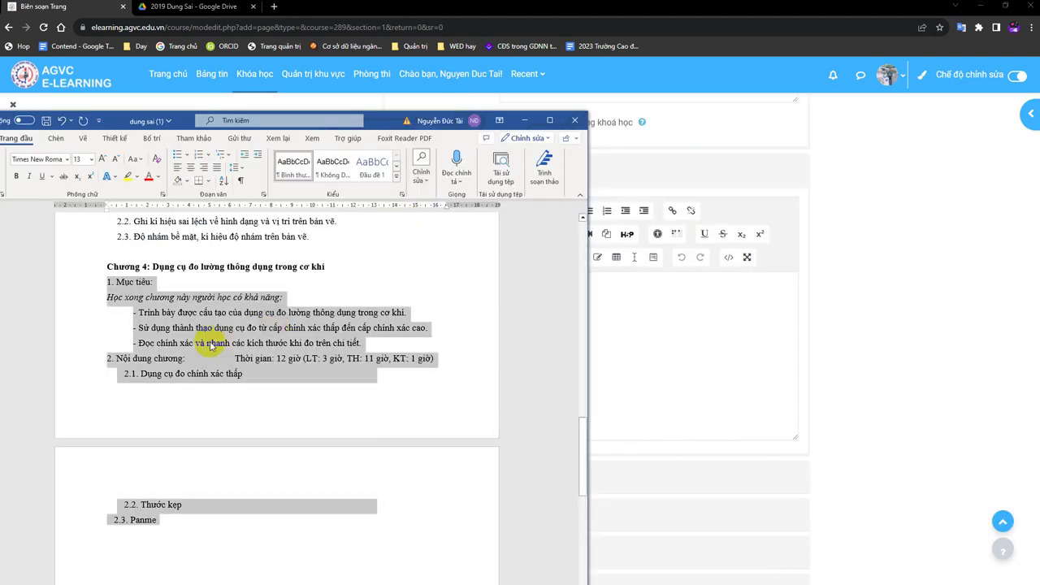
scroll(204, 344, "down", 3)
scroll(202, 343, "up", 1)
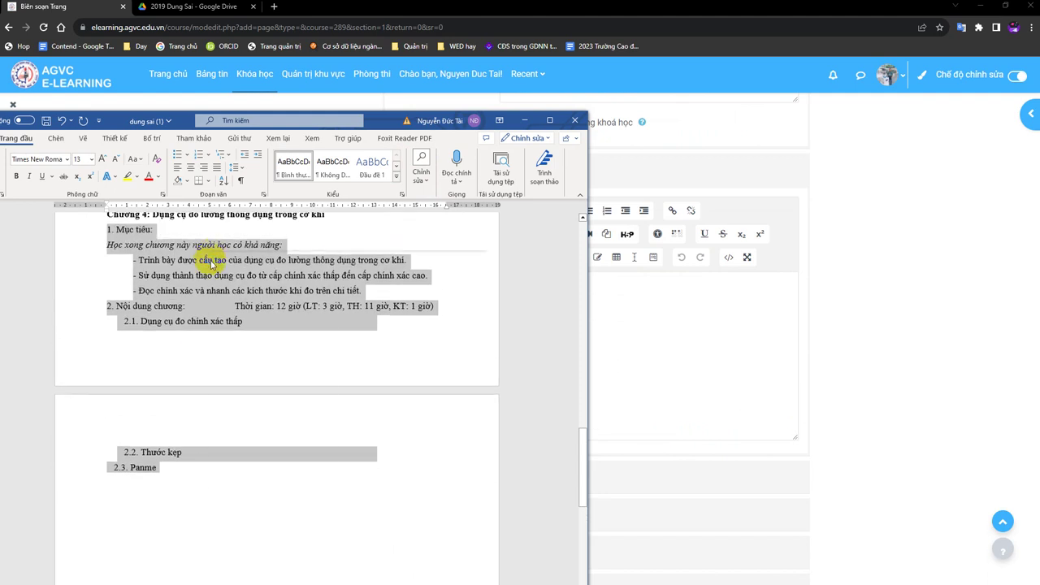
right_click(208, 322)
left_click(236, 318)
left_click(683, 319)
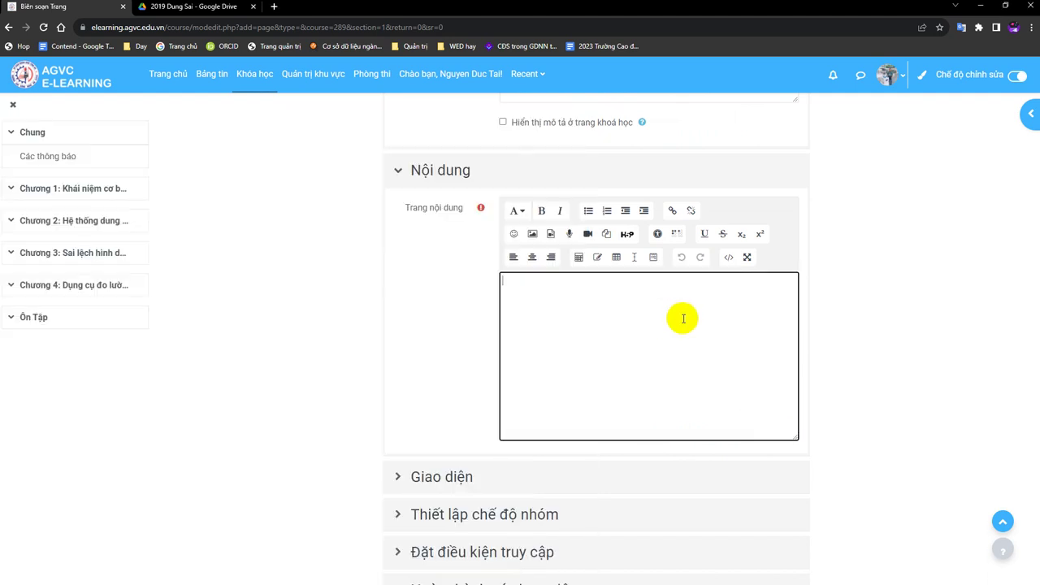
key("ctrl+v")
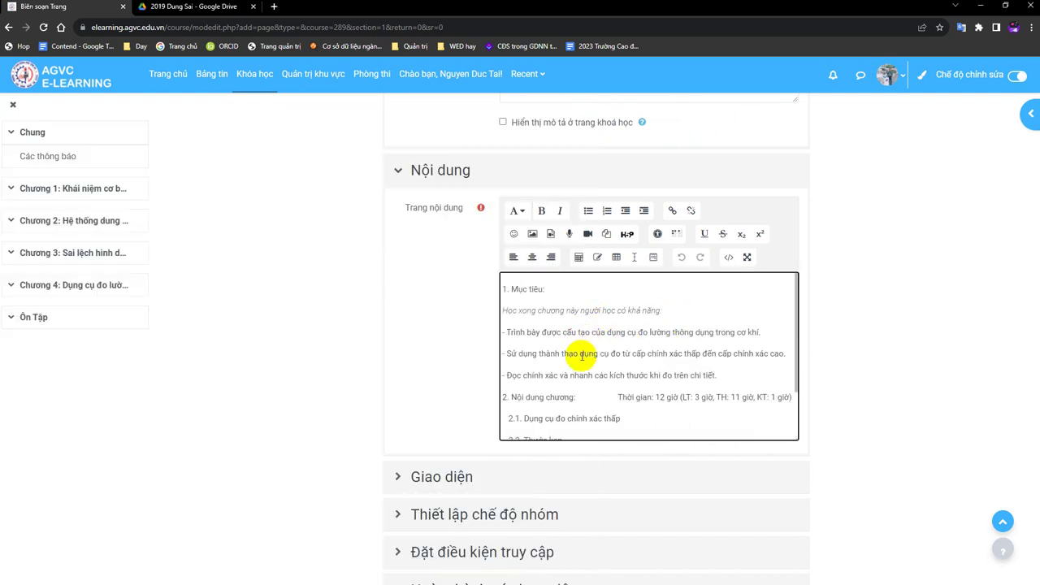
Delete the wide gap between "2. Nội dung chương:" and "Thời gian" in the page content.
scroll(599, 325, "down", 1)
left_click_drag(618, 336, 580, 336)
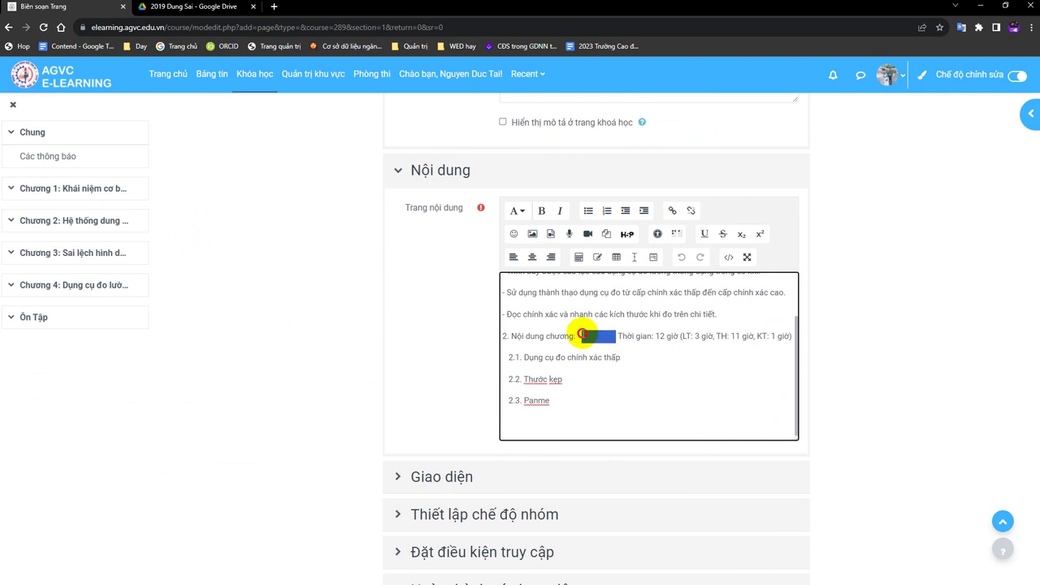
key("BackSpace")
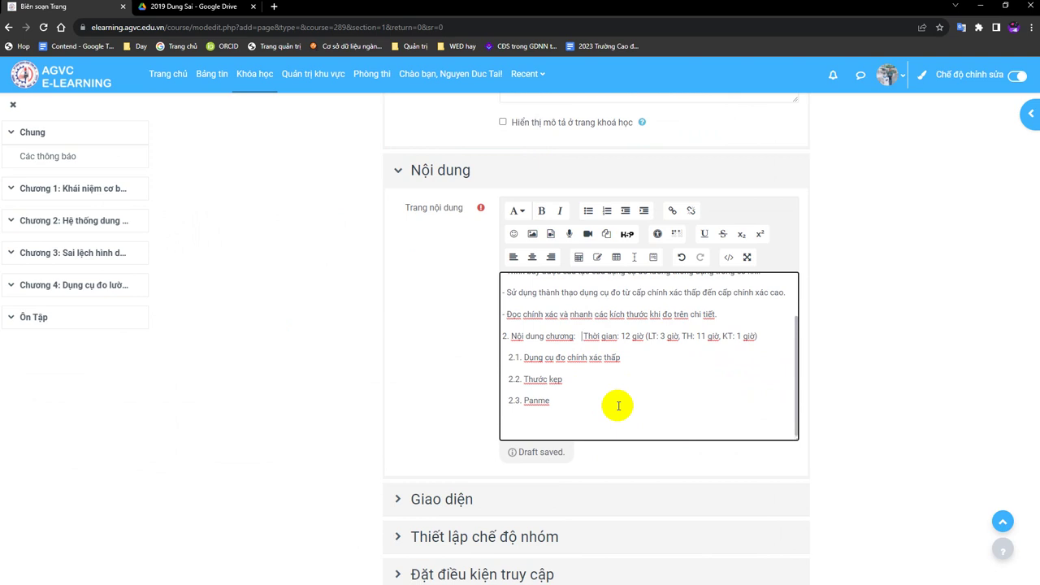
Make the "1. Mục tiêu:" heading and the whole "2. Nội dung chương" line bold.
scroll(619, 406, "up", 1)
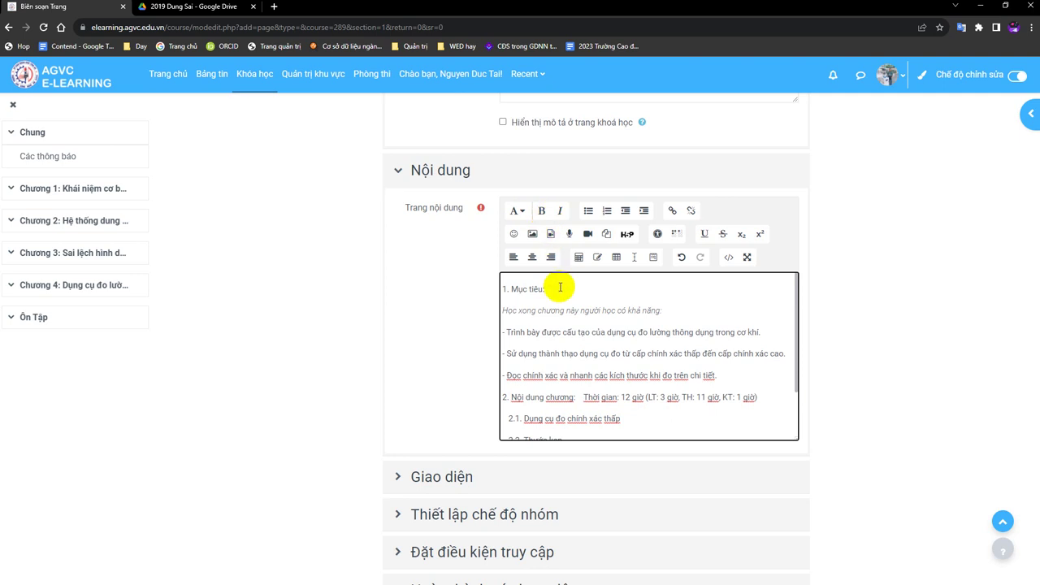
left_click_drag(560, 288, 493, 276)
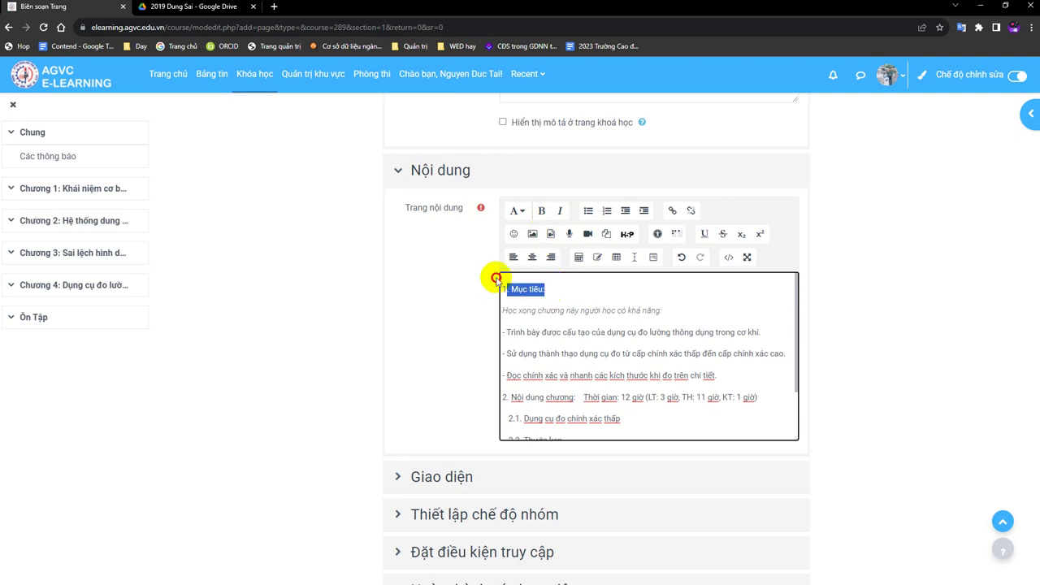
left_click(541, 211)
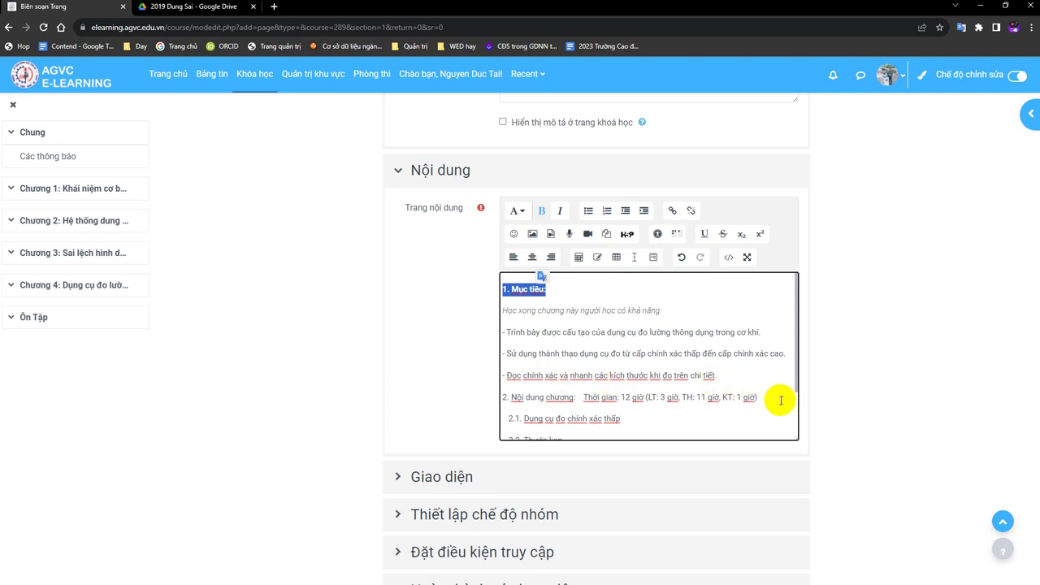
left_click_drag(783, 399, 501, 398)
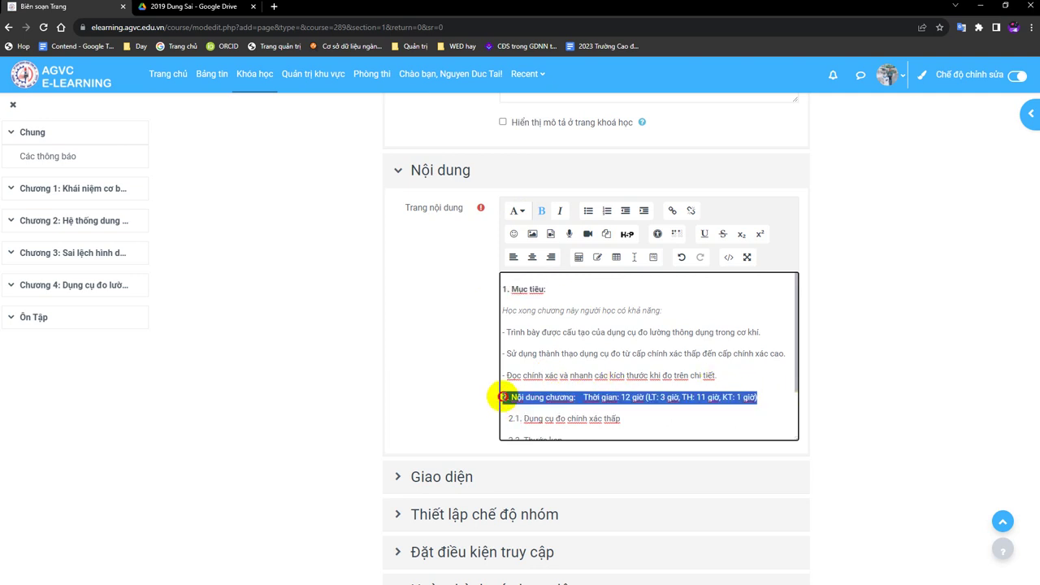
left_click(542, 210)
left_click(572, 363)
Save the Nội dung chương 1 page and display it.
scroll(573, 364, "down", 2)
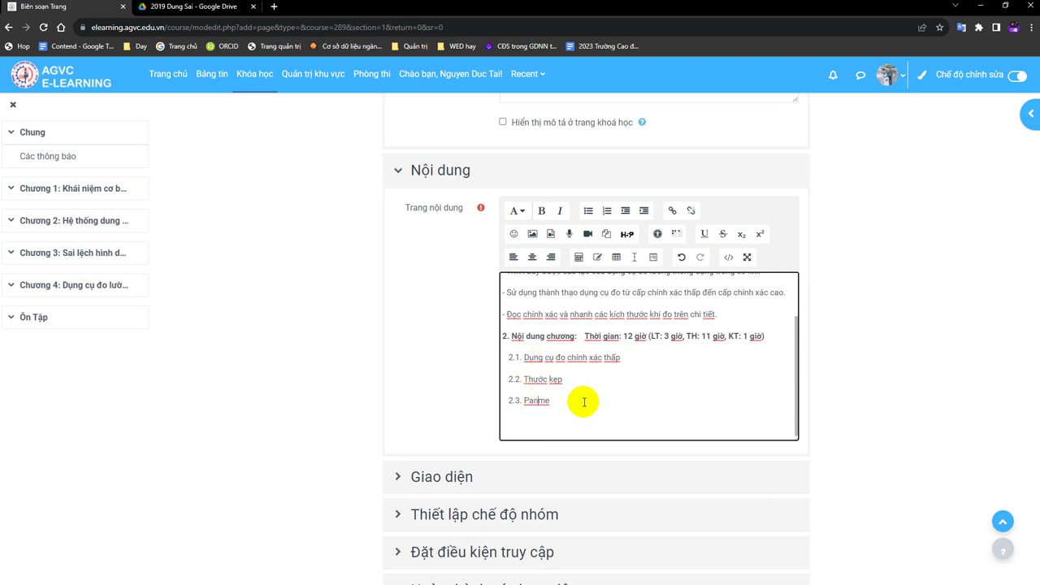
scroll(584, 402, "down", 4)
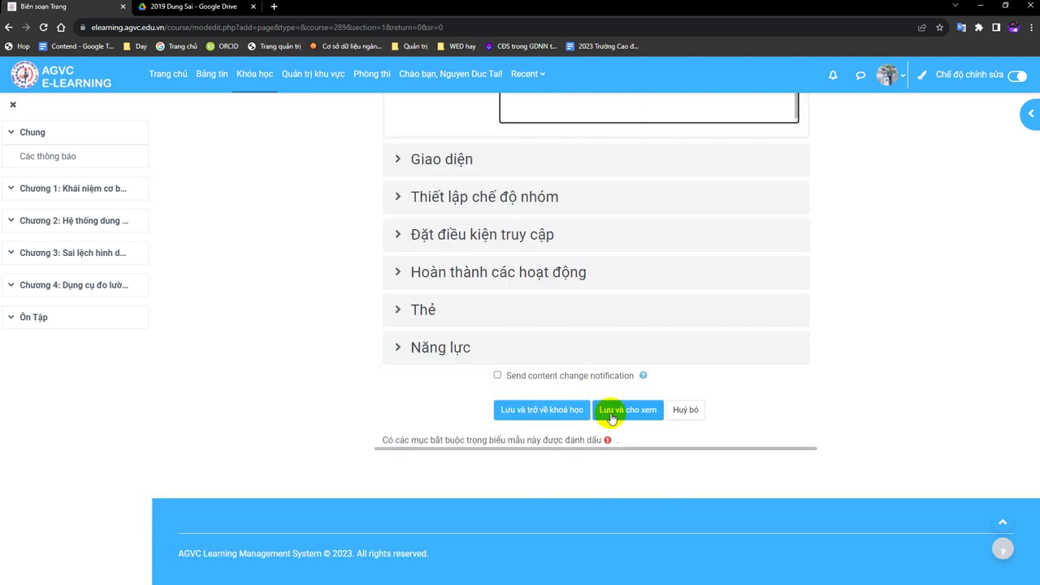
left_click(618, 409)
scroll(502, 414, "down", 1)
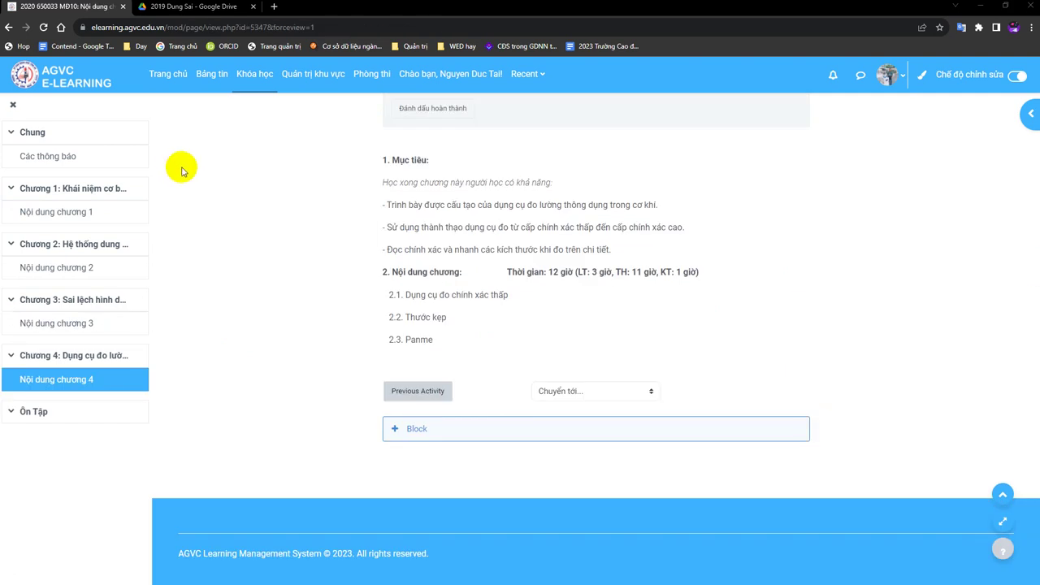
Return from Nội dung chương 4 to the course page and review the content pages listed under each chapter.
scroll(464, 274, "up", 3)
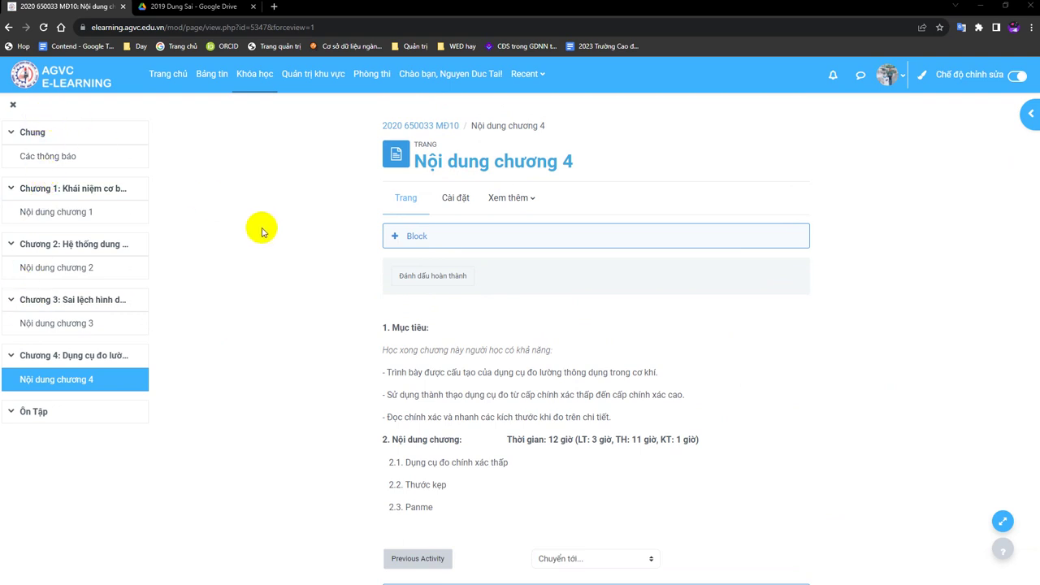
left_click(431, 126)
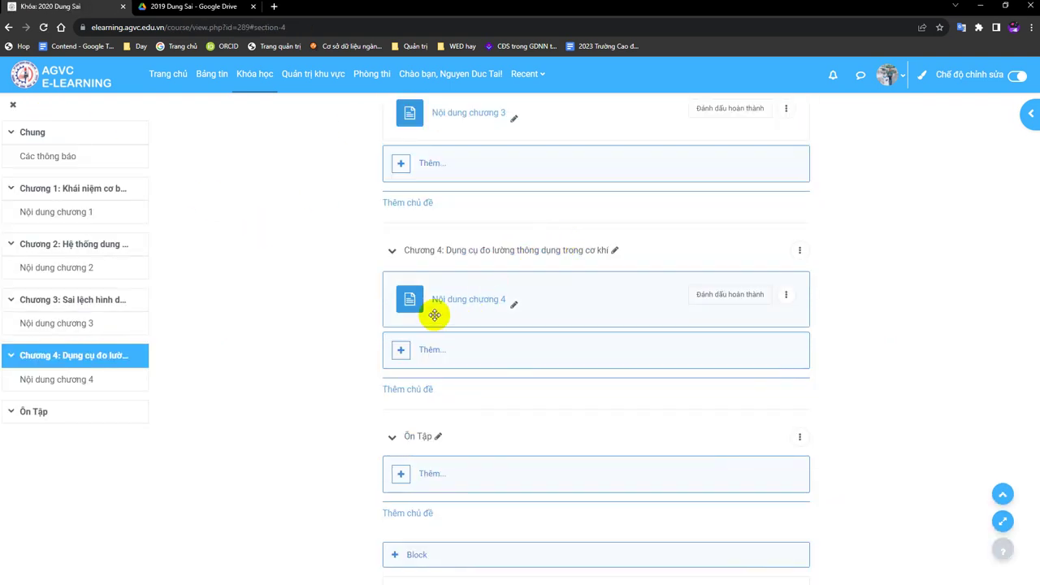
scroll(429, 314, "up", 5)
scroll(418, 329, "up", 3)
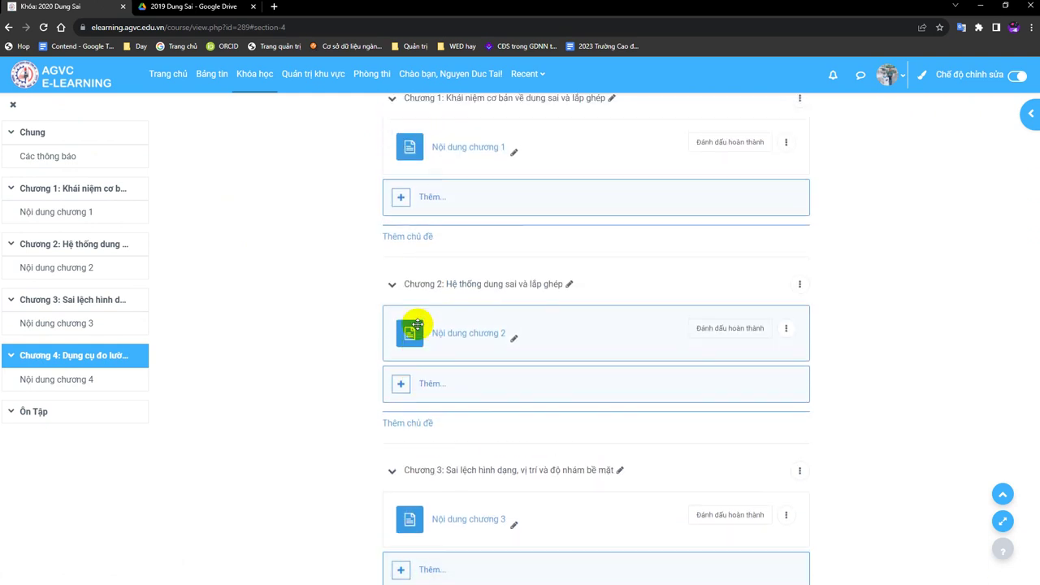
scroll(418, 329, "up", 2)
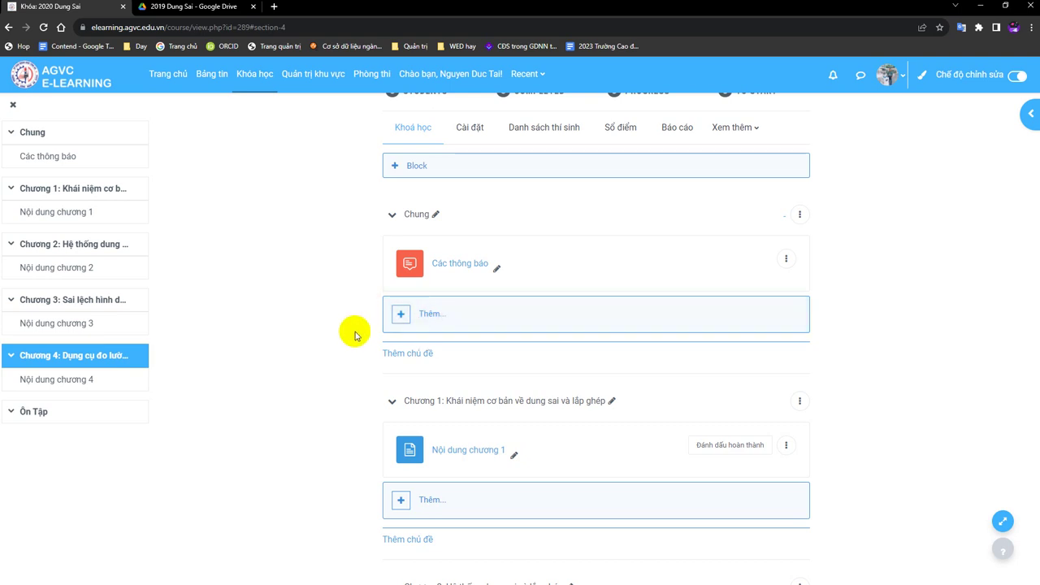
scroll(348, 390, "up", 2)
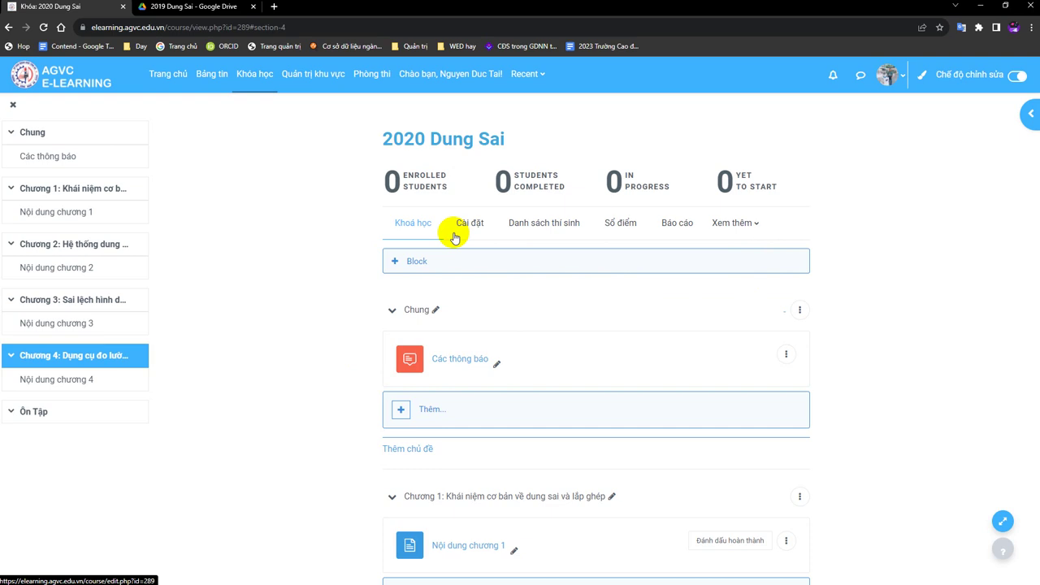
Open the course's participant list and switch it to group management (Nhóm).
left_click(543, 232)
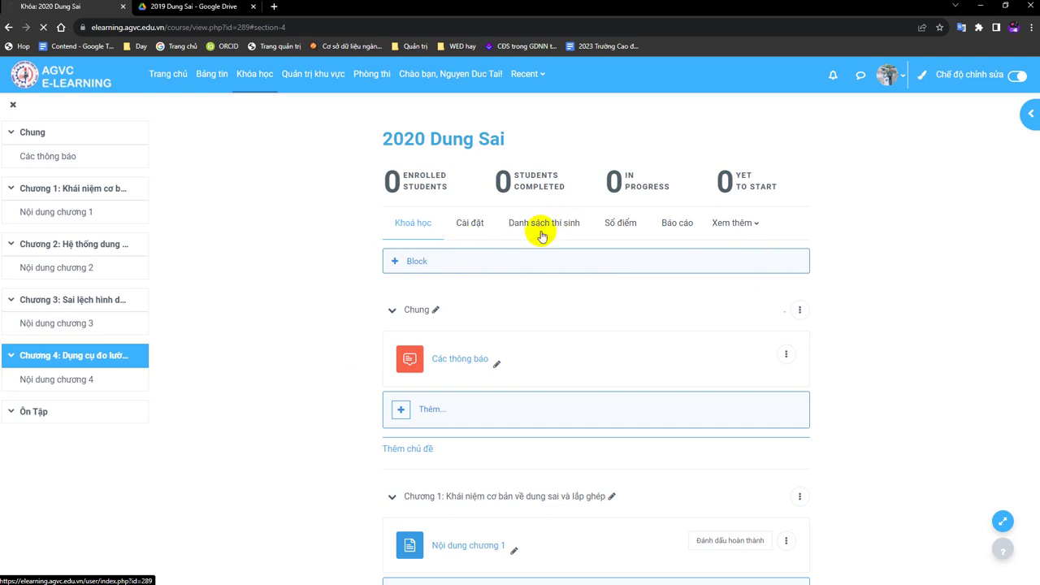
left_click(244, 250)
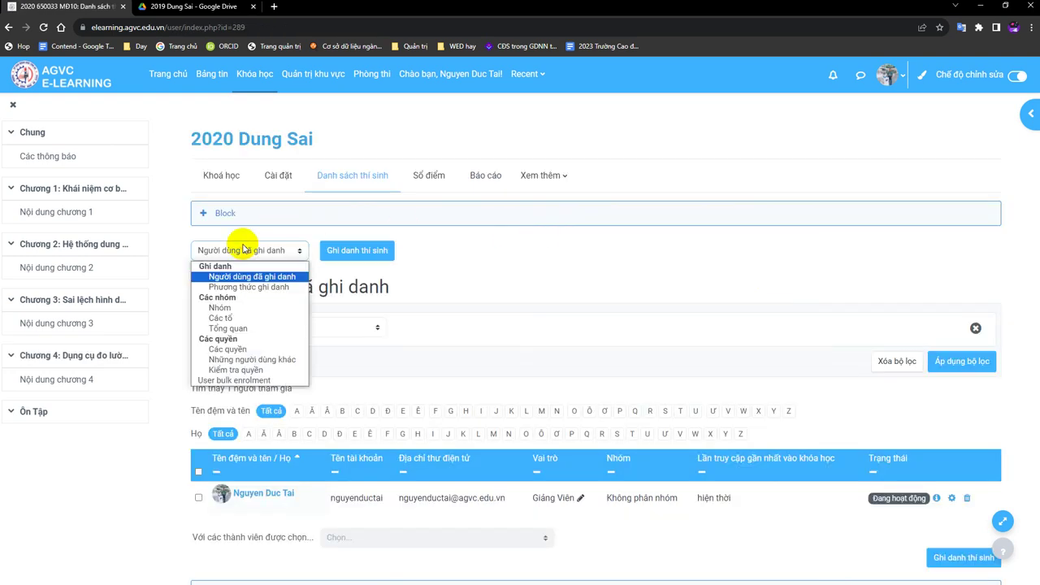
left_click(234, 309)
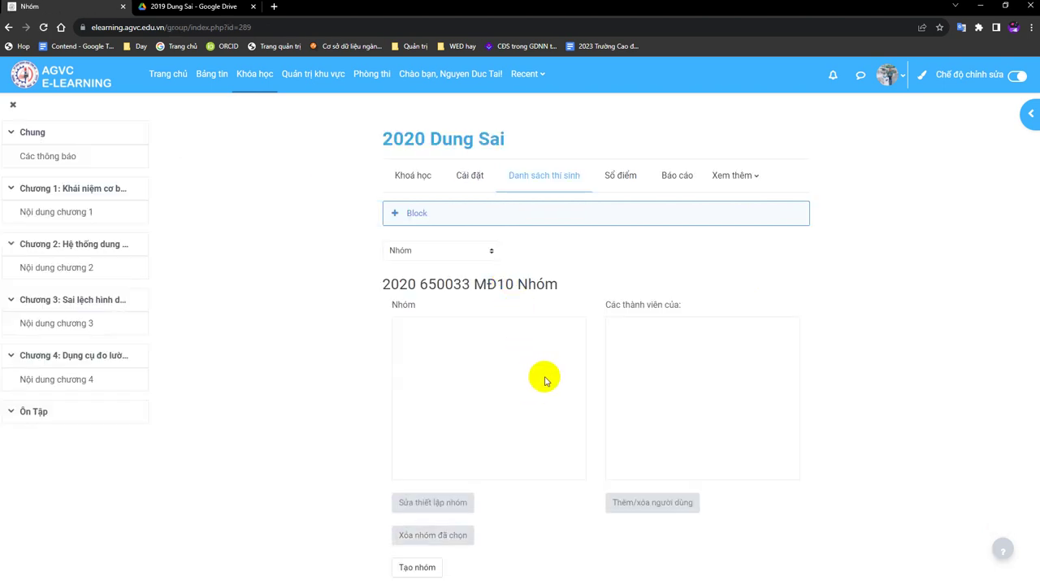
scroll(543, 378, "down", 3)
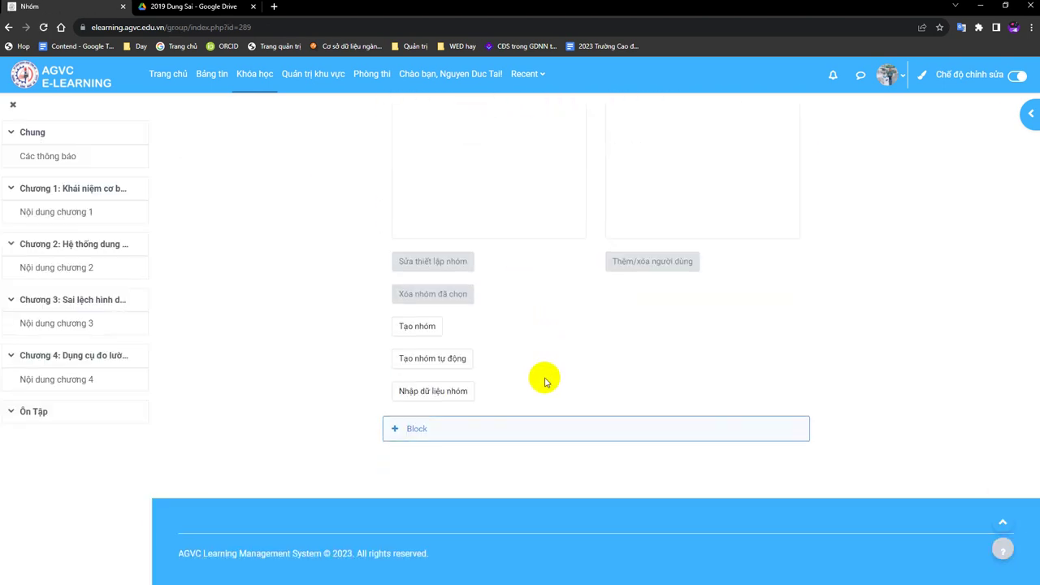
scroll(545, 380, "up", 1)
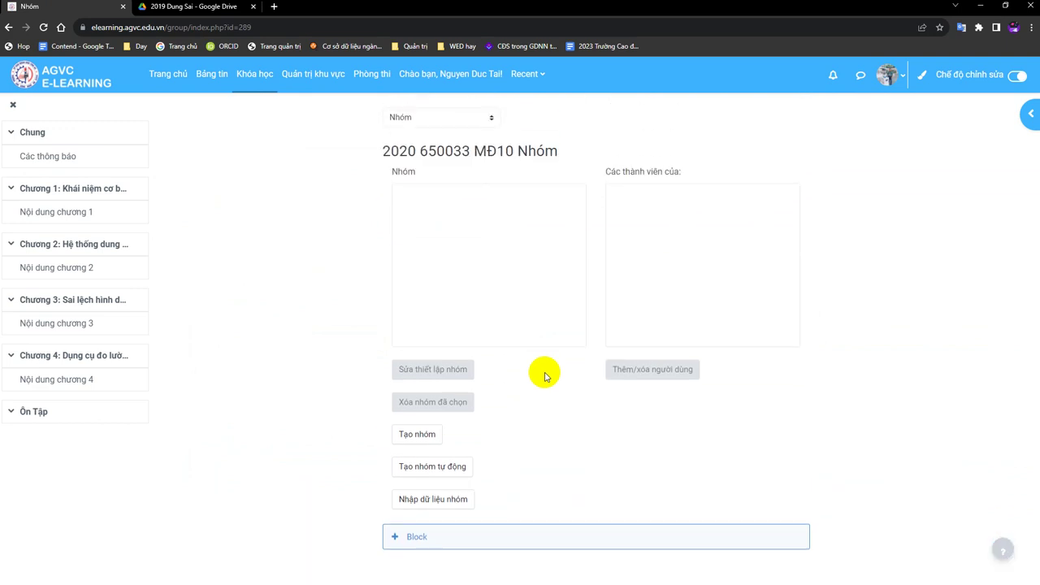
Create a new course group named "T22 CĐT1" and save it.
left_click(412, 437)
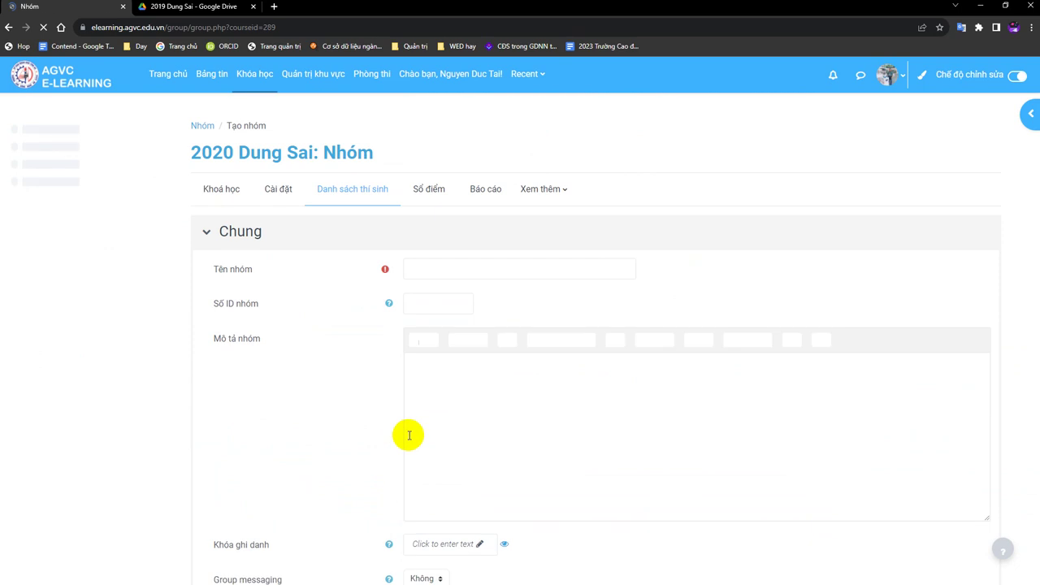
left_click(452, 268)
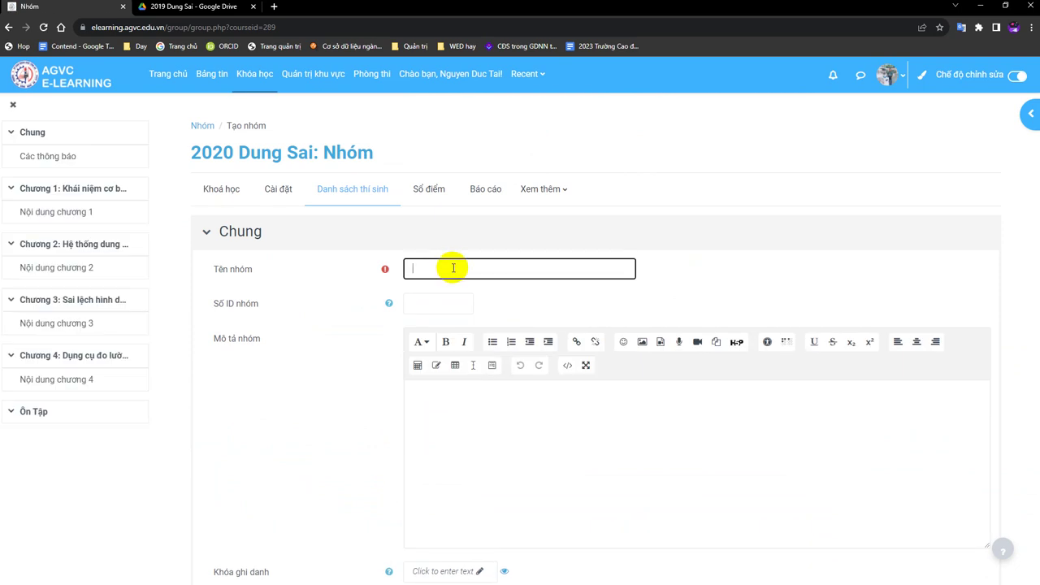
type("t")
type("T")
type("22 CĐT")
type("1")
key("ctrl+a")
left_click(353, 440)
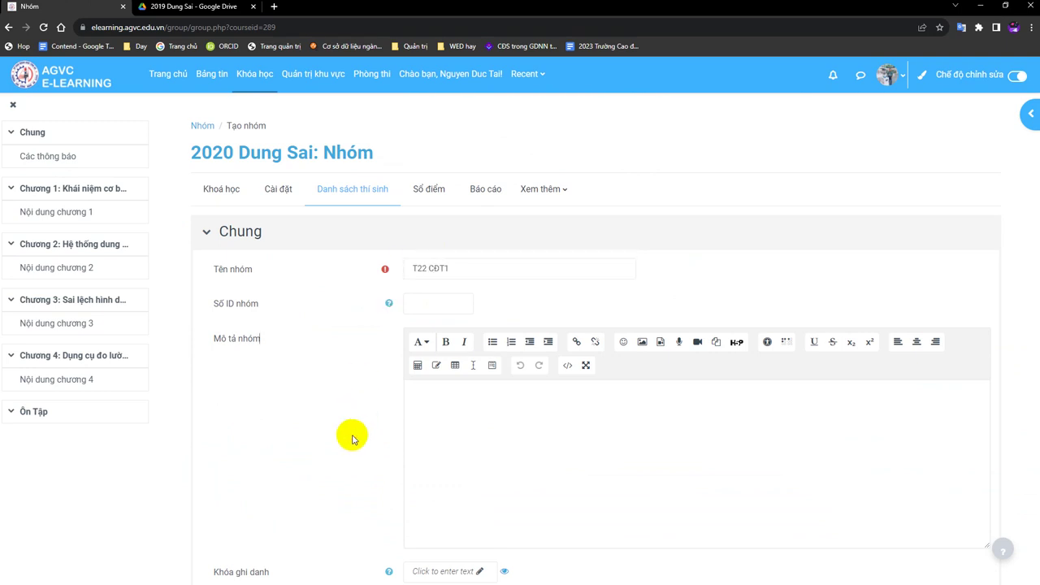
scroll(353, 440, "down", 3)
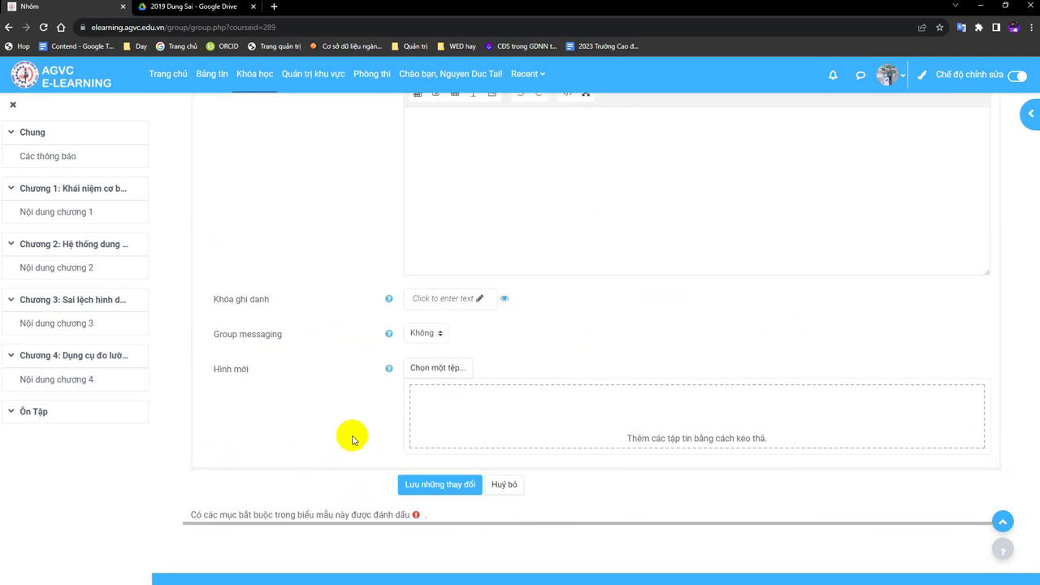
left_click(432, 486)
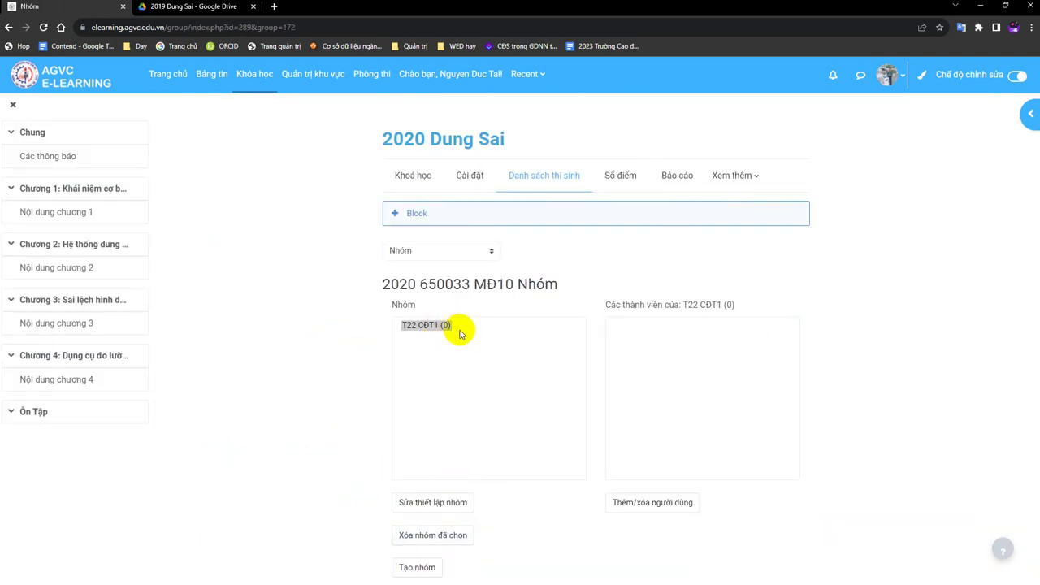
Create a second course group named "T23 CĐT1" and save it.
scroll(460, 333, "down", 2)
left_click(429, 404)
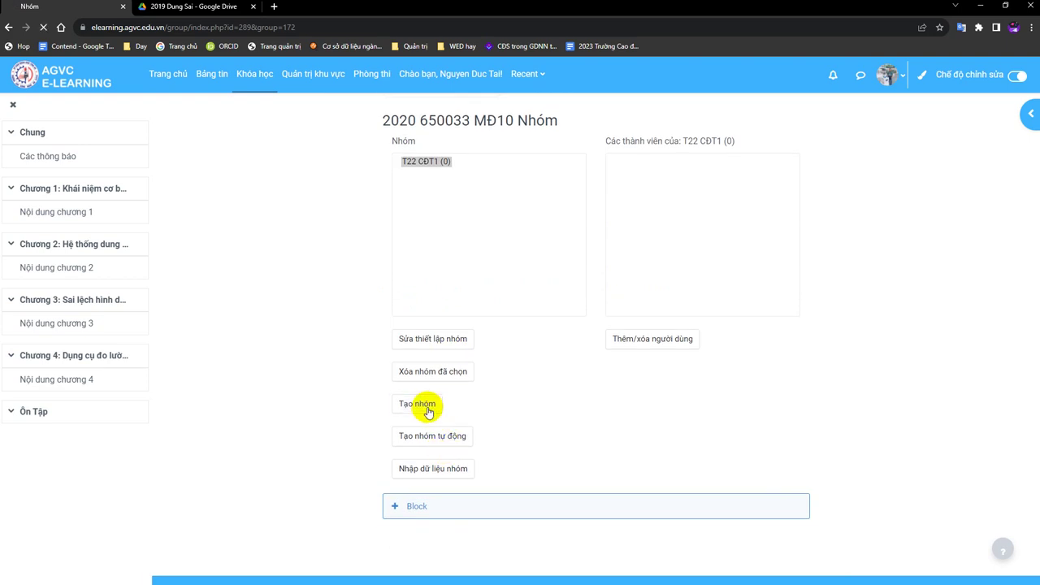
left_click(468, 275)
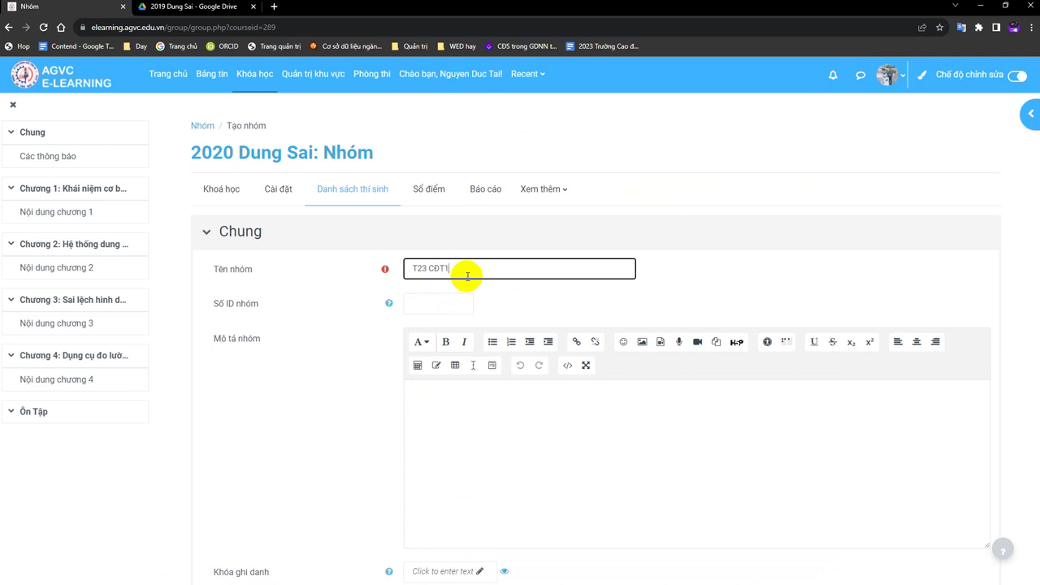
scroll(569, 468, "down", 5)
left_click(475, 412)
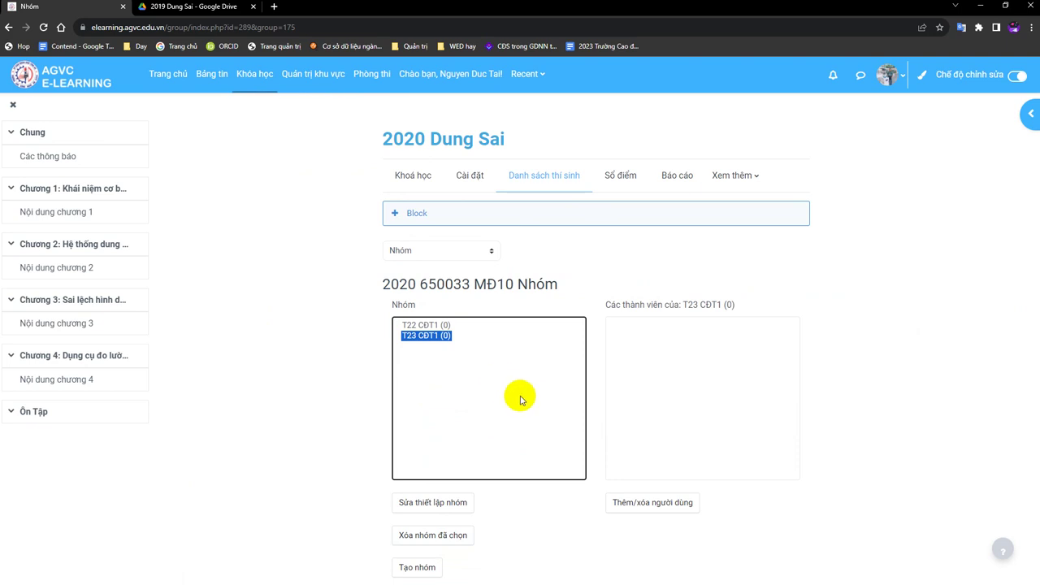
Return to the course page and delete the Các thông báo forum from the Chung section.
left_click(417, 181)
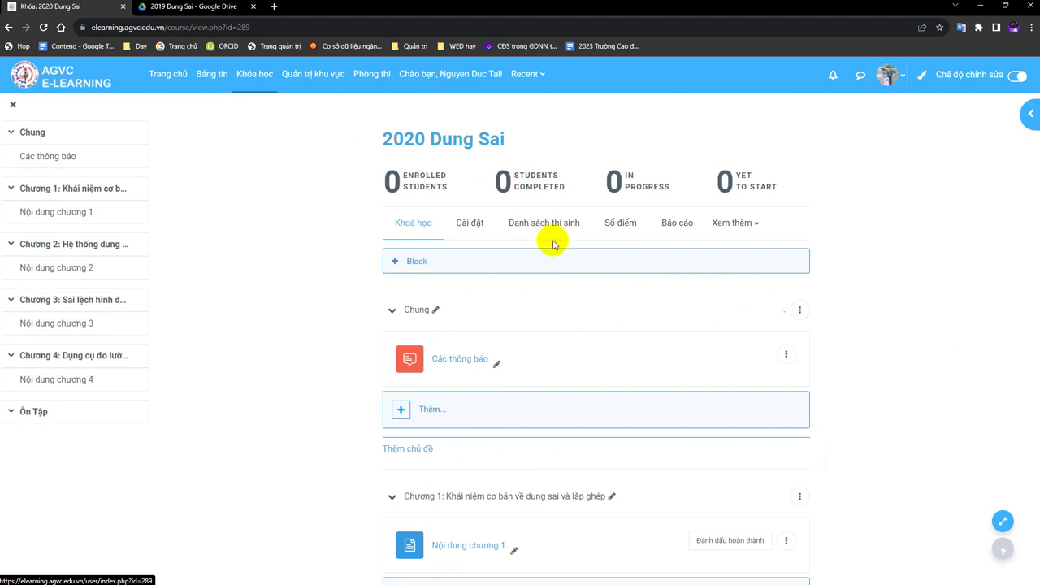
scroll(541, 278, "down", 3)
scroll(539, 278, "up", 2)
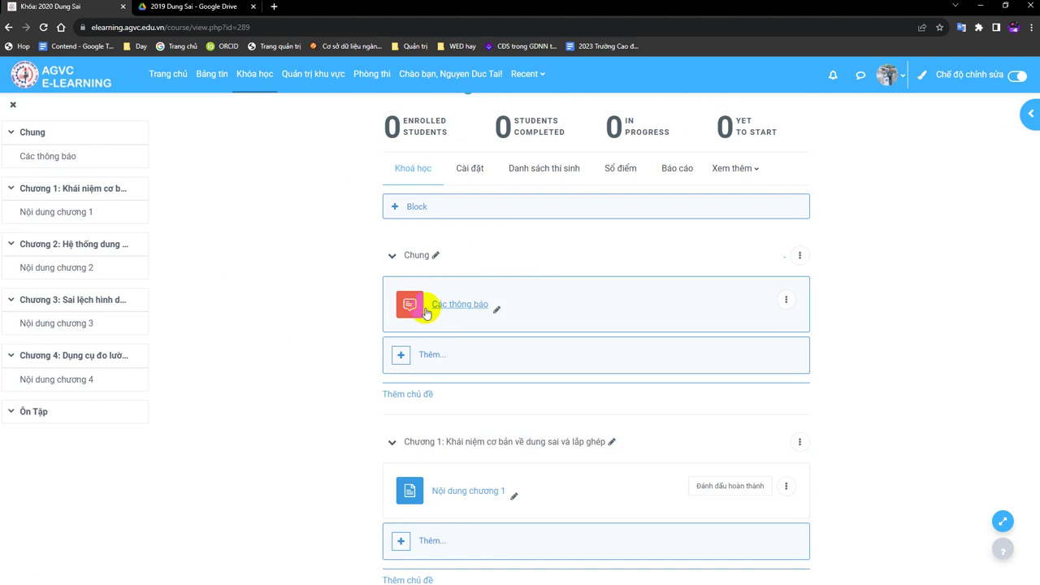
left_click(786, 299)
left_click(708, 430)
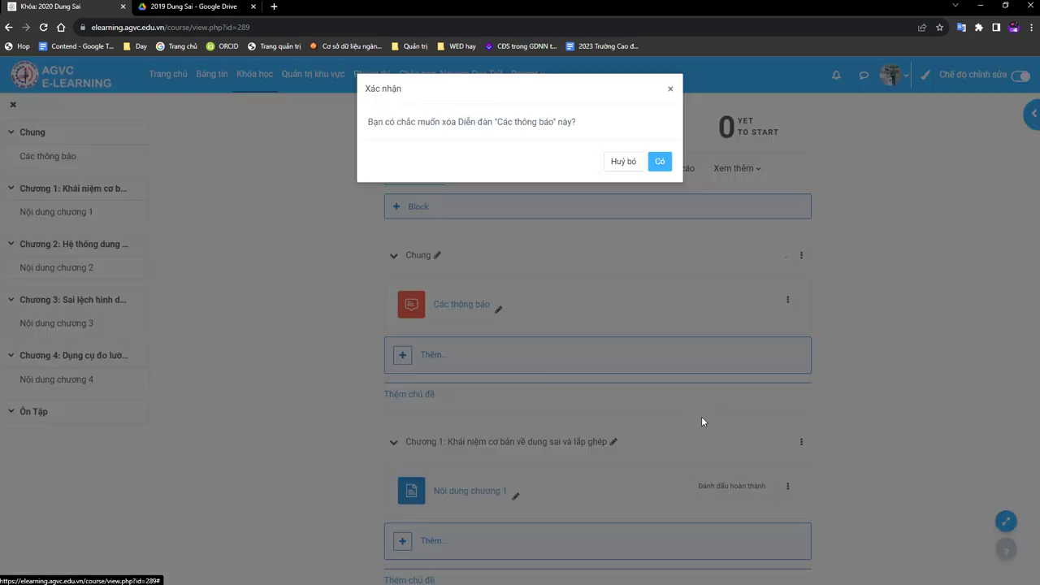
left_click(663, 161)
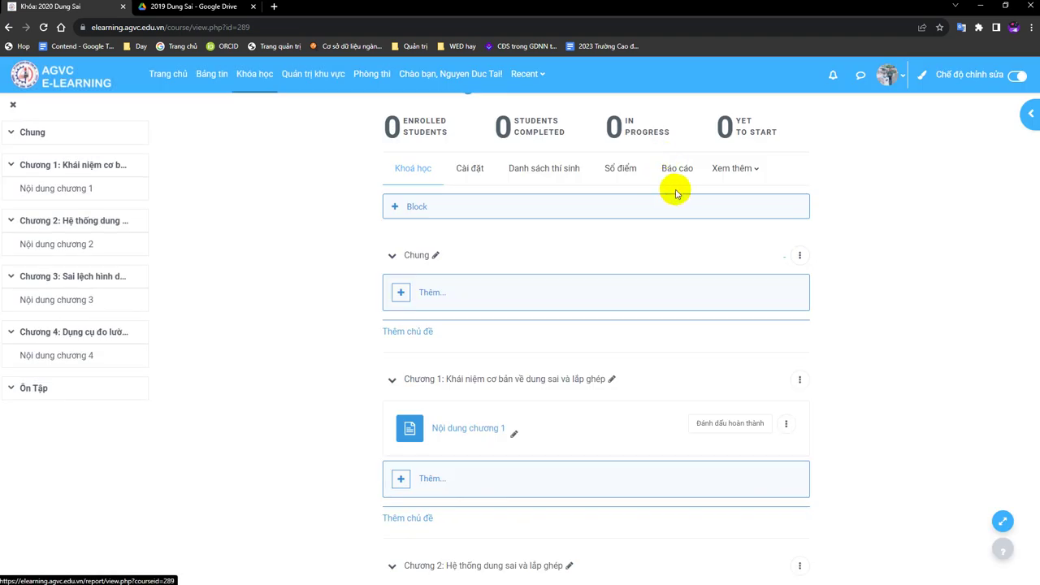
Add a forum (Diễn đàn) named "Các thông báo" to the Chung section, then save and display it.
left_click(517, 284)
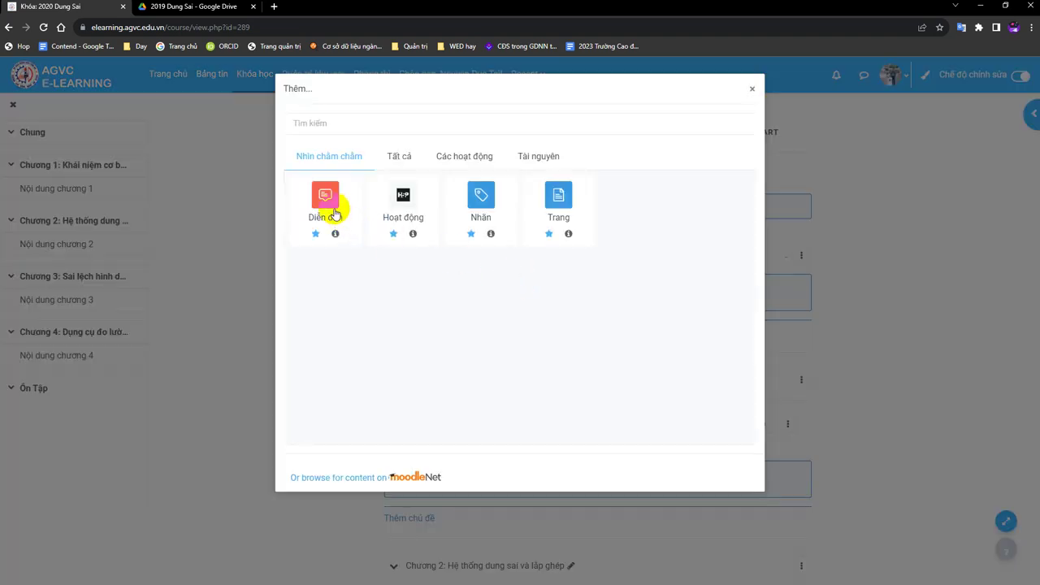
left_click(333, 213)
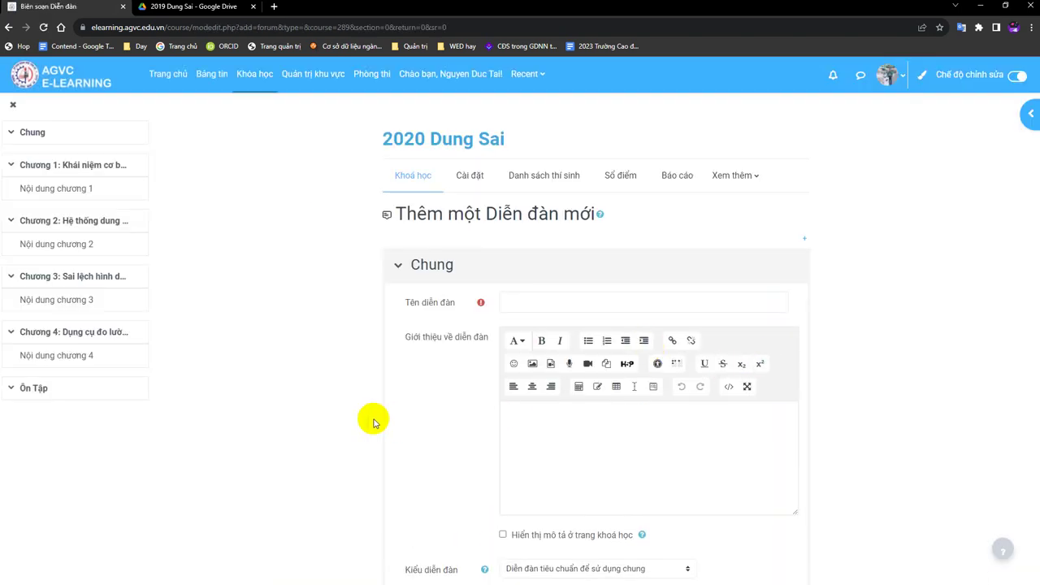
left_click(578, 300)
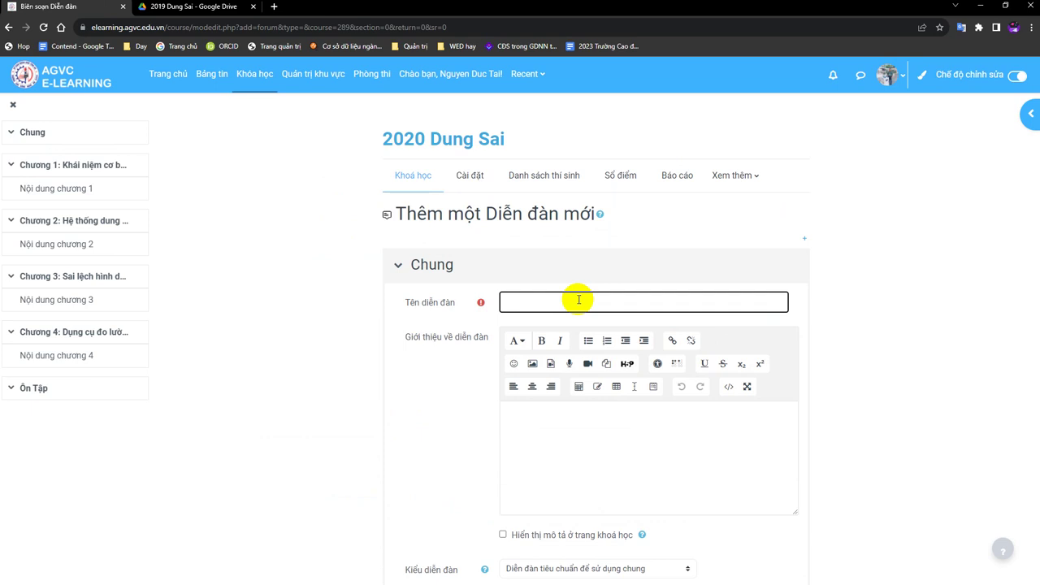
type("các thông báo")
scroll(582, 357, "down", 6)
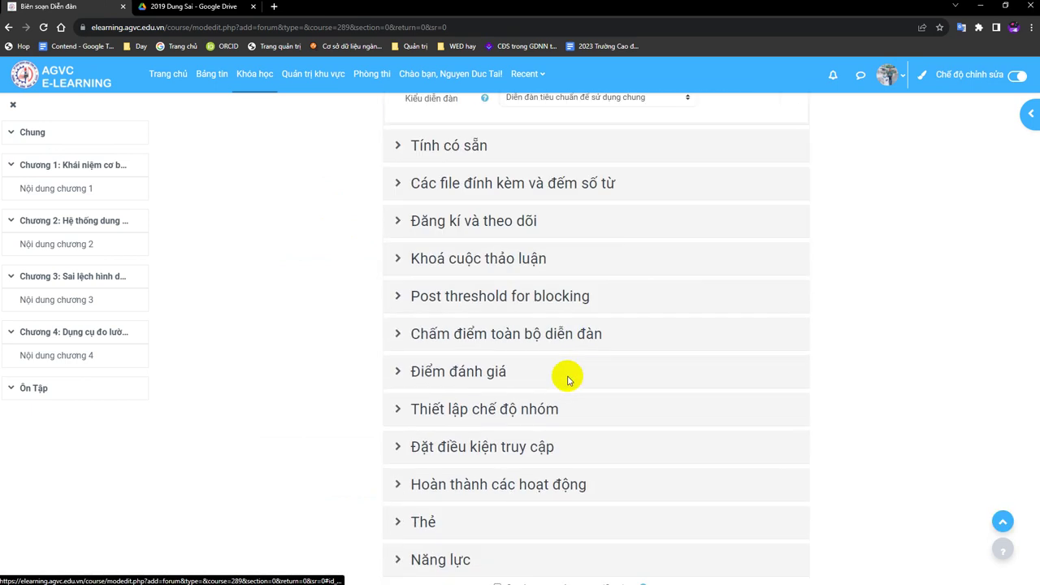
scroll(566, 377, "down", 2)
scroll(537, 341, "up", 2)
scroll(585, 426, "down", 3)
left_click(612, 410)
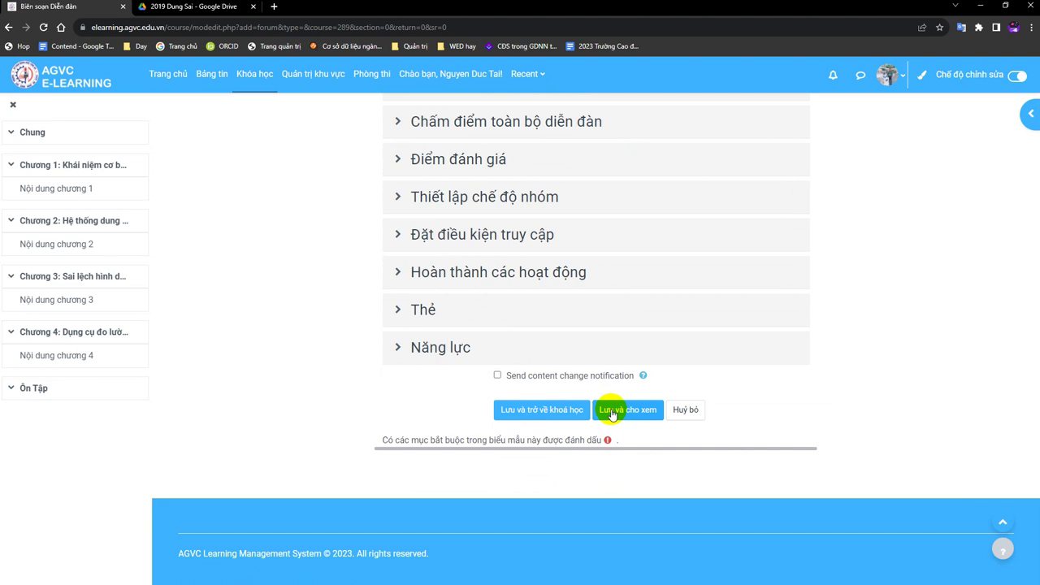
left_click(612, 412)
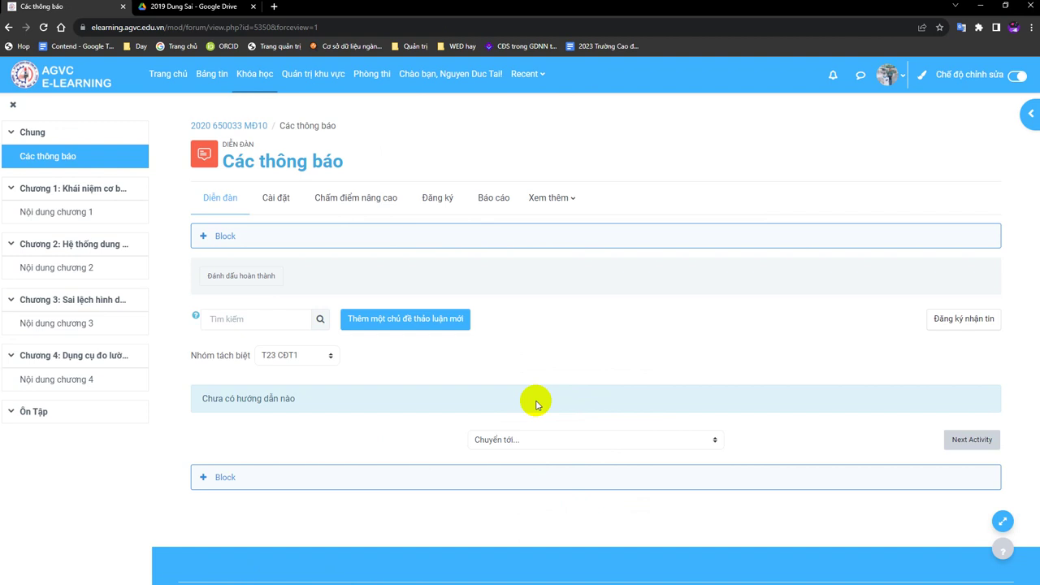
Switch the forum's separate-group view between T22 CĐT1 and Tất cả thành viên, ending on T22 CĐT1.
scroll(537, 404, "down", 2)
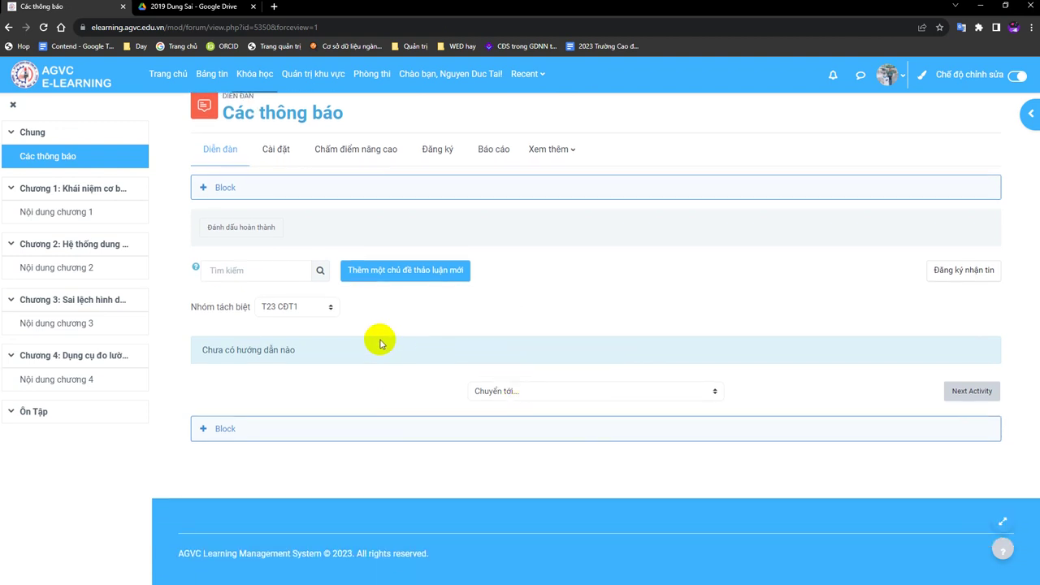
left_click(284, 307)
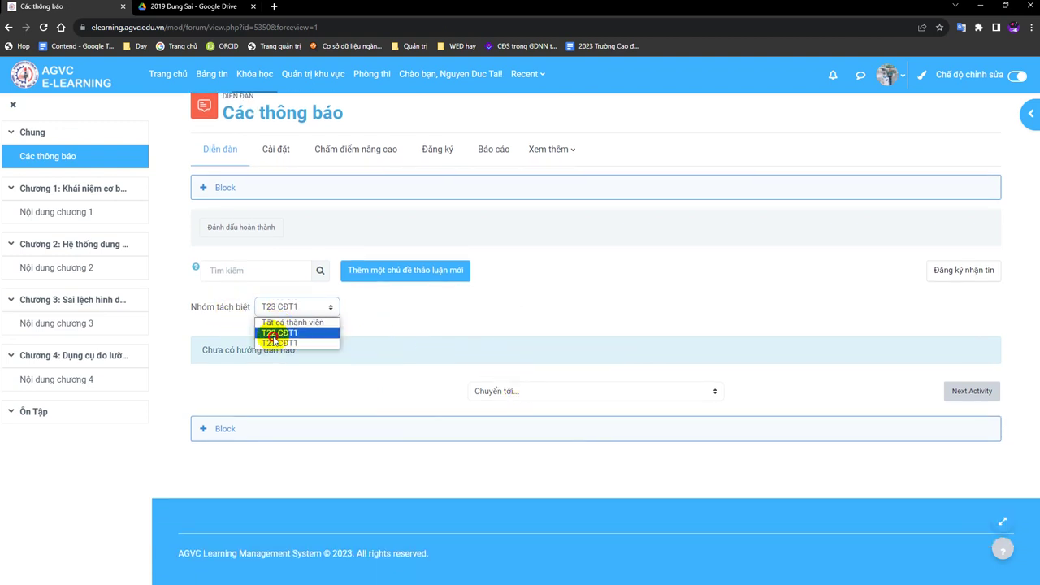
left_click(277, 334)
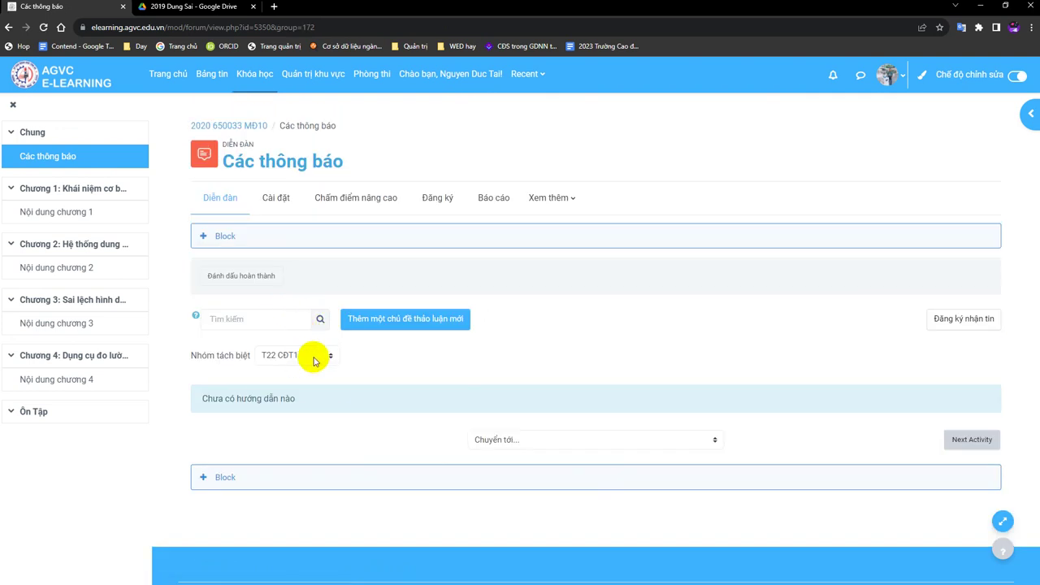
left_click(315, 361)
left_click(267, 369)
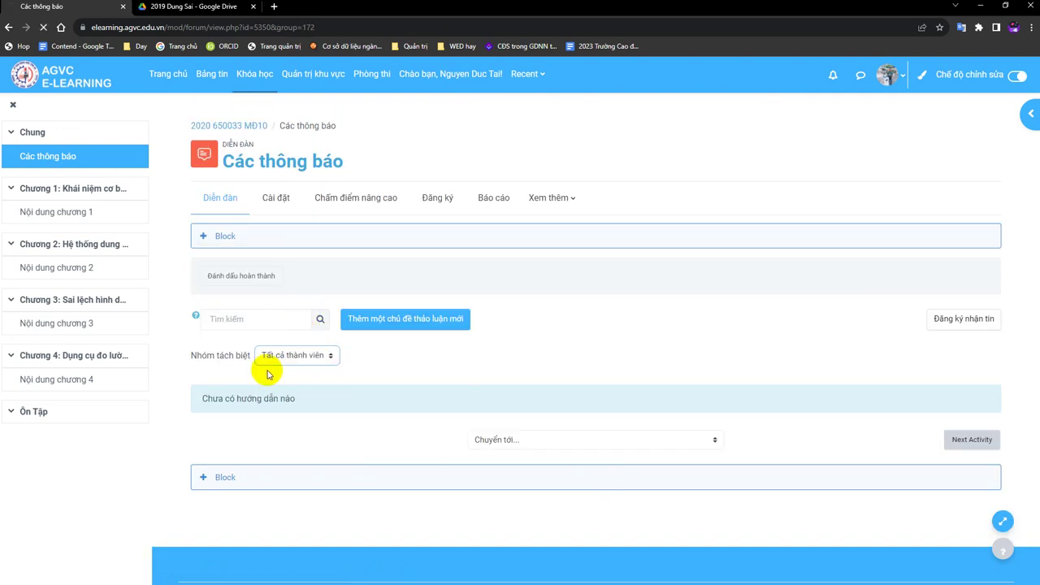
left_click(273, 355)
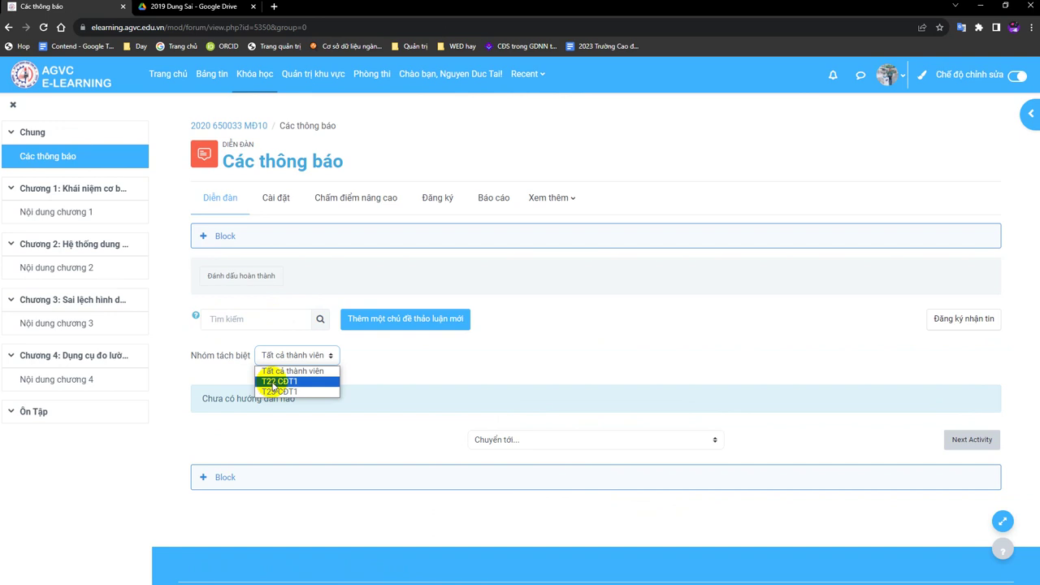
left_click(276, 382)
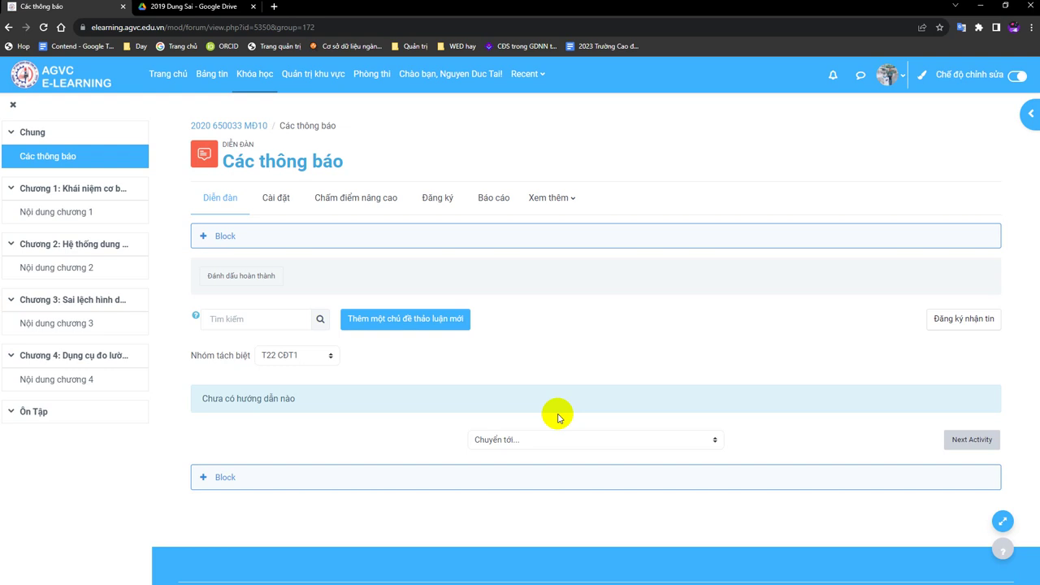
Start a new discussion topic for the T22 CĐT1 group with the title "T22 Đường link vào lớp học".
left_click(439, 320)
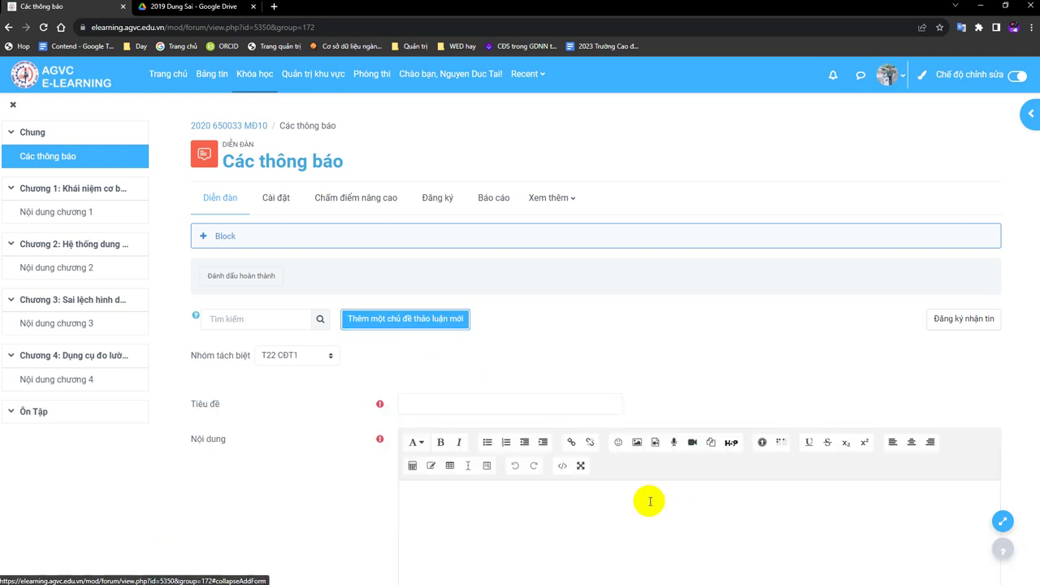
scroll(626, 479, "down", 2)
left_click(542, 239)
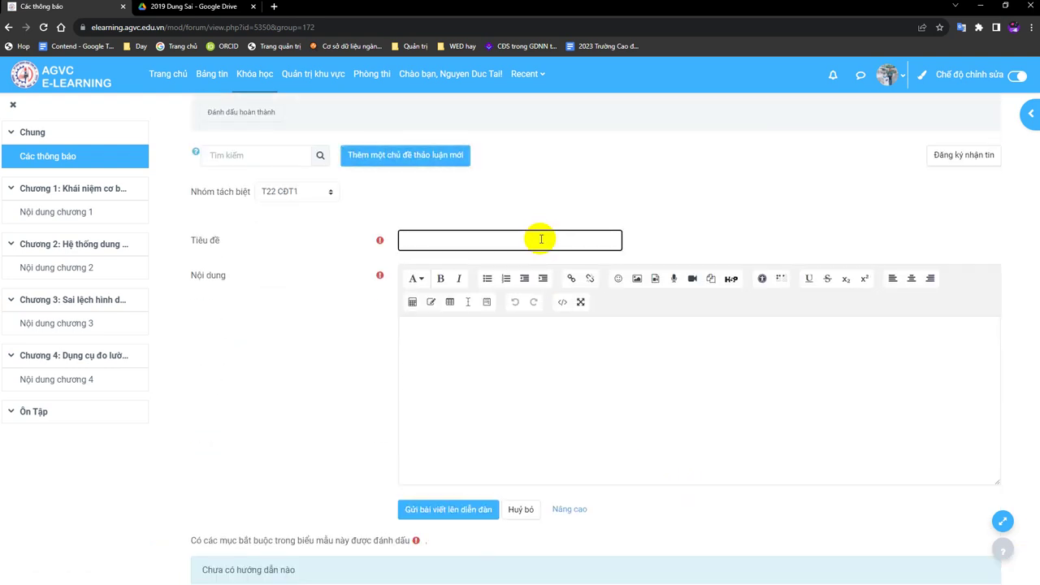
type("Đuườn")
key("BackSpace")
key("BackSpace")
type("ng")
key("BackSpace")
key("BackSpace")
type("g")
key("BackSpace")
key("BackSpace")
type("f")
type("Đuw")
type(" l")
type("ink vào lớp học")
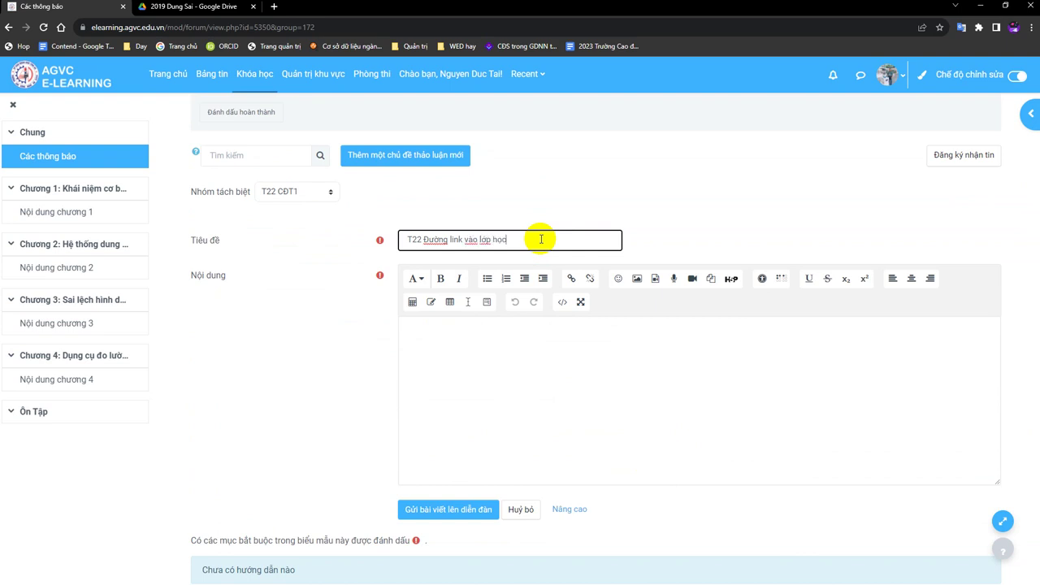
type(" lợp học")
left_click(532, 376)
scroll(617, 443, "down", 2)
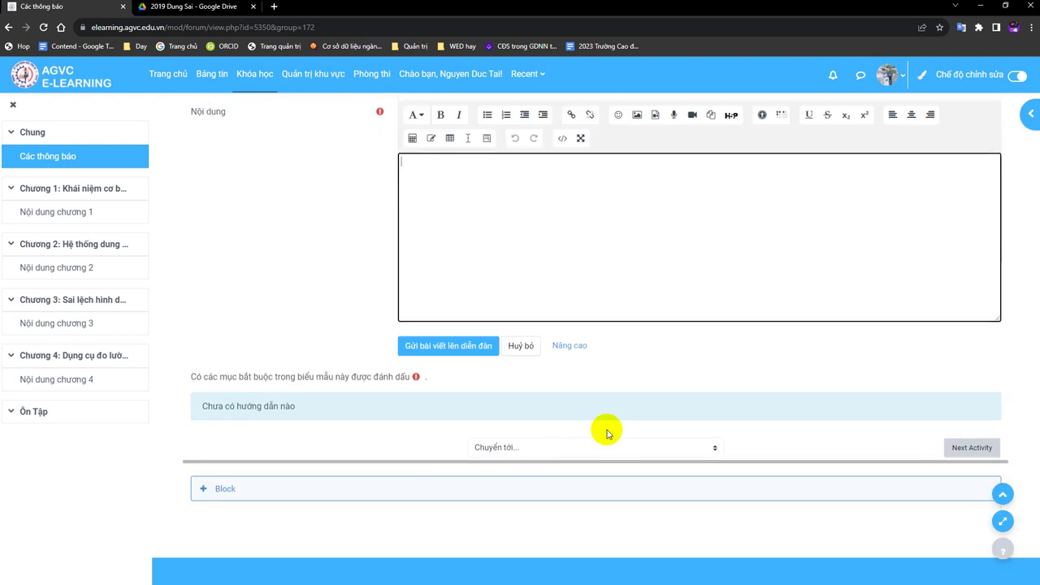
scroll(607, 433, "up", 2)
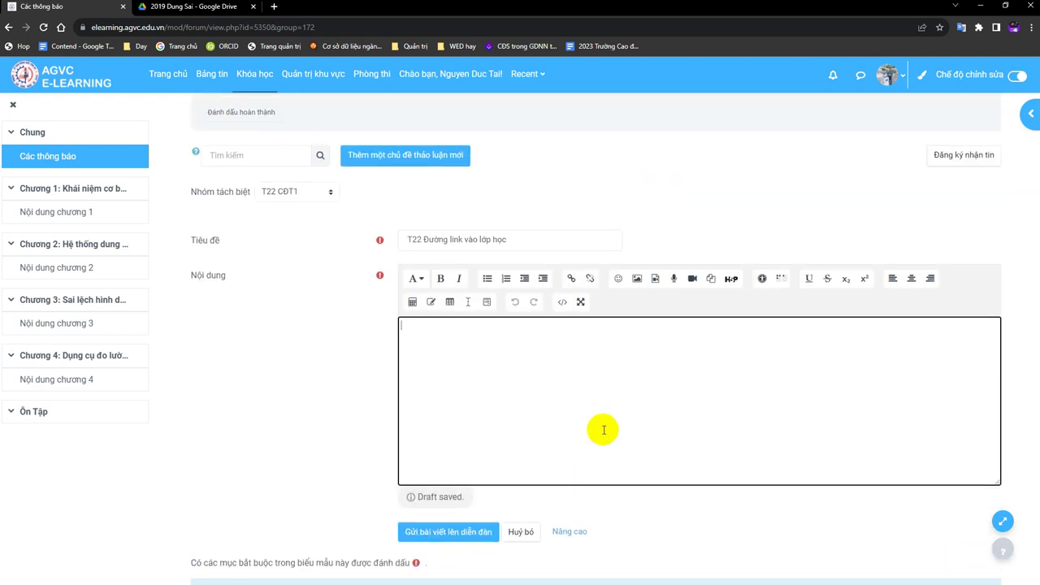
Open Google Meet in a new browser tab under the other Google account and generate a meeting link with "Tạo một cuộc họp để sử dụng sau".
left_click(275, 9)
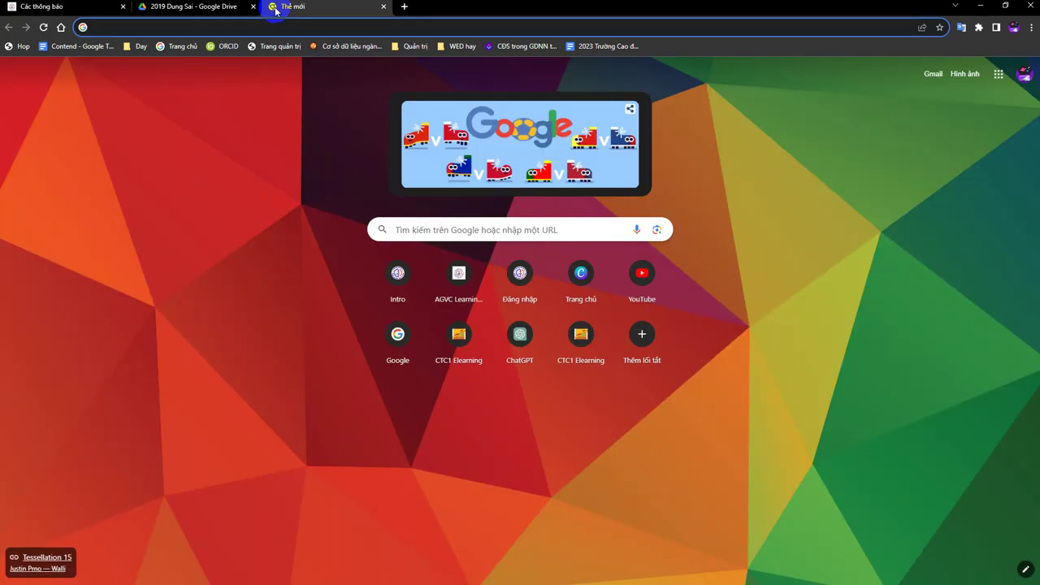
left_click(1024, 74)
left_click(914, 305)
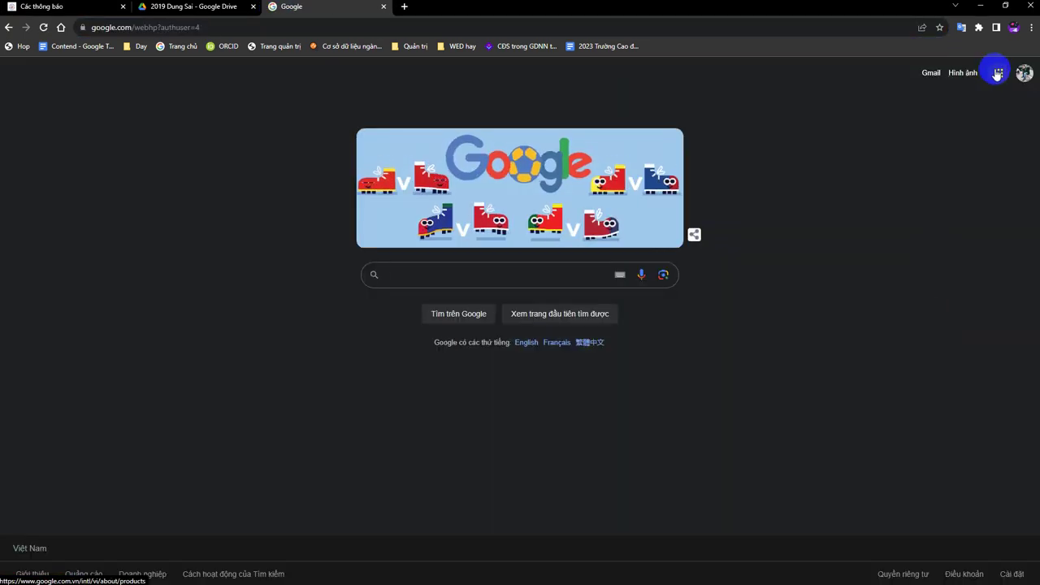
left_click(998, 73)
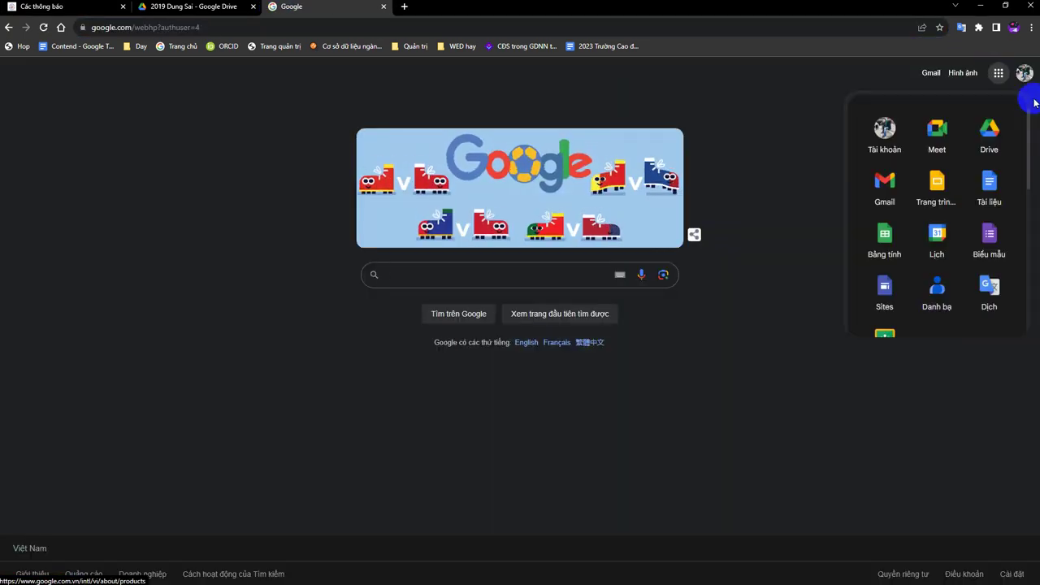
left_click(943, 141)
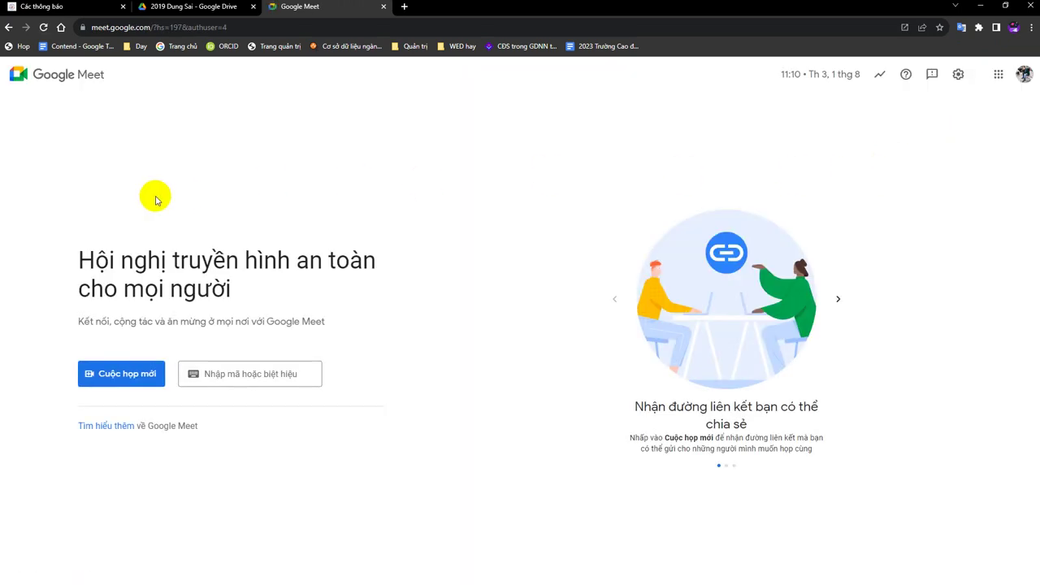
left_click(124, 385)
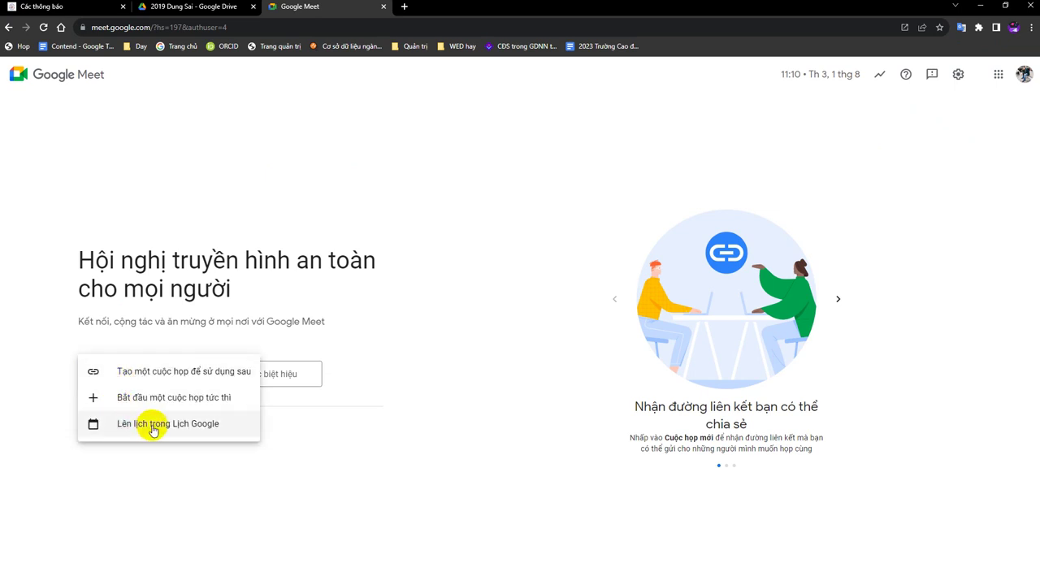
left_click(132, 380)
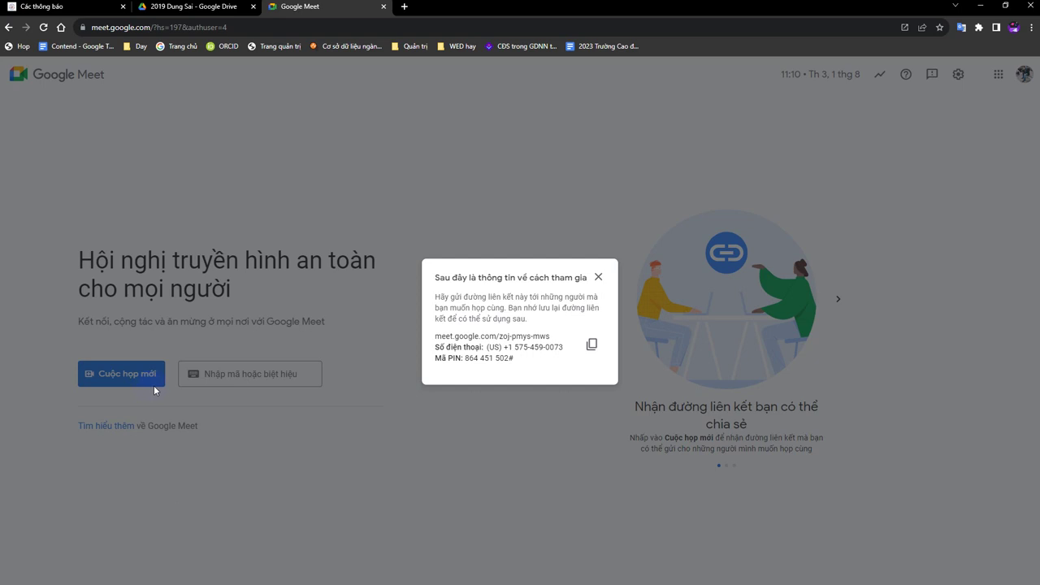
Copy the generated Google Meet address and paste it into the content of the T22 discussion on the e-learning site, followed by a new line.
left_click(593, 345)
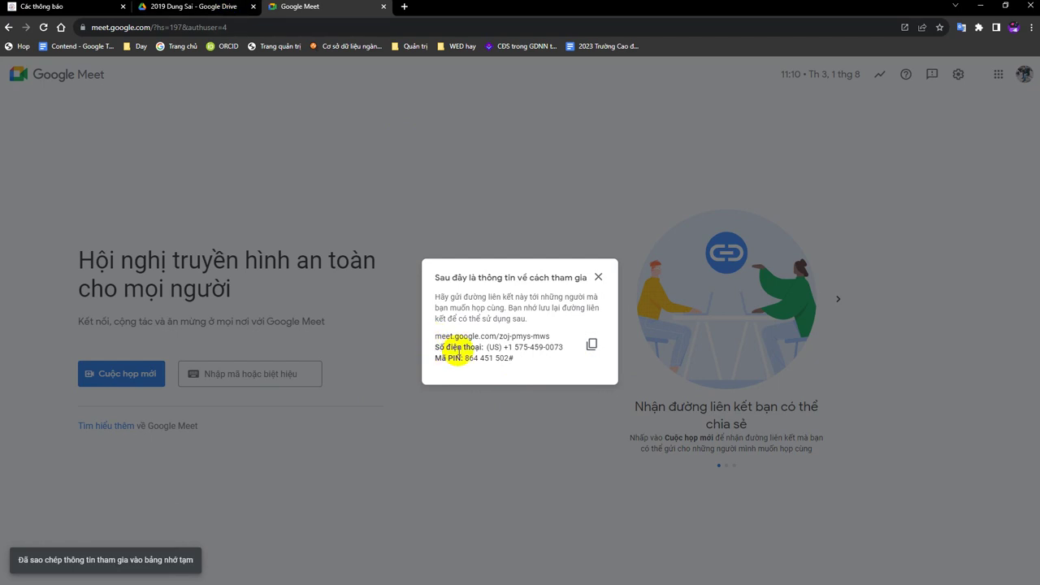
left_click_drag(435, 335, 553, 336)
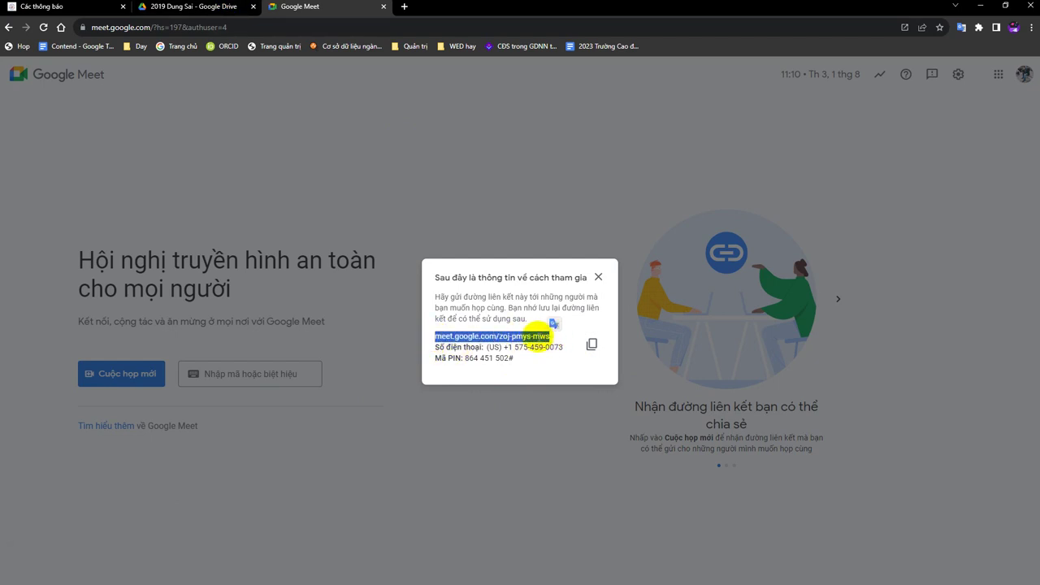
left_click(65, 13)
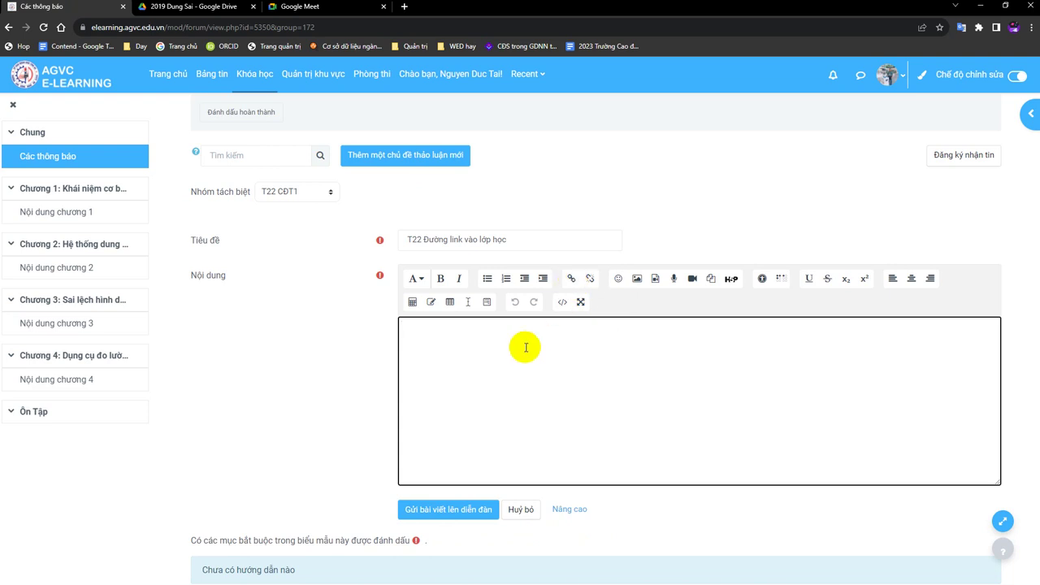
key("ctrl+v")
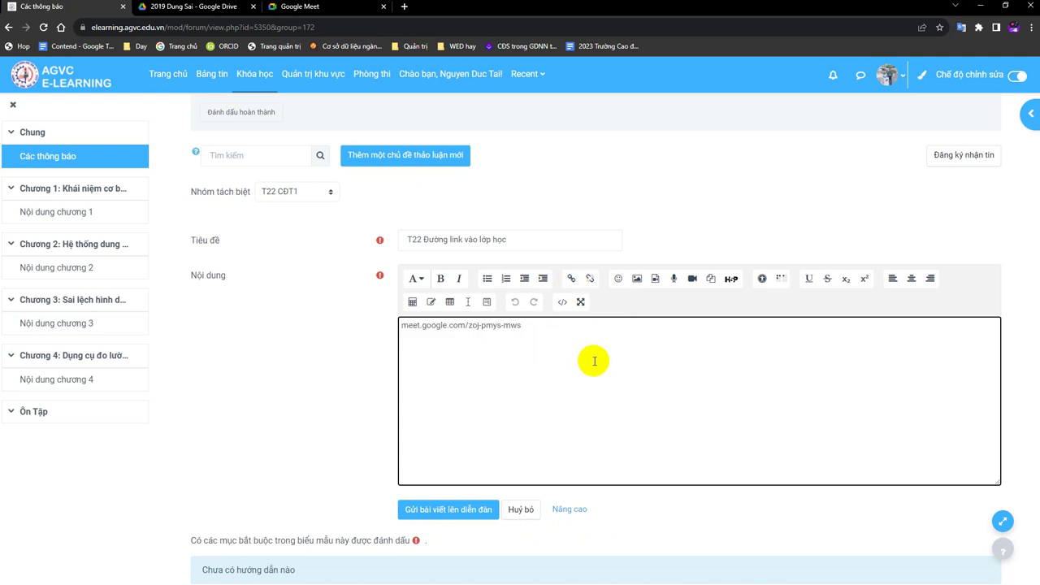
key("Return")
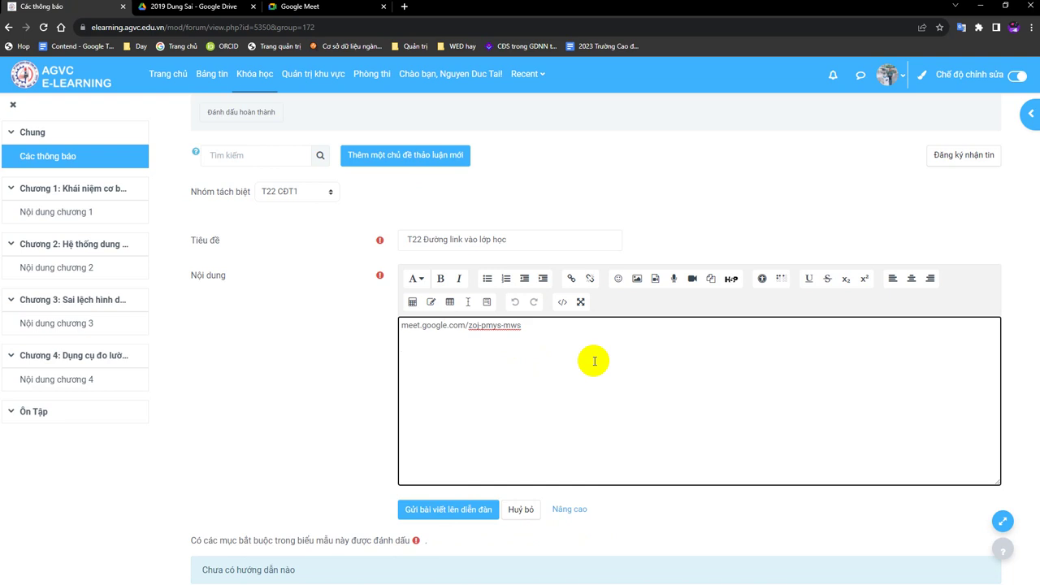
Insert a hyperlink to the copied meeting address with display text "Vào lớp học T22 CĐT1", set to open in a new window, and post the discussion.
left_click(574, 281)
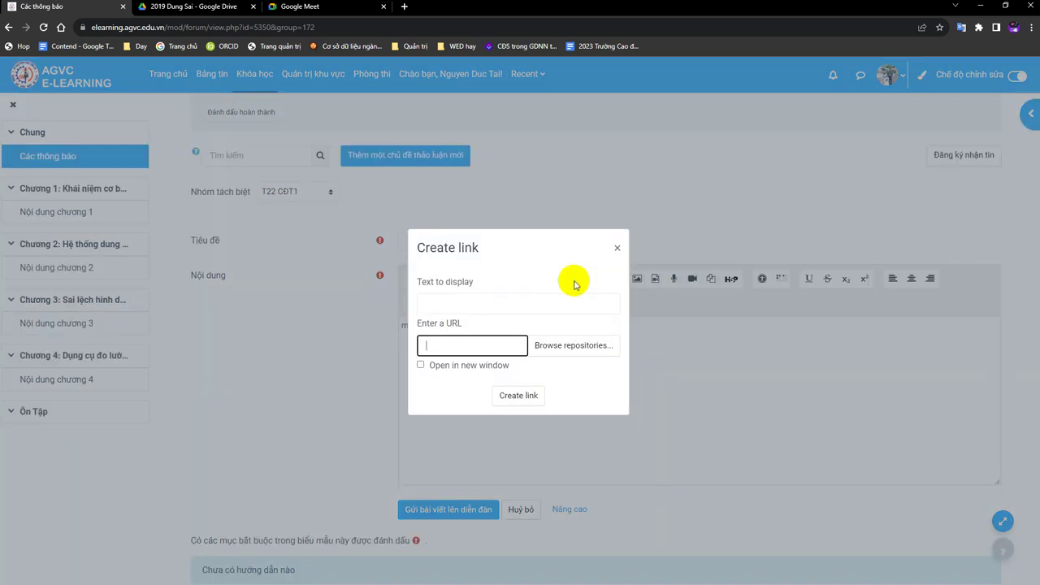
key("ctrl+v")
left_click_drag(571, 302, 392, 303)
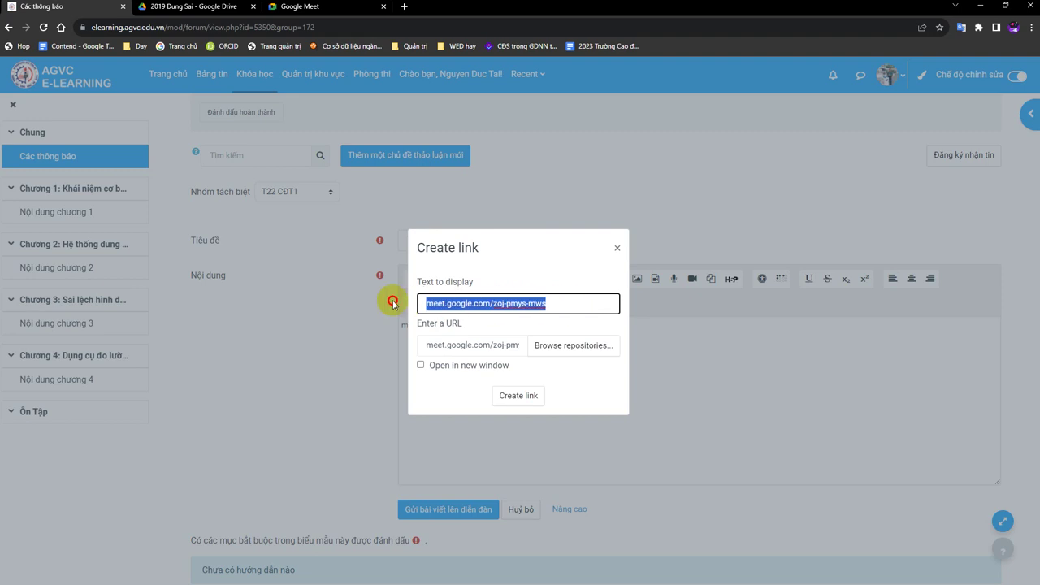
type("Vào l")
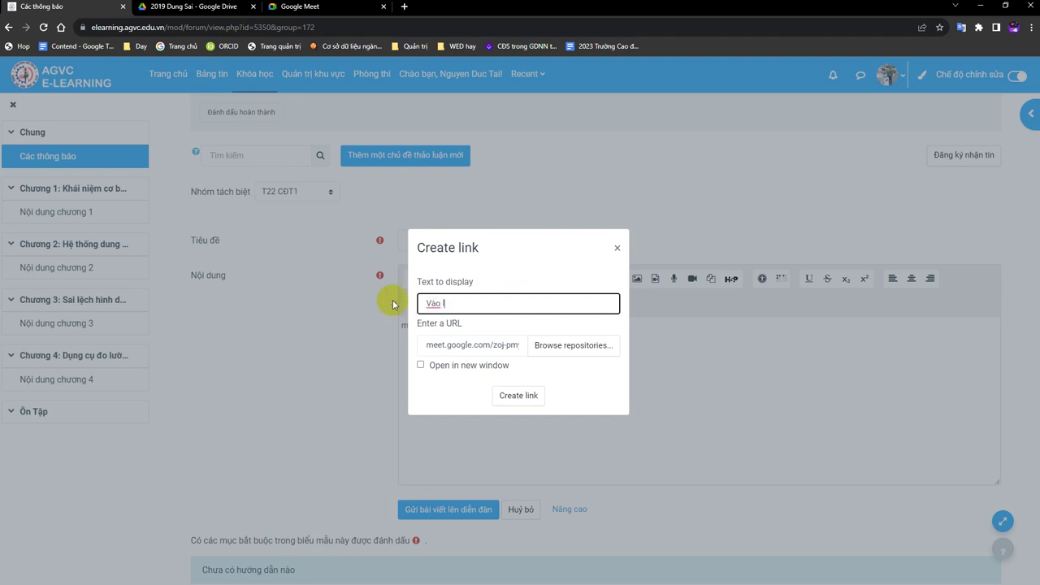
type("oớp học T22 ")
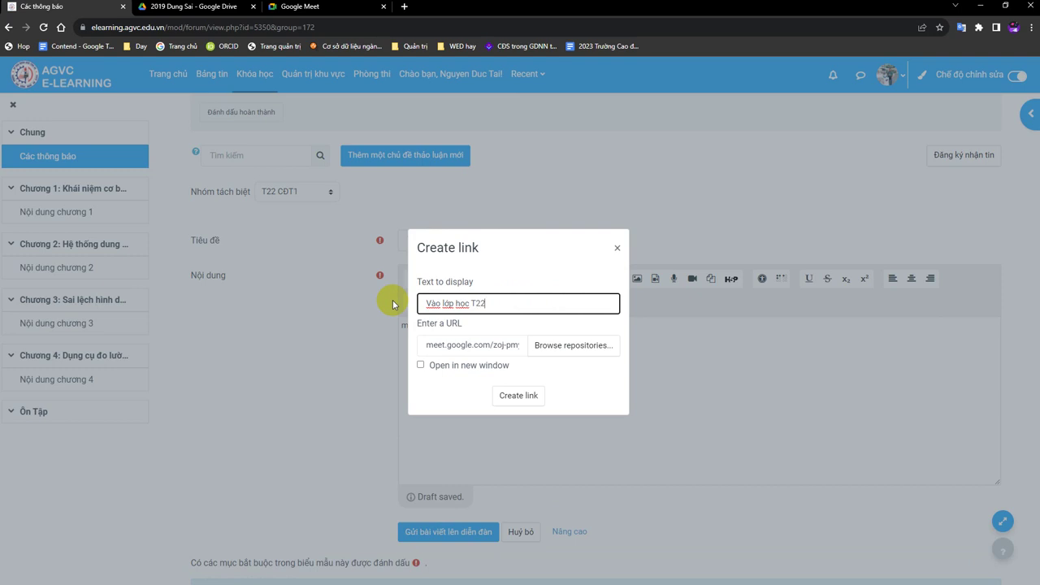
type("CĐT1")
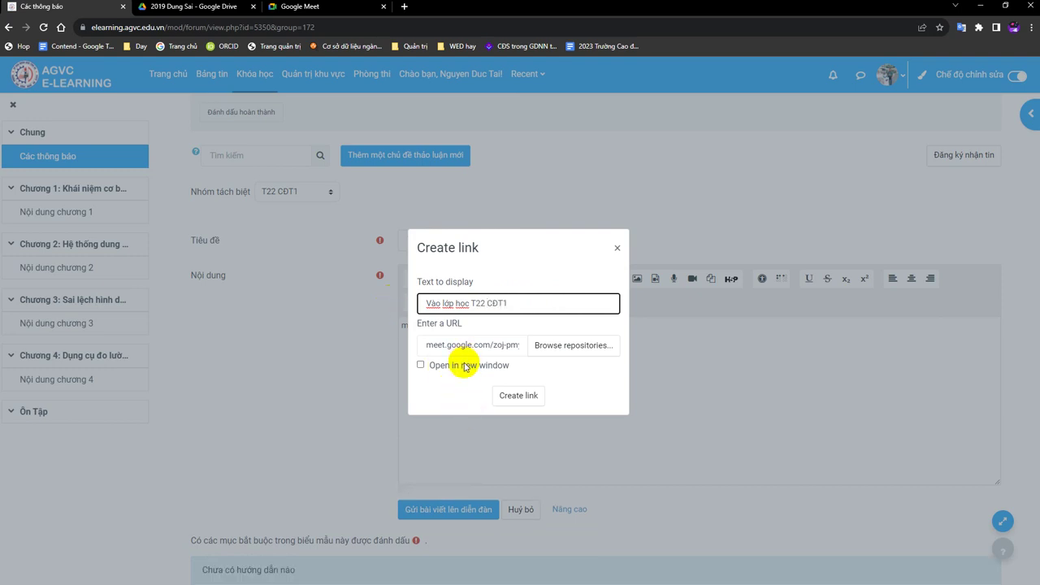
left_click(437, 365)
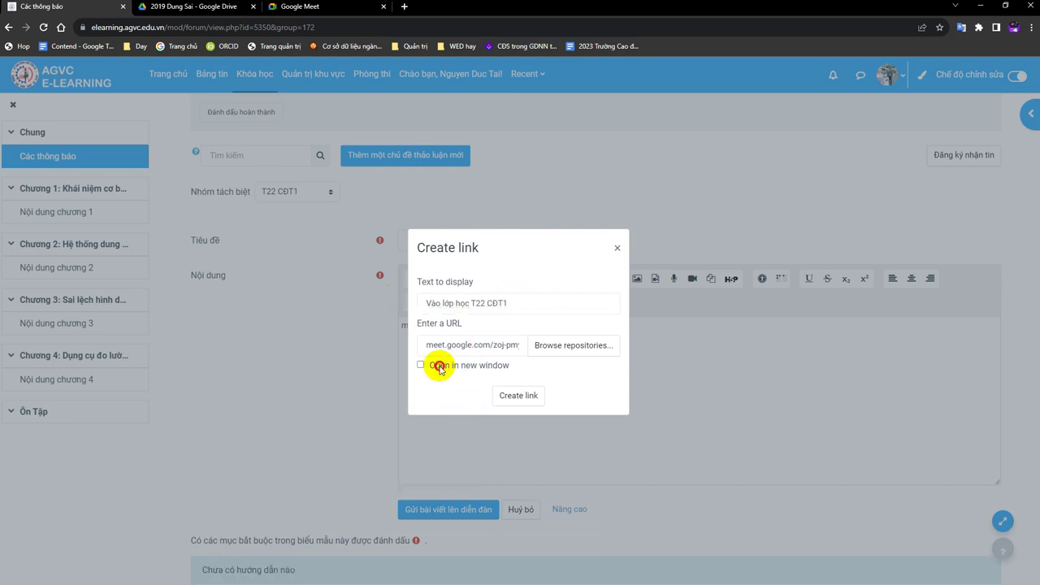
left_click(518, 396)
left_click(515, 359)
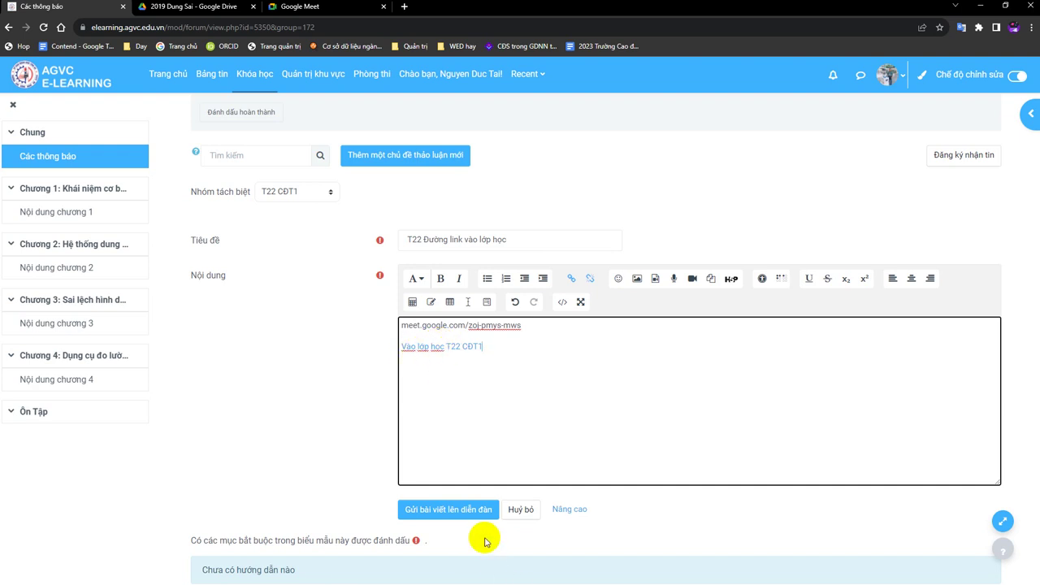
left_click(477, 511)
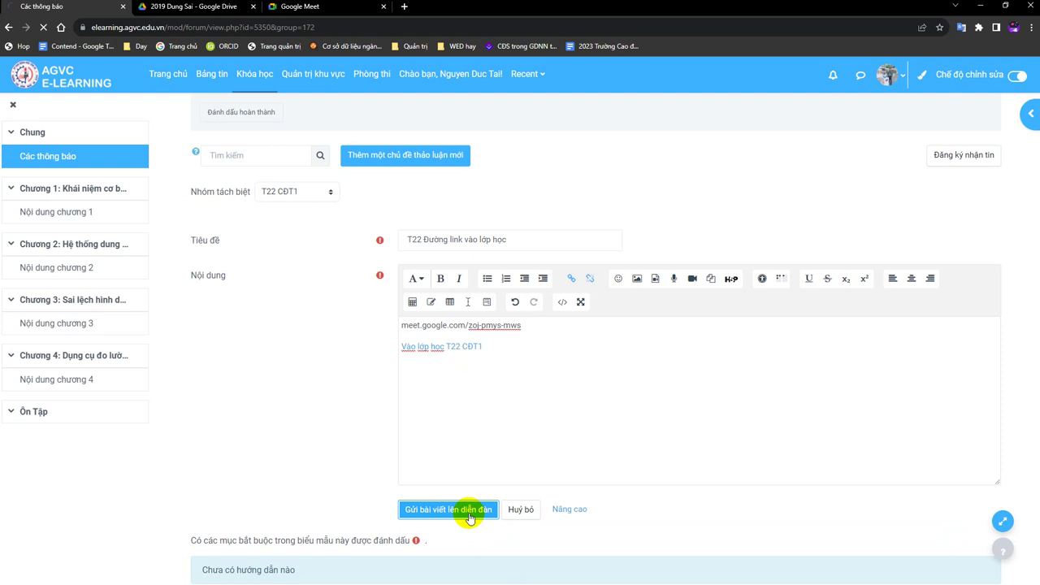
Open the posted discussion "T22 Đường link vào lớp học", check its meeting address and link, and return to the discussion list.
scroll(468, 517, "down", 2)
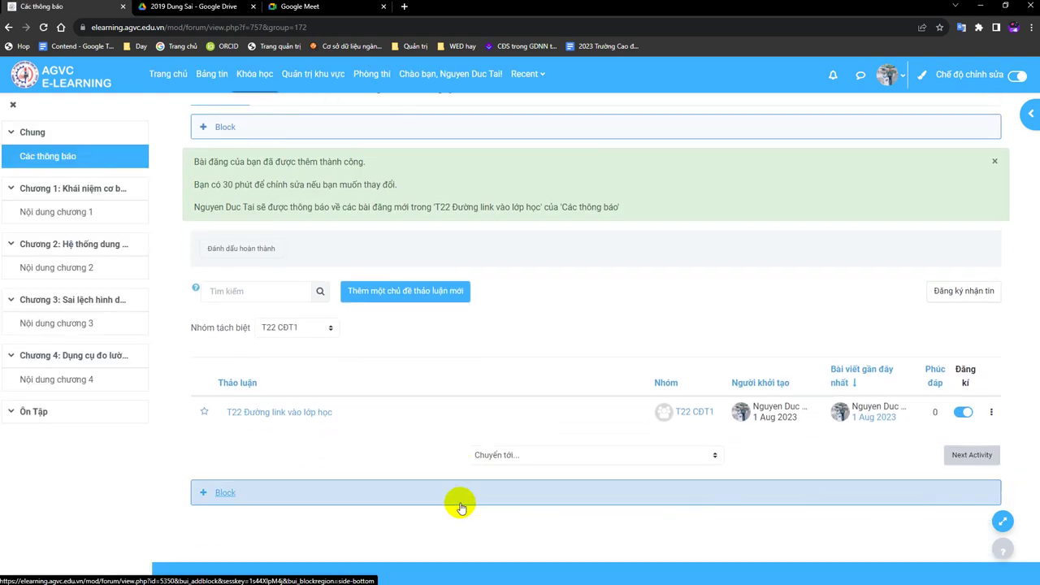
left_click(296, 418)
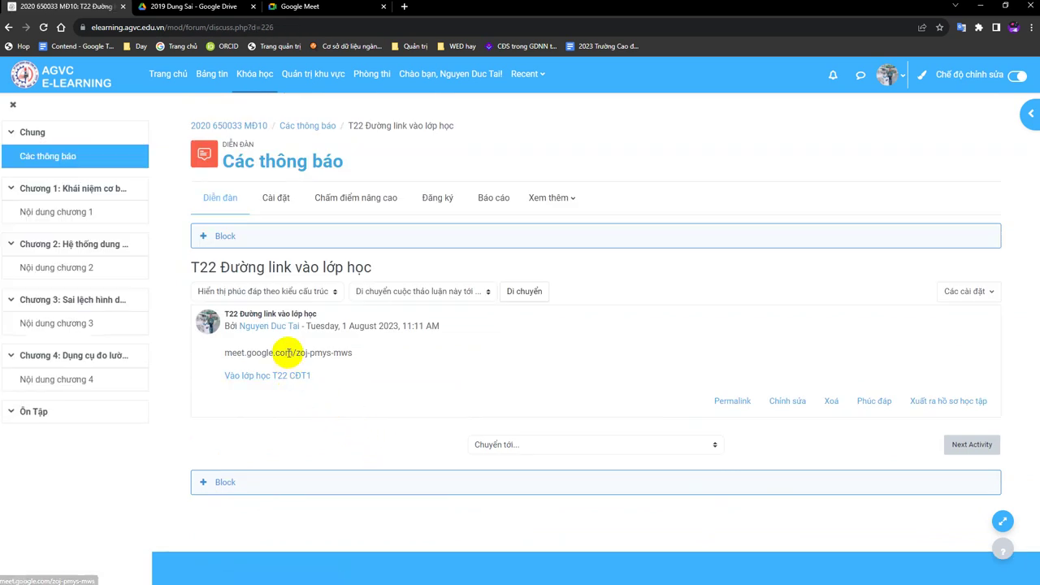
triple_click(287, 351)
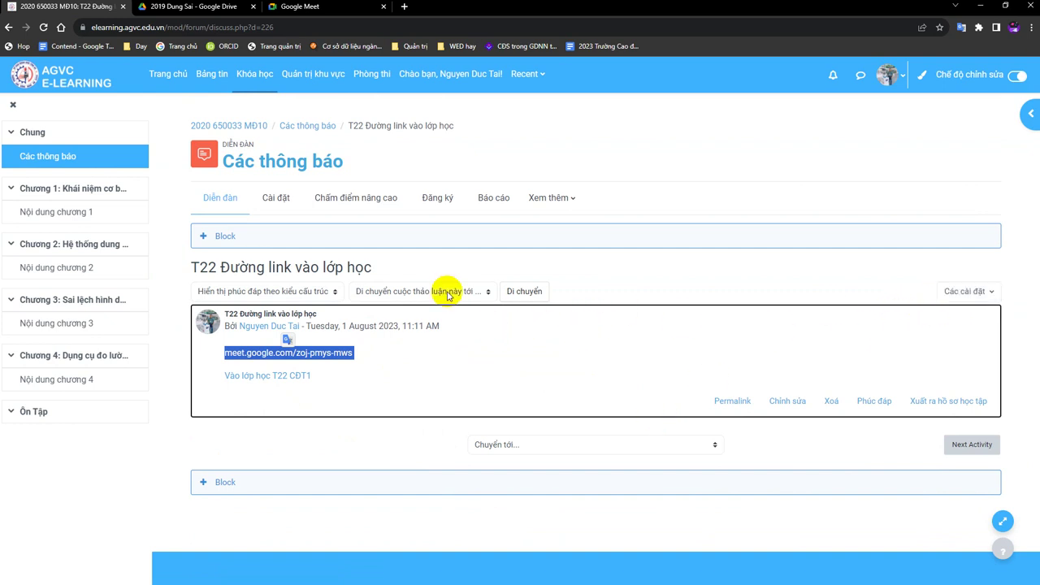
left_click(272, 232)
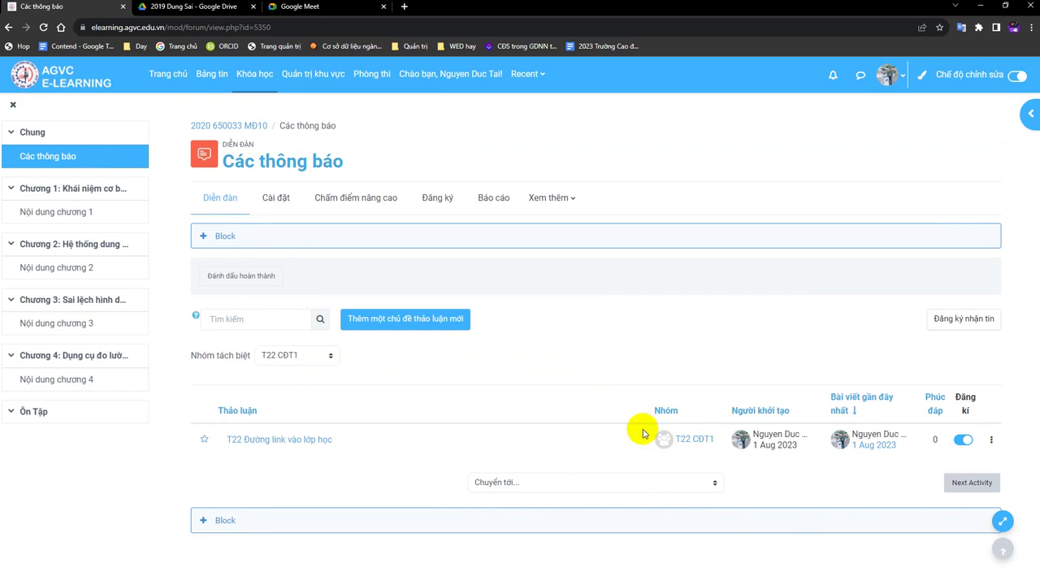
scroll(670, 443, "down", 2)
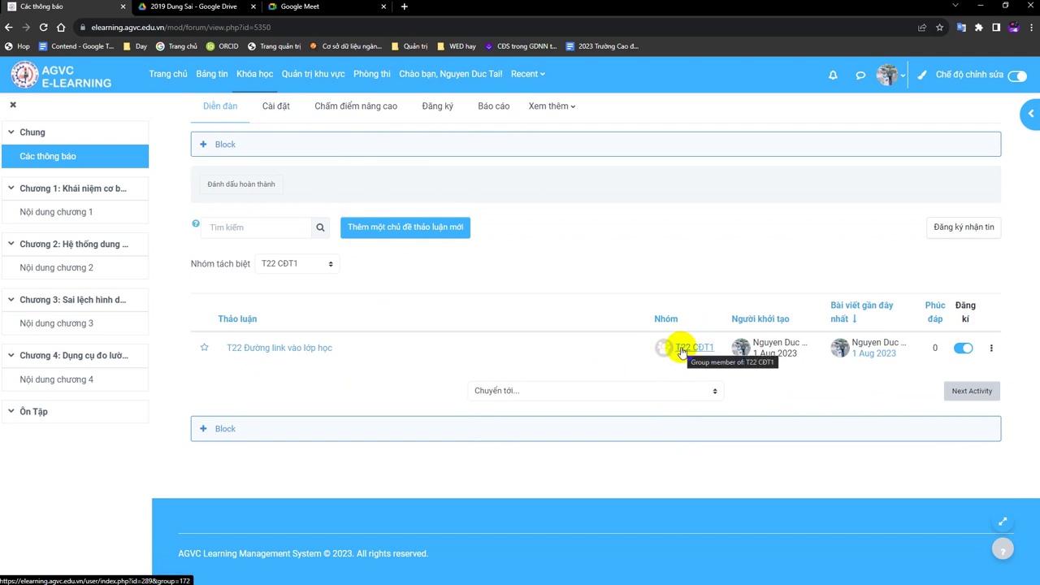
Look through the T22 discussion's options, its post and the forum's settings, then return to the discussion list.
left_click(991, 348)
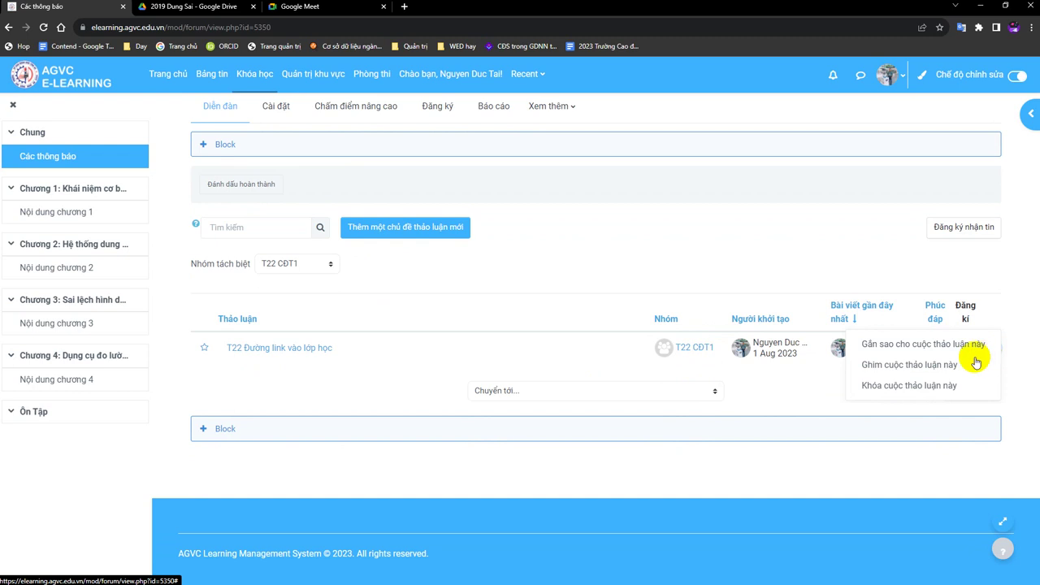
left_click(314, 348)
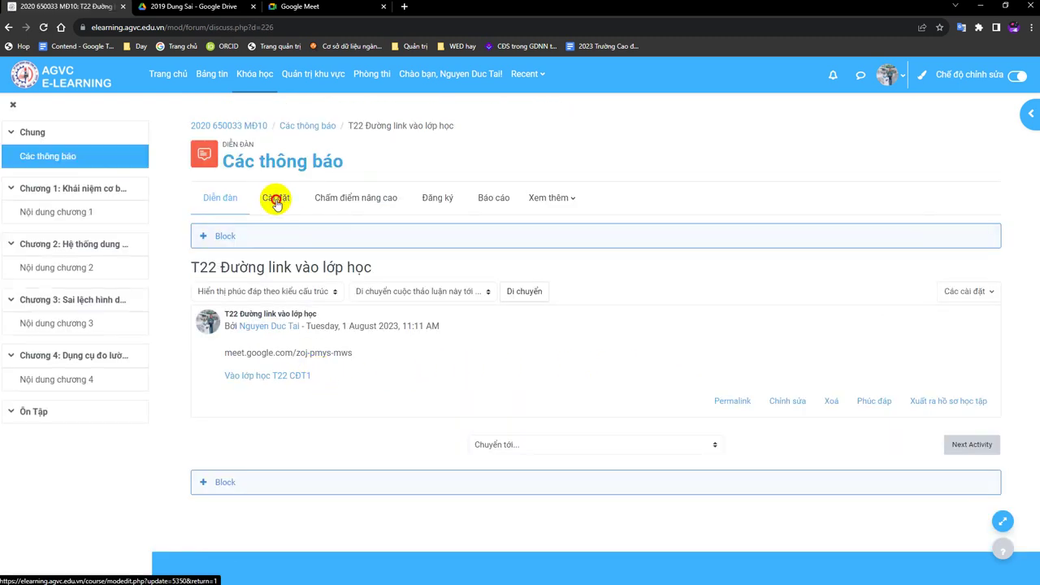
left_click(276, 202)
scroll(488, 358, "down", 3)
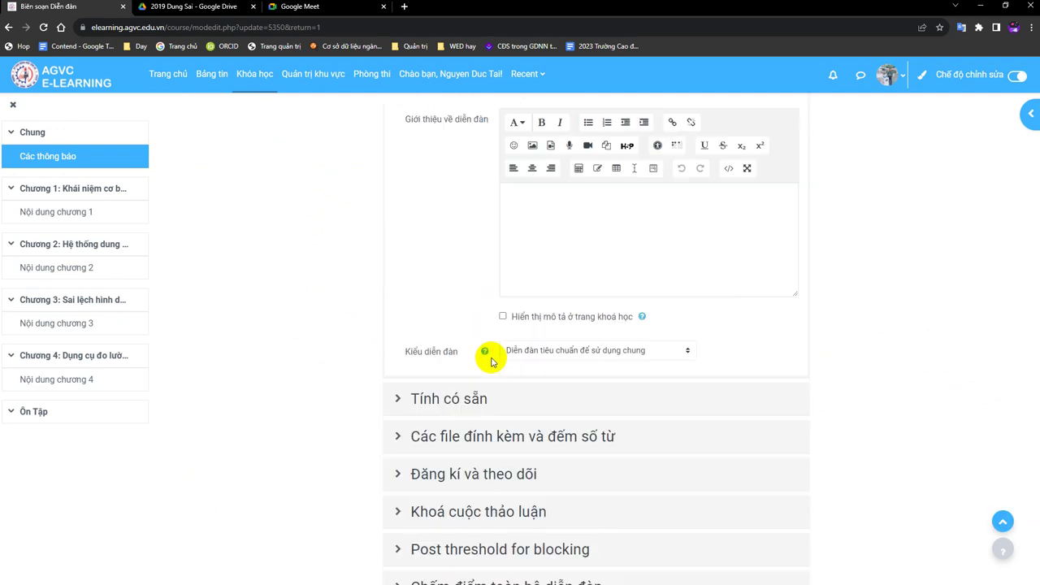
scroll(488, 358, "down", 1)
scroll(487, 358, "up", 4)
left_click(412, 198)
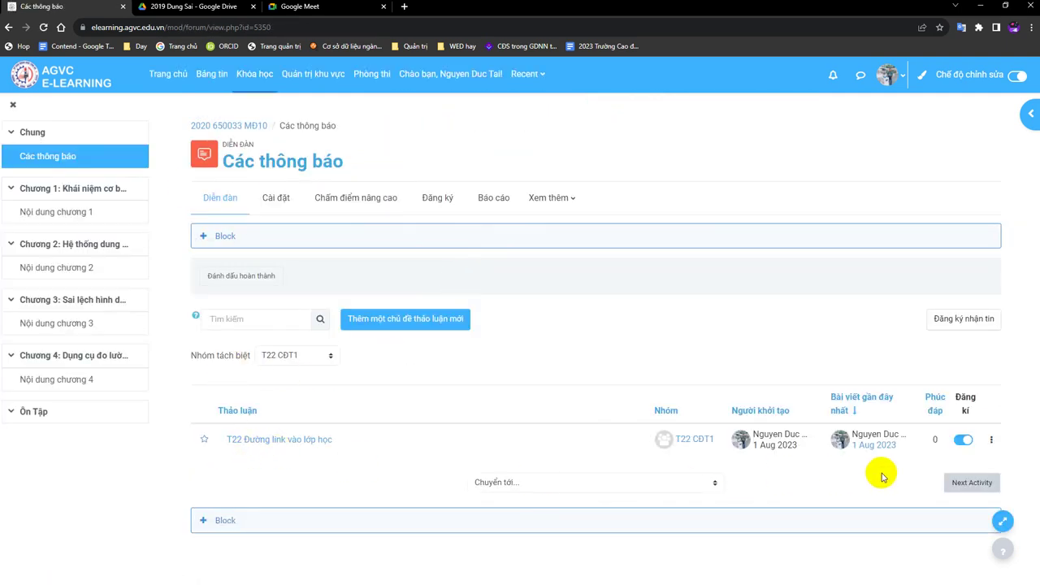
Switch the separate group to T23 CĐT1 and start a new discussion topic titled "T23 Đường link vào lớp học".
scroll(878, 478, "down", 2)
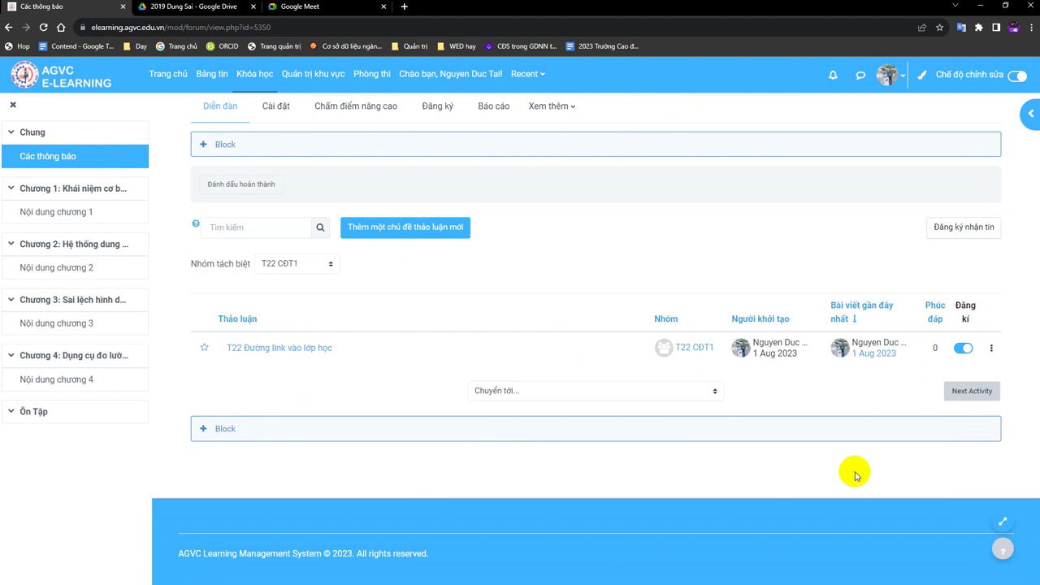
left_click(299, 268)
left_click(296, 300)
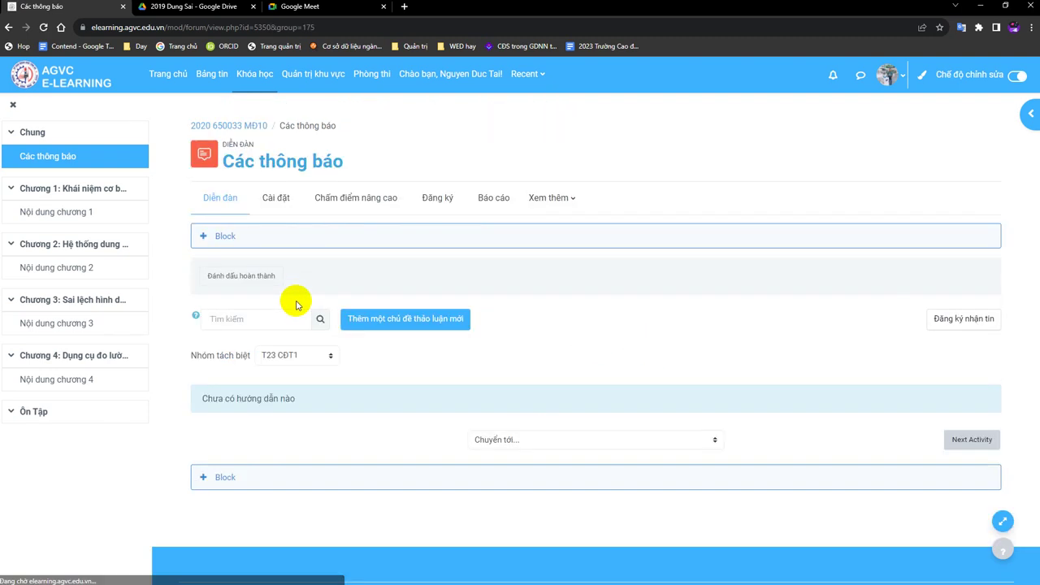
left_click(413, 320)
left_click(470, 407)
type("Đu")
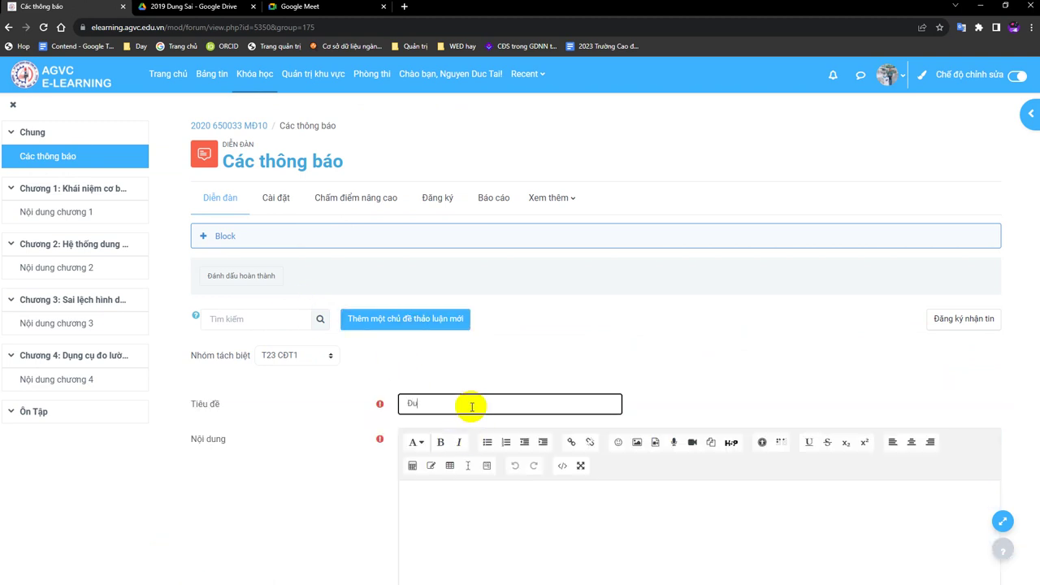
key("BackSpace")
type("T23")
type(" Đuờng l")
type("ink b")
type("vào lớp h")
type("ọc")
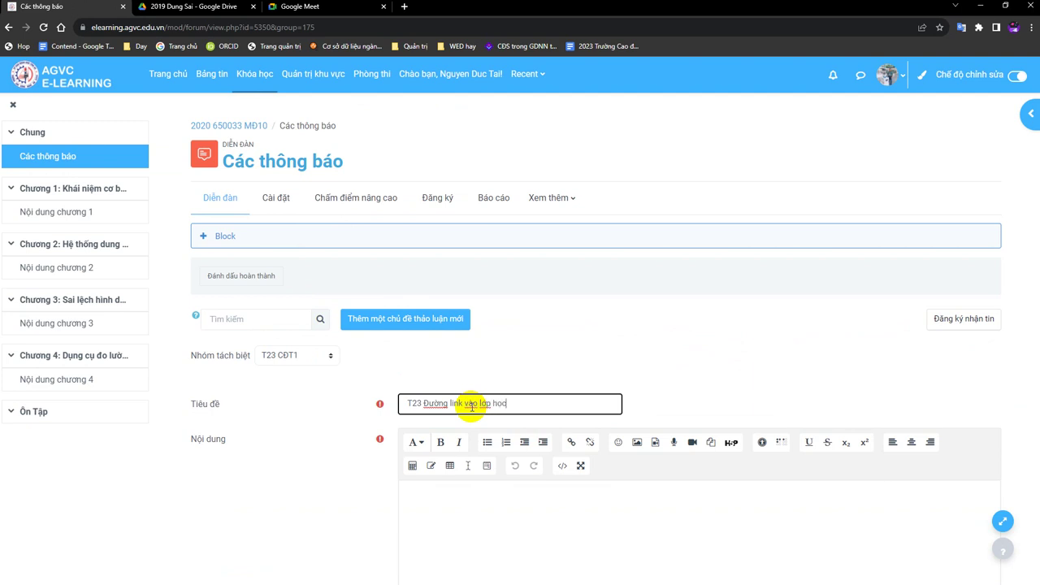
Insert a hyperlink to the copied meeting address with display text "Đường link vào lớp học", set to open in a new window, and post the T23 discussion.
scroll(458, 427, "down", 2)
left_click(474, 362)
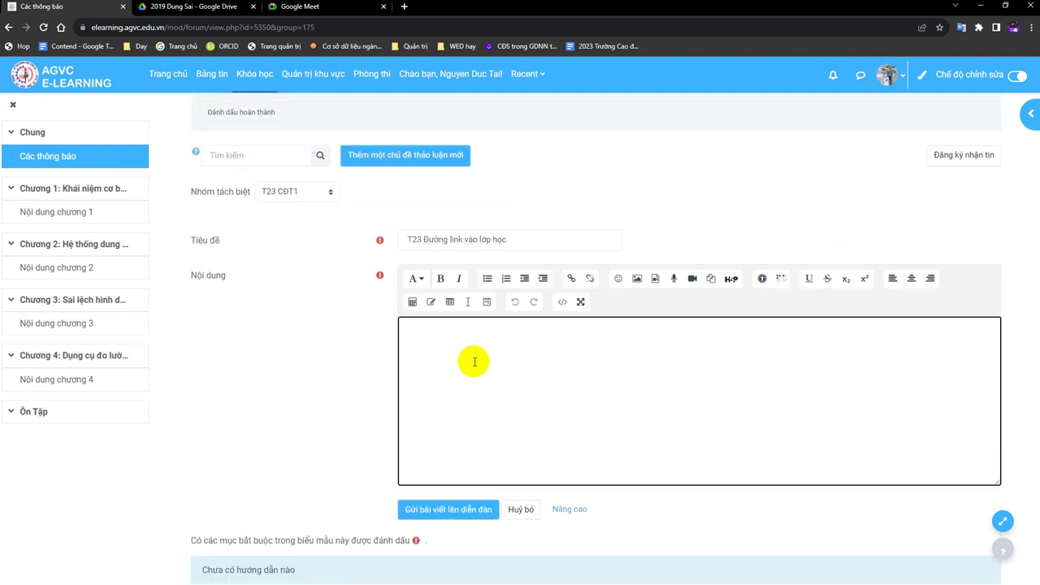
left_click(571, 278)
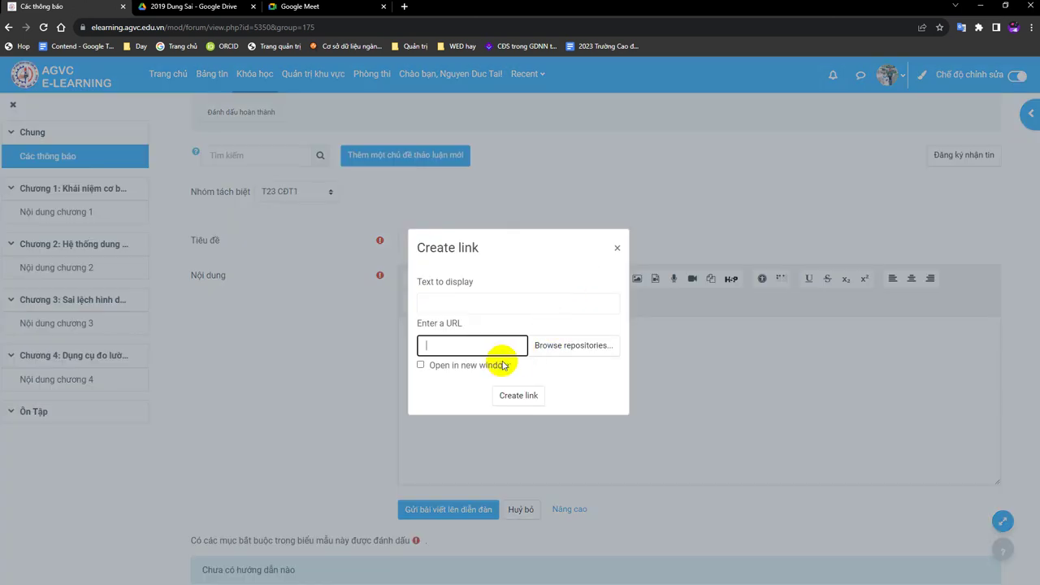
key("ctrl+v")
triple_click(495, 301)
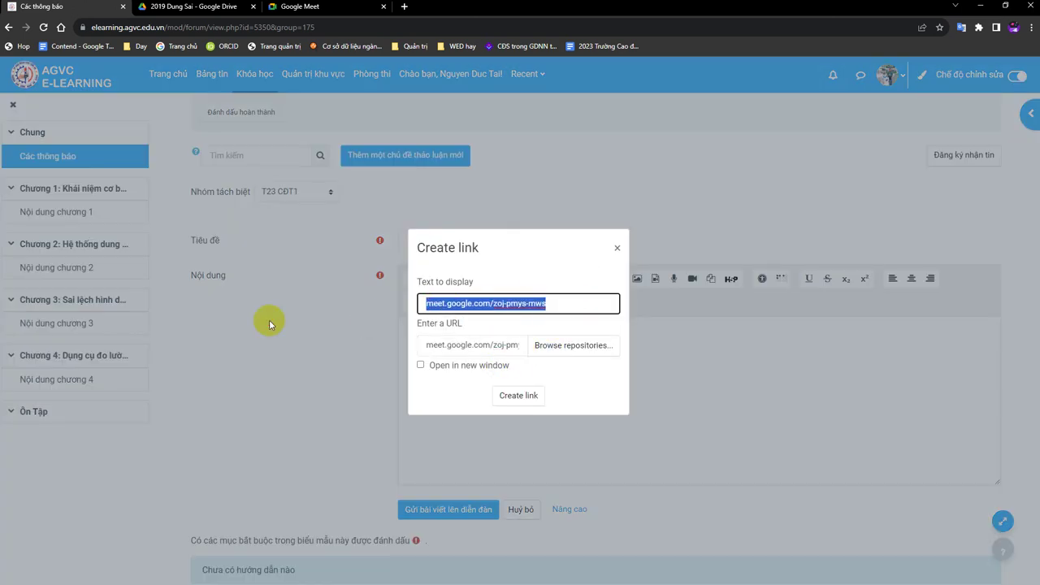
type("Đường ")
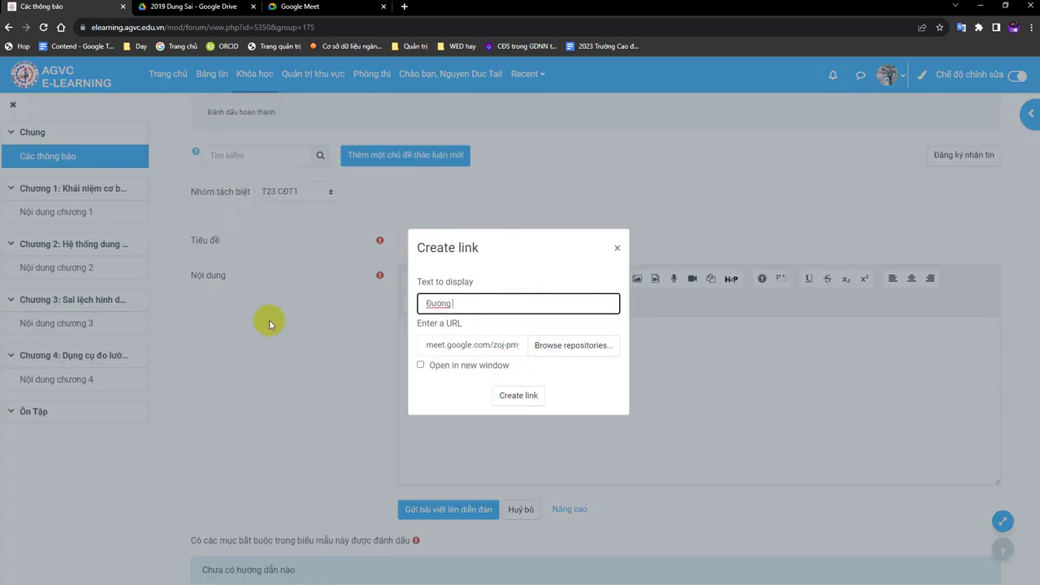
type("link bảo")
key("BackSpace")
key("BackSpace")
key("BackSpace")
type("vào lớp hoc")
left_click(443, 366)
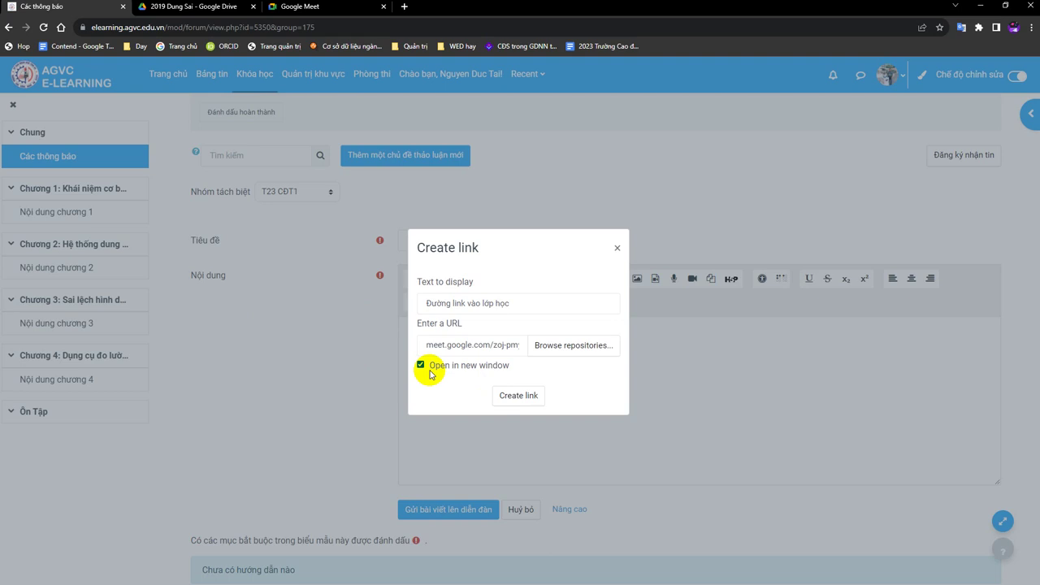
left_click(519, 396)
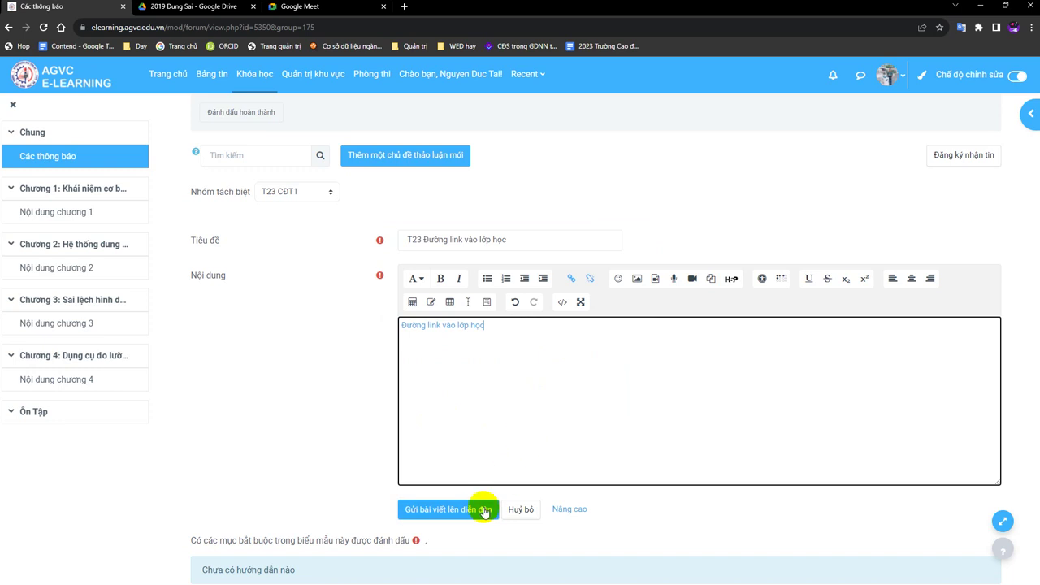
left_click(479, 510)
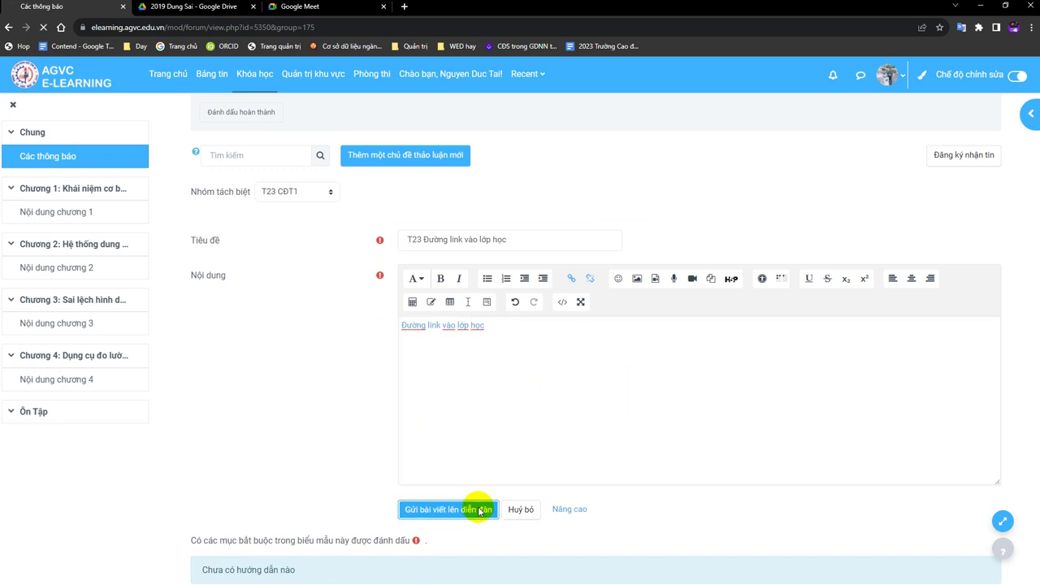
Set the forum's separate-group view to Tất cả thành viên and check the discussions listed for each group.
scroll(483, 506, "down", 3)
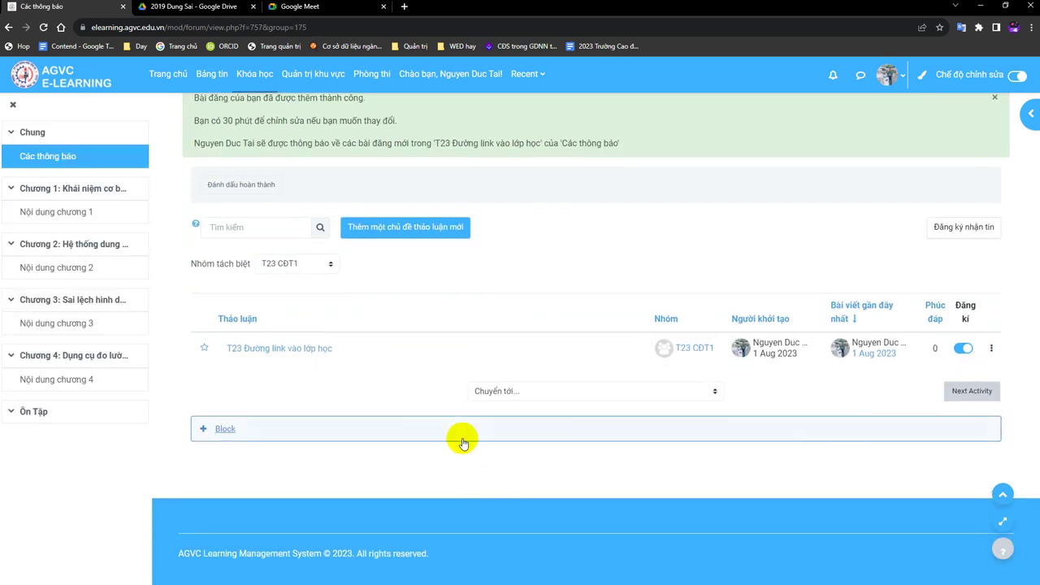
left_click(322, 267)
left_click(321, 274)
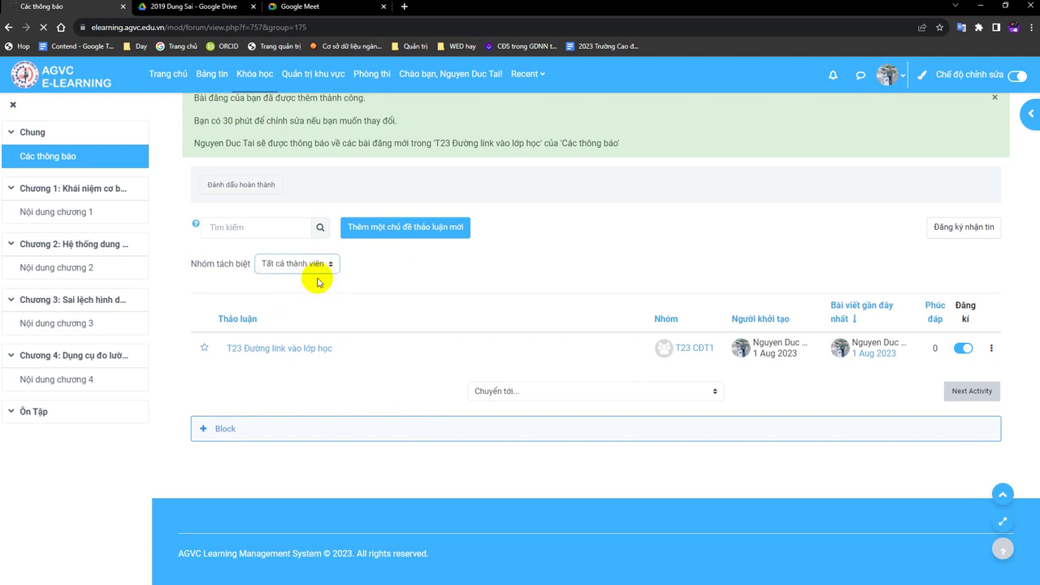
scroll(451, 417, "down", 2)
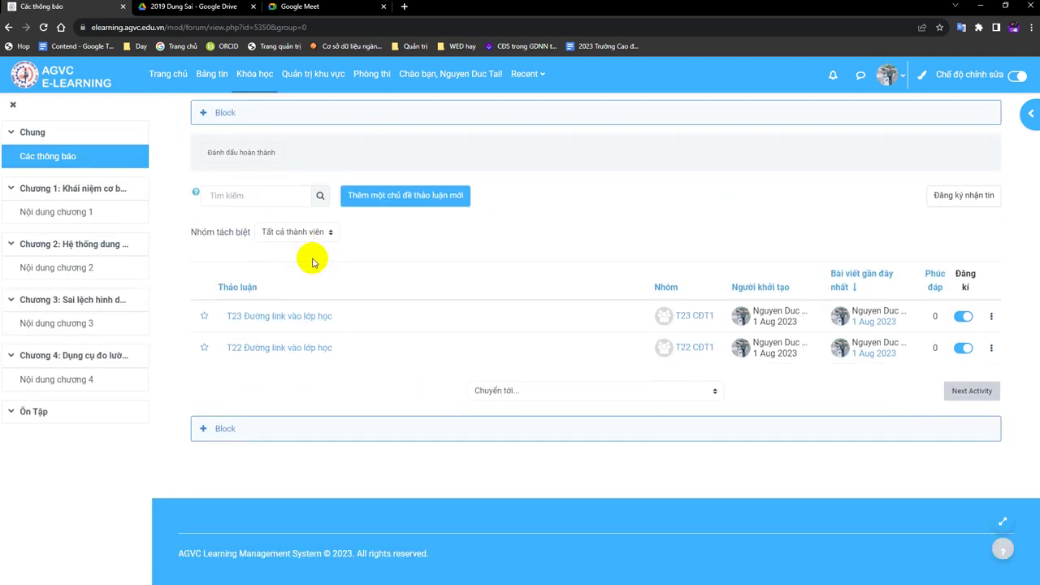